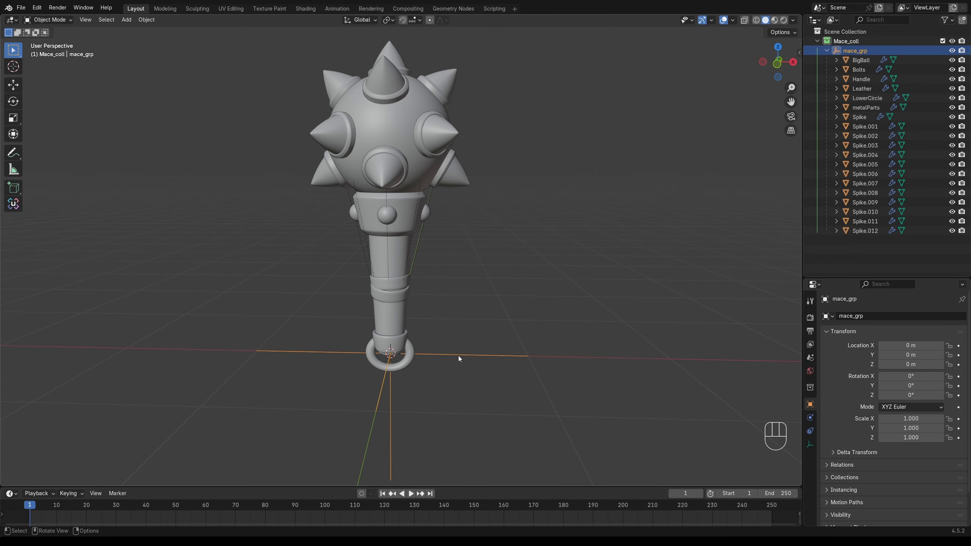
Move mace_grp freely to about X 0.33 m, Y 0.15 m, Z 1.07 m.
middle_drag(516, 367, 524, 377)
key(g)
key(g)
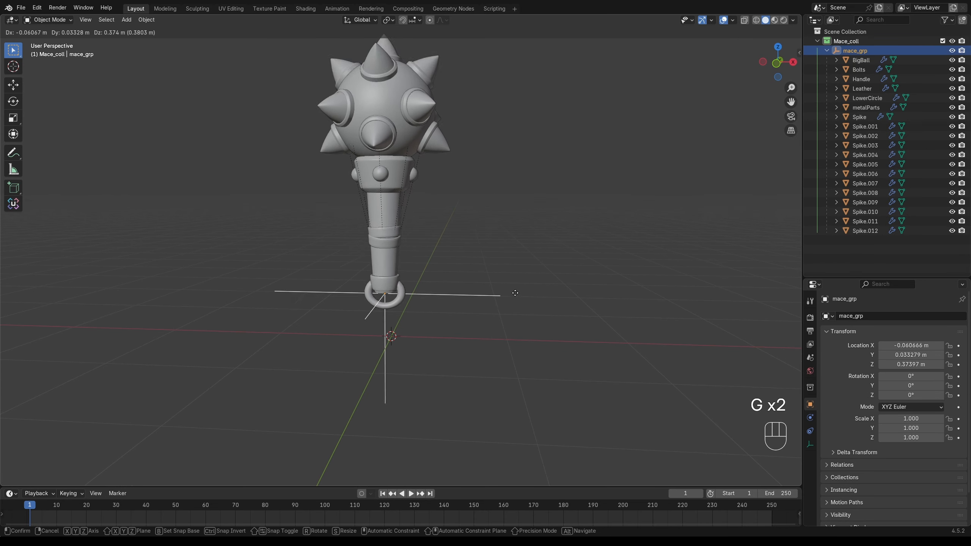
click(534, 227)
scroll(534, 227, down, 2)
Rotate mace_grp about 18° in the view plane and scale it up uniformly to about 1.63.
key(r)
click(562, 278)
key(s)
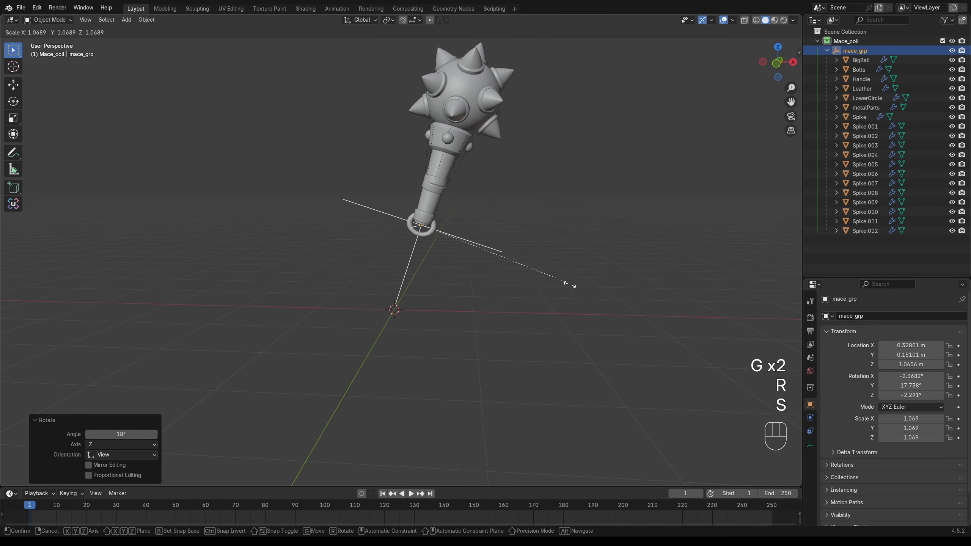
click(641, 317)
middle_drag(457, 88, 473, 80)
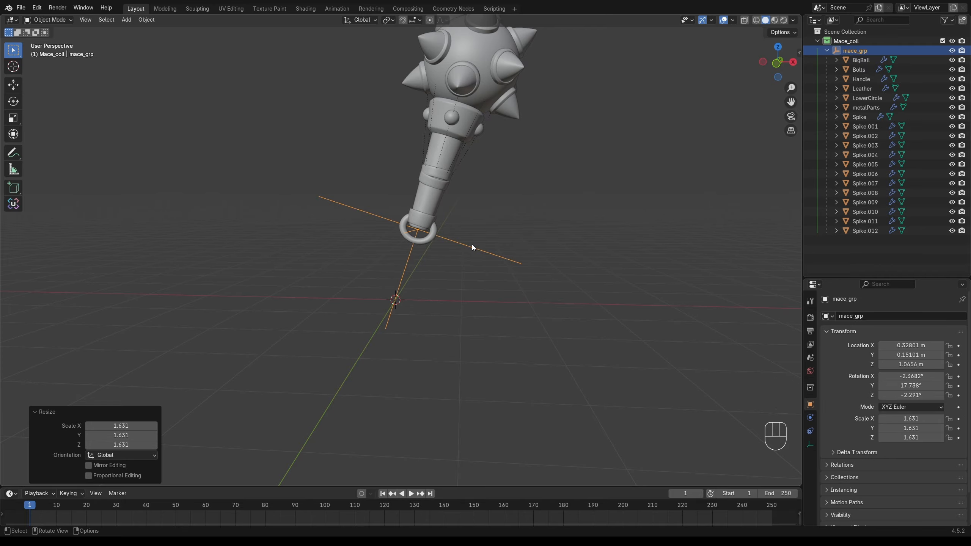
scroll(497, 257, up, 3)
key(r)
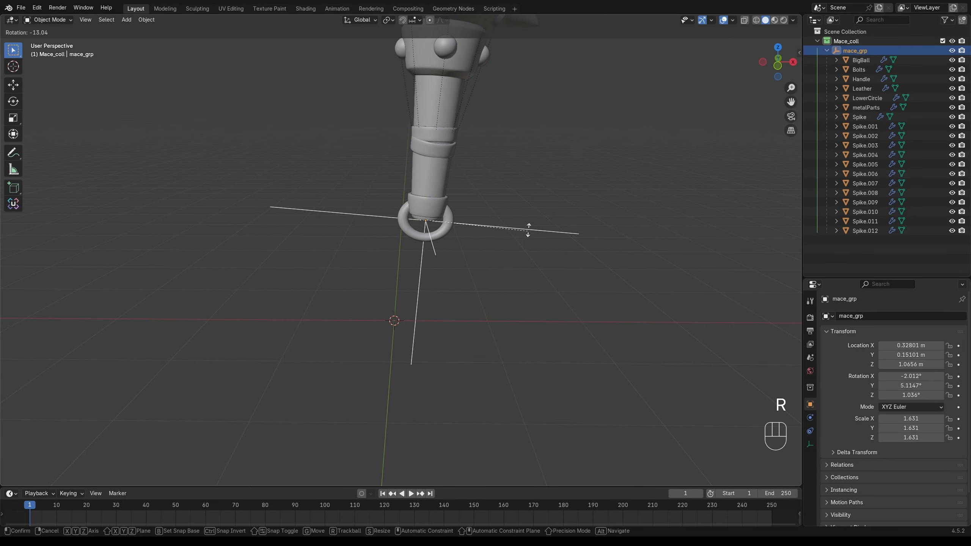
right_click(529, 230)
Clear the location, scale and rotation of mace_grp.
key(alt+g)
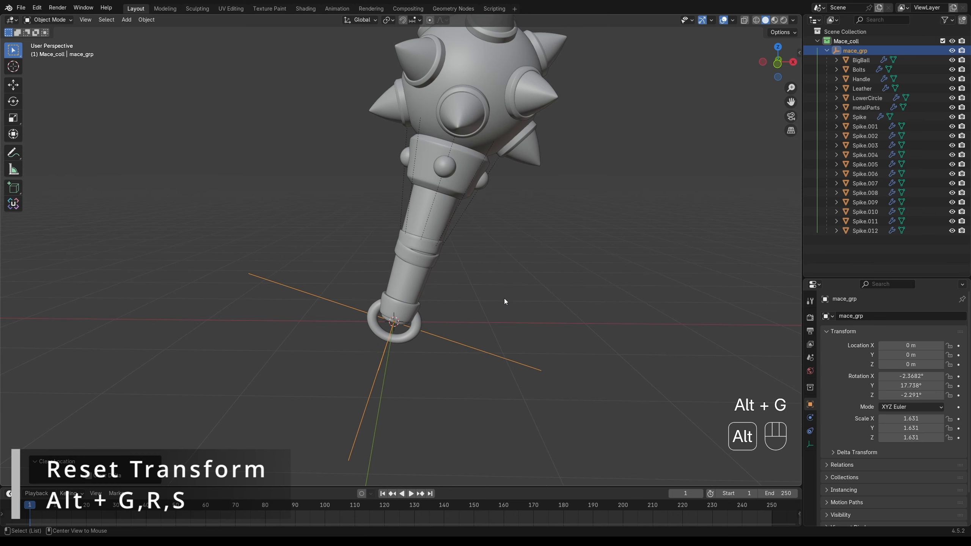
key(alt+s)
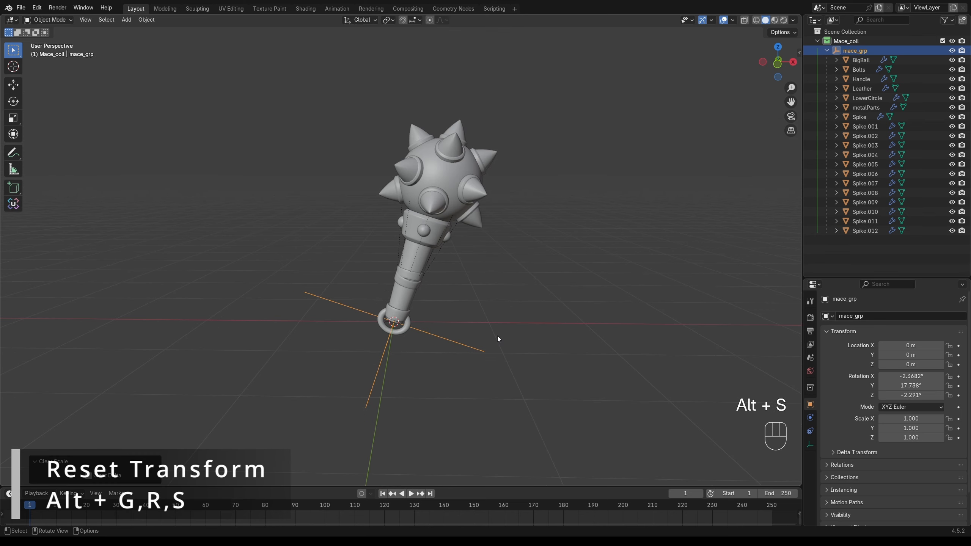
key(alt+r)
mouse_move(492, 341)
middle_down()
mouse_move(437, 268)
mouse_move(389, 282)
mouse_move(507, 336)
middle_up()
key(g)
click(497, 284)
key(r)
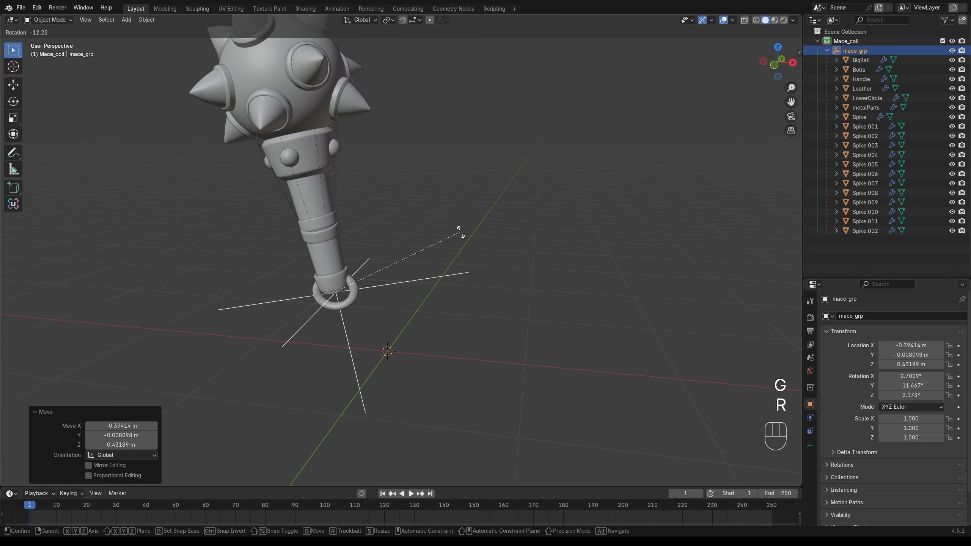
right_click(462, 235)
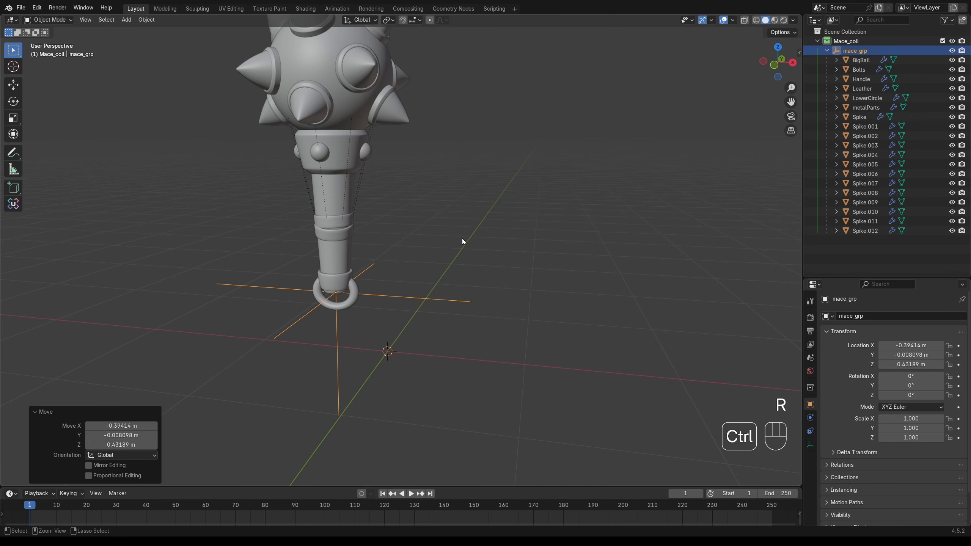
key(ctrl+z)
key(ctrl+z)
key(alt+r)
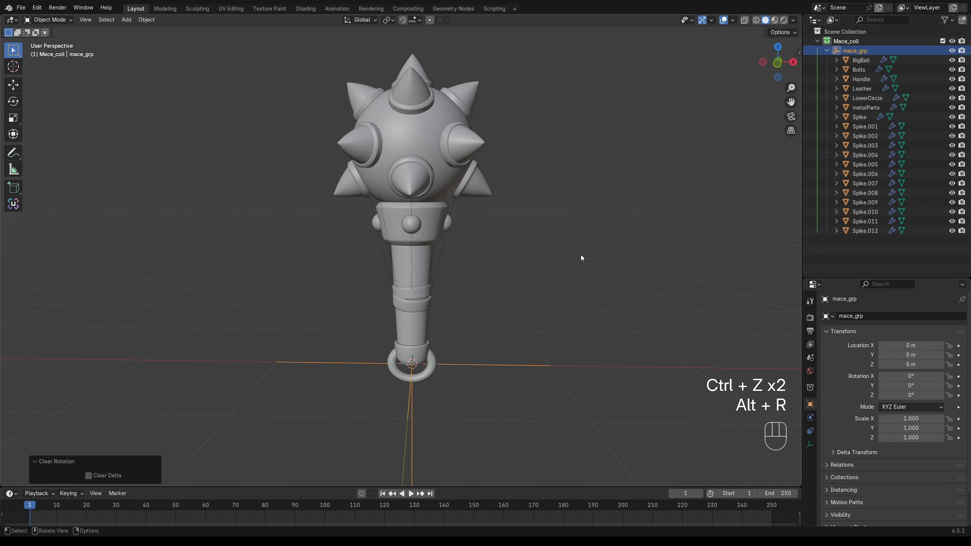
Create a new collection under the Scene Collection, name it Environment and give it a yellow color tag.
middle_drag(657, 199, 637, 267)
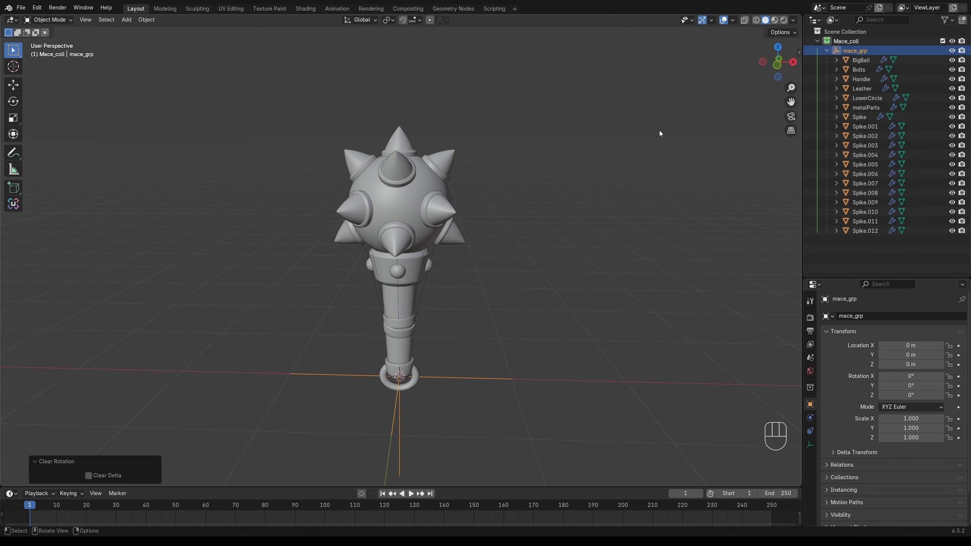
right_click(867, 35)
click(868, 35)
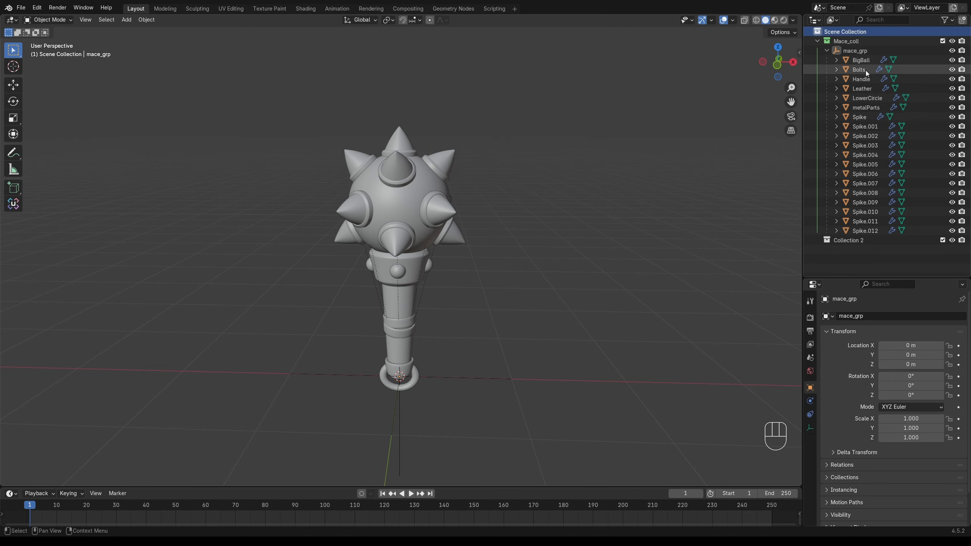
double_click(846, 240)
text(Env)
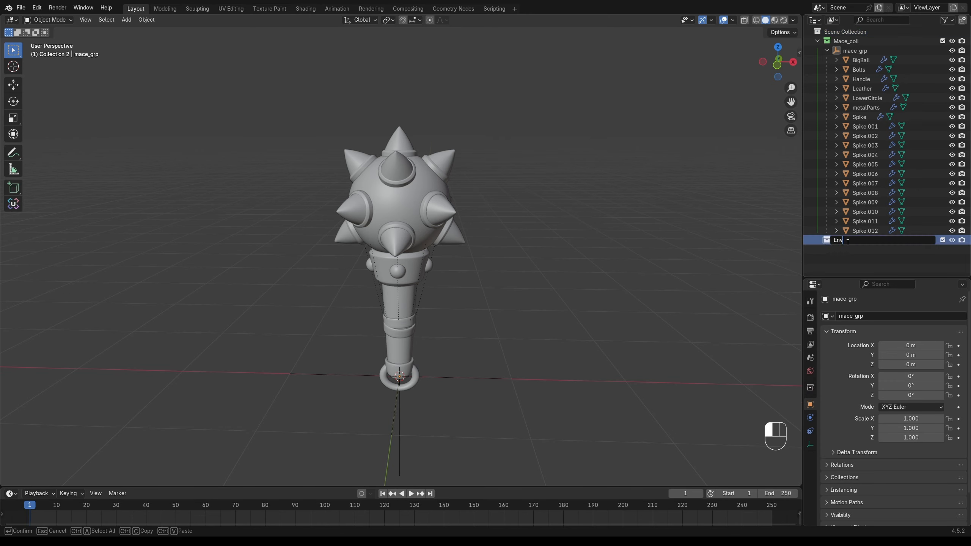
text(ironment)
key(Return)
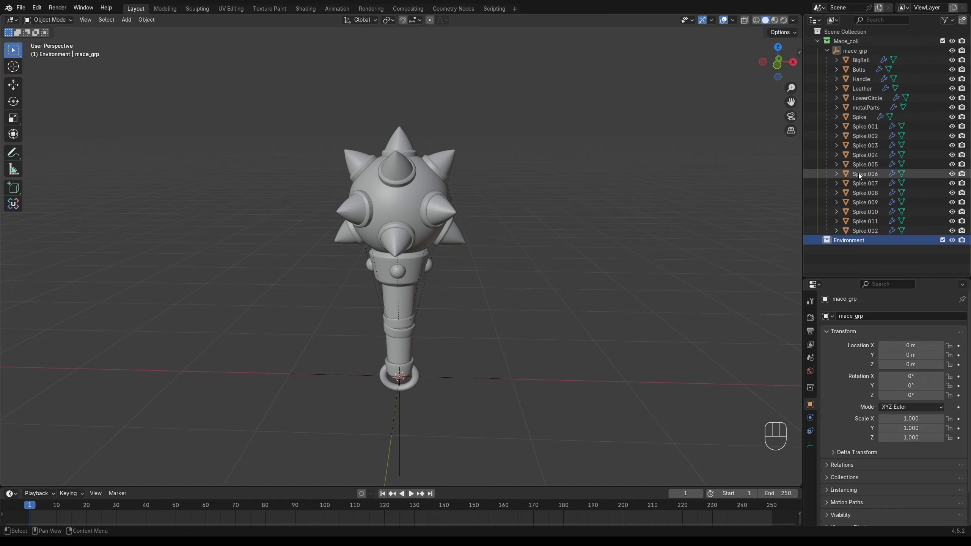
right_click(852, 226)
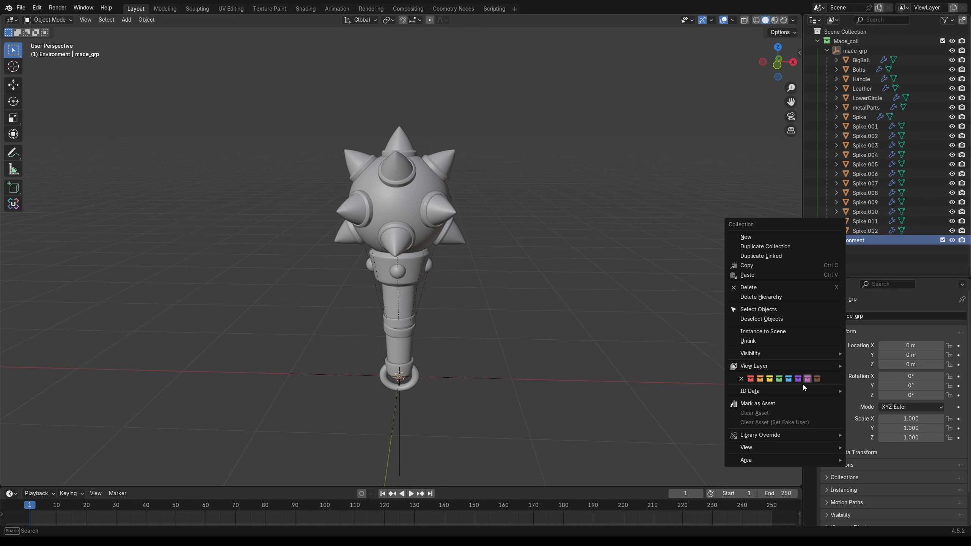
click(773, 380)
Add a plane mesh to the Environment collection and rotate it 90° about the global X axis.
middle_drag(736, 379, 560, 276)
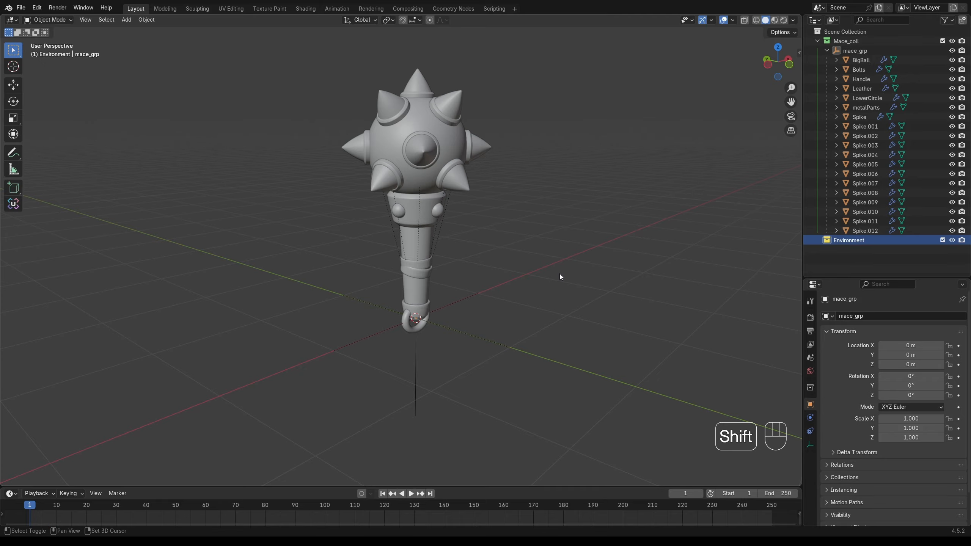
key(shift+a)
mouse_move(554, 176)
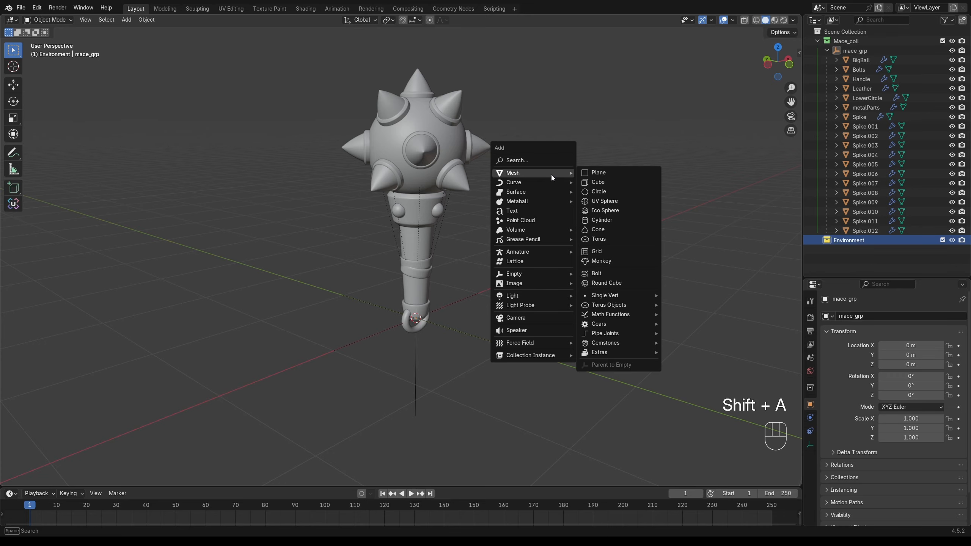
click(593, 173)
scroll(554, 289, down, 2)
middle_drag(553, 288, 588, 280)
key(r)
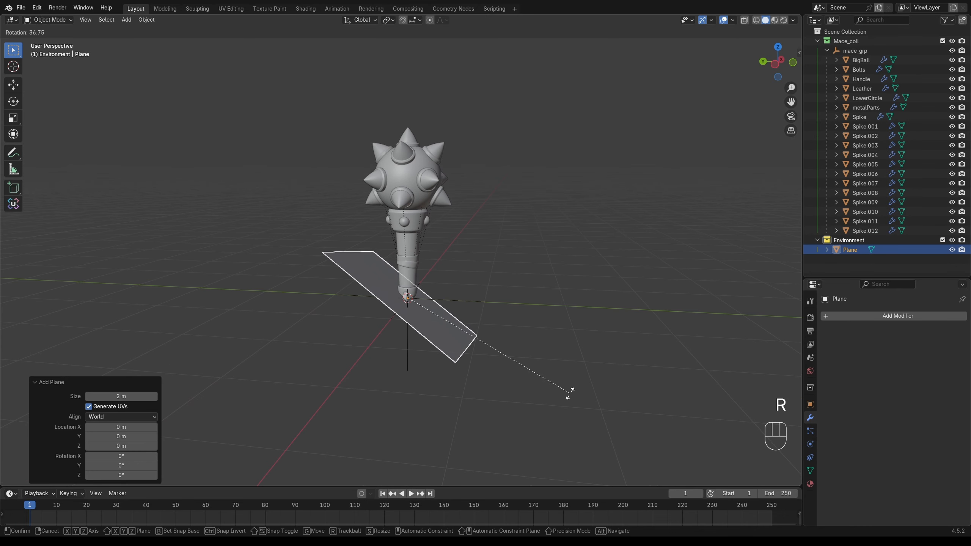
key(x)
key(KP_9)
key(KP_0)
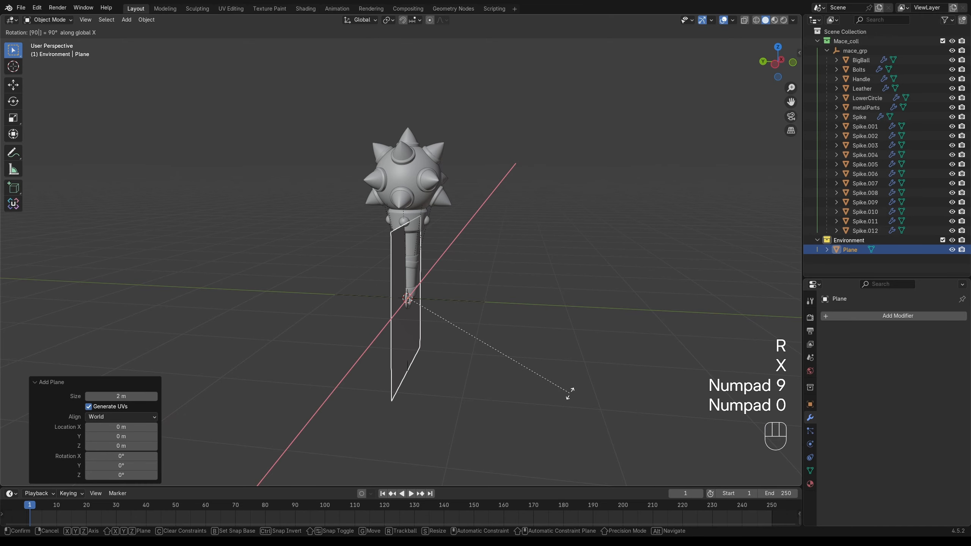
key(Return)
Move the upright plane back along the global Y axis so that it stands behind the mace.
middle_drag(570, 394, 561, 286)
key(g)
key(y)
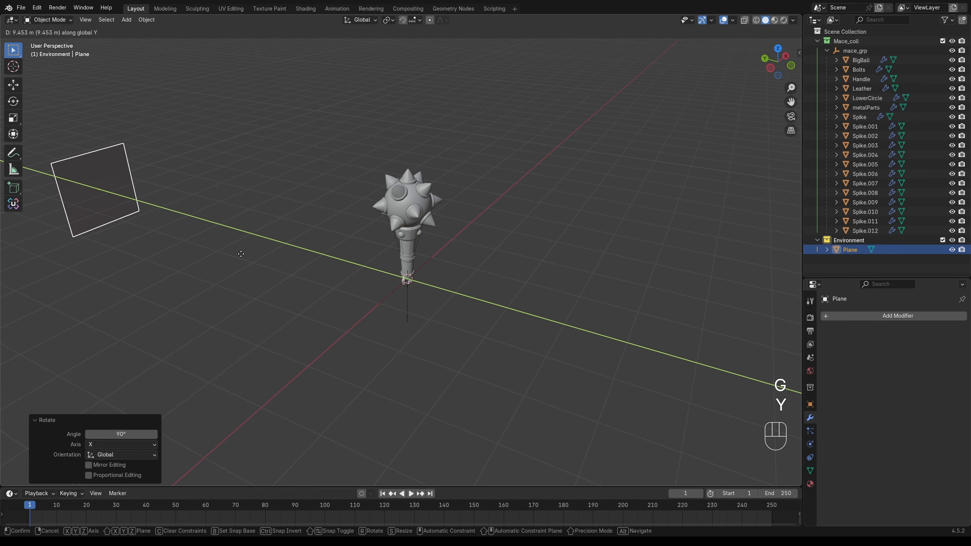
click(300, 264)
Scale the plane's geometry up about 7.41 times in Edit Mode and return to Object Mode.
key(Tab)
key(s)
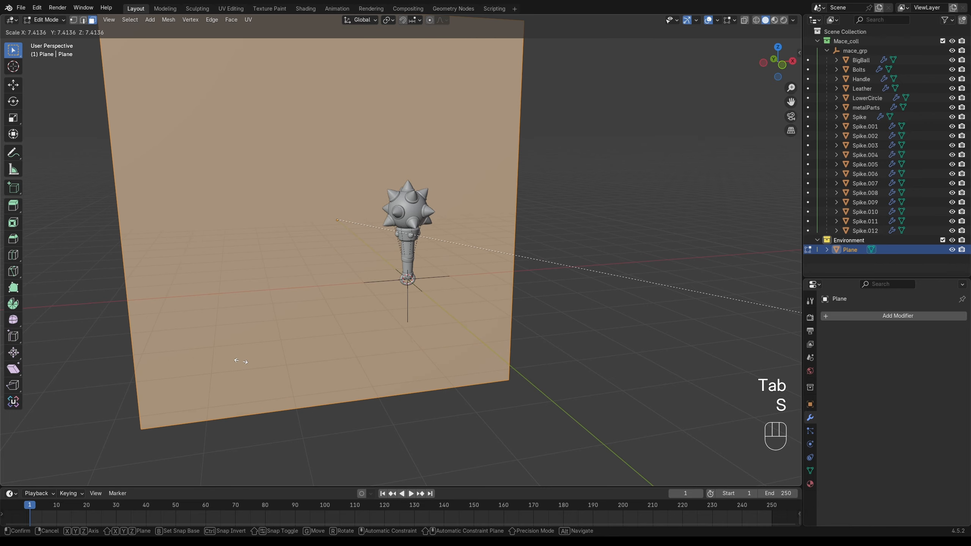
click(241, 361)
middle_drag(240, 360, 195, 358)
key(Tab)
Apply the scale of the enlarged plane.
middle_drag(388, 303, 468, 284)
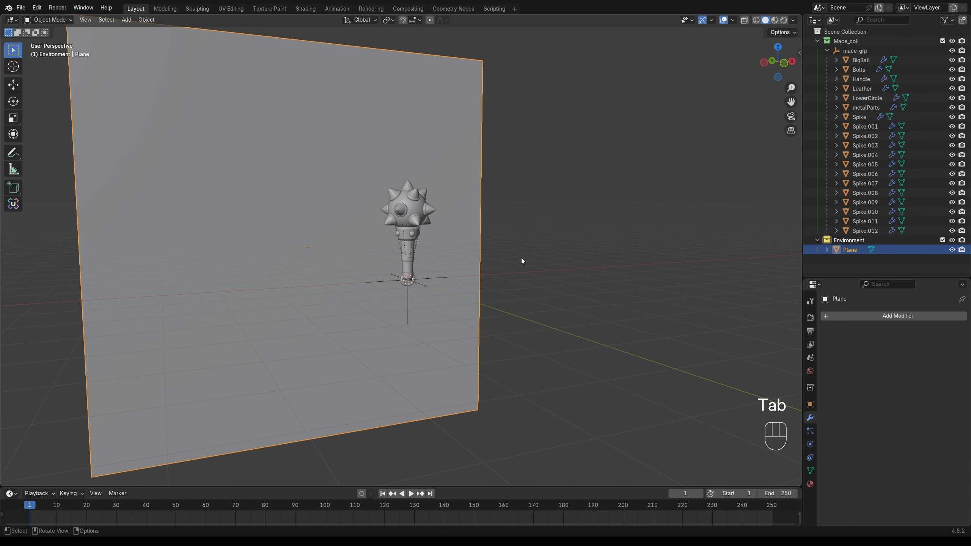
scroll(520, 260, up, 2)
key(ctrl+q)
key(ctrl+a)
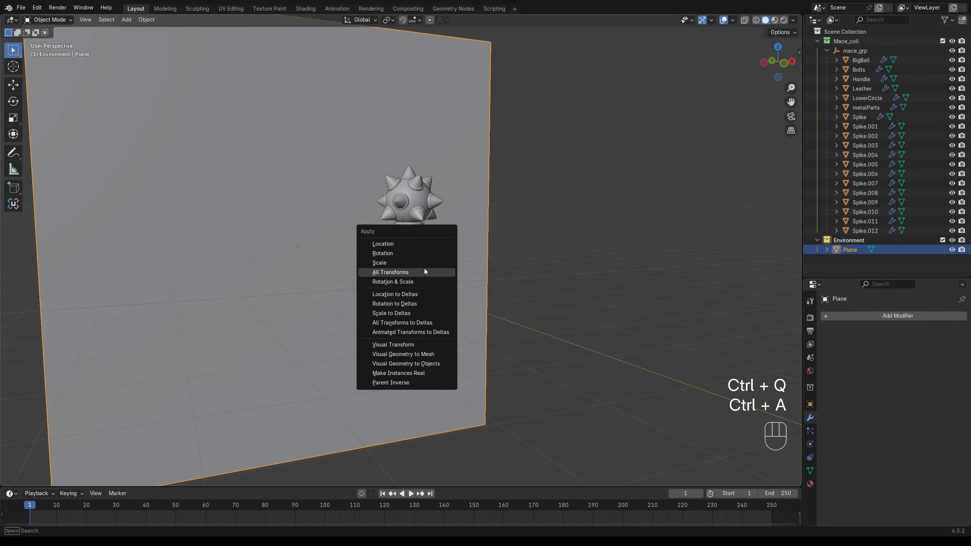
click(425, 263)
Adjust the background plane's distance from the mace along the global Y axis.
scroll(607, 292, down, 3)
middle_drag(607, 292, 535, 310)
key(g)
key(y)
click(560, 329)
Rename the background plane object as bg_plane.
scroll(512, 304, up, 5)
double_click(855, 251)
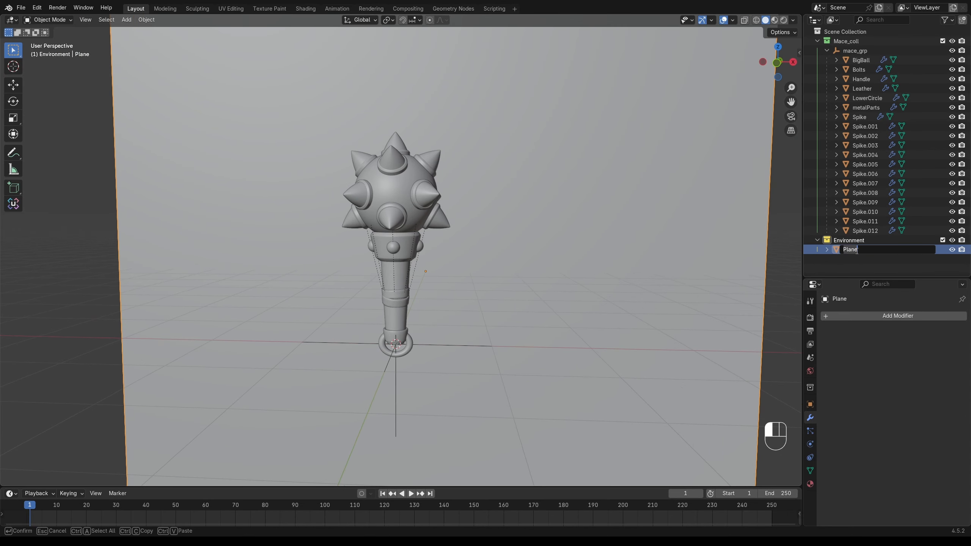
text(BG)
key(Return)
middle_drag(428, 280, 497, 276)
double_click(852, 250)
text(bg_plane)
key(Return)
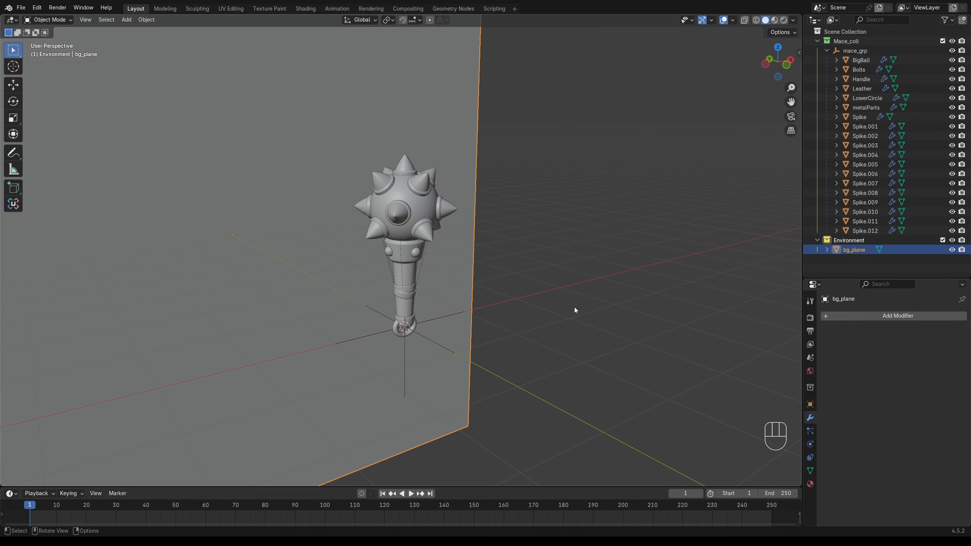
Add a camera to the Environment collection and look through it.
mouse_move(572, 307)
middle_down()
mouse_move(548, 308)
mouse_move(563, 292)
middle_up()
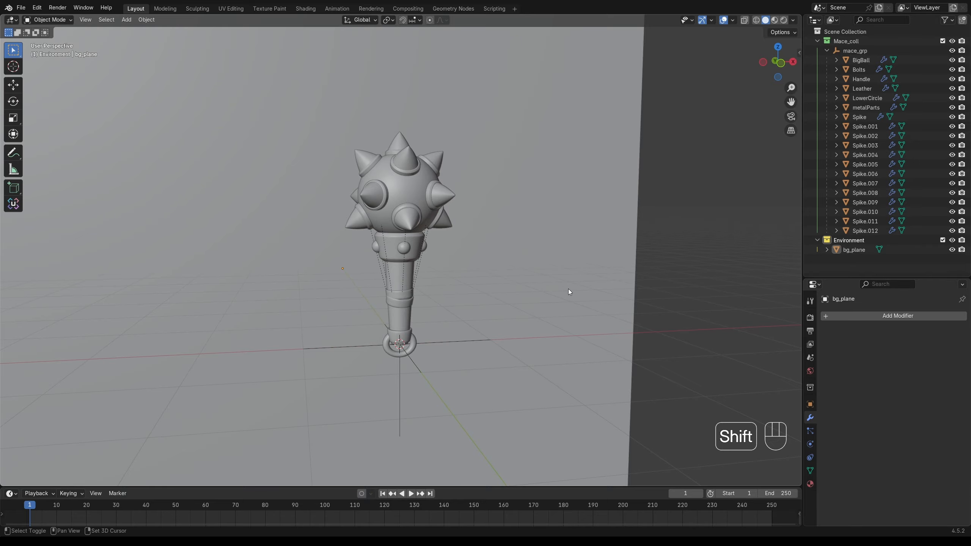
key(shift+a)
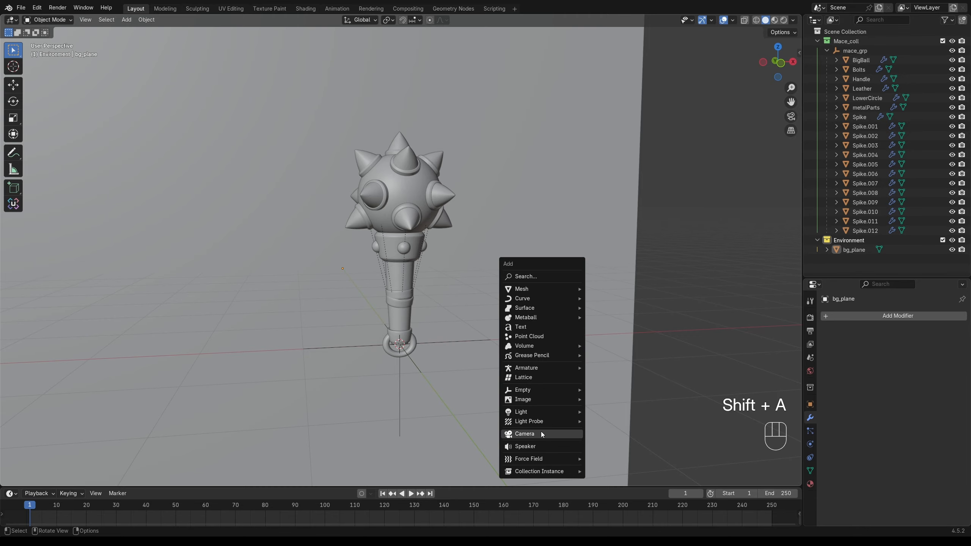
click(539, 435)
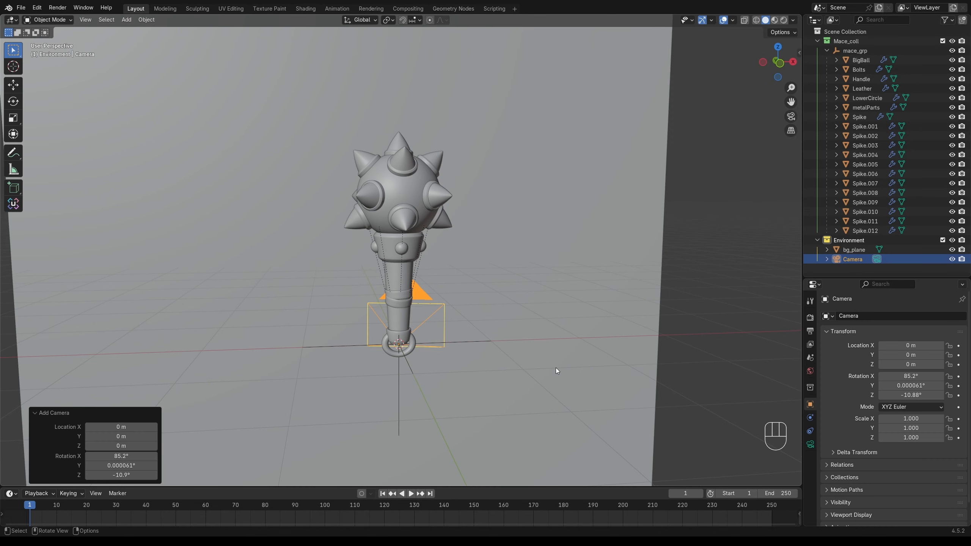
key(KP_0)
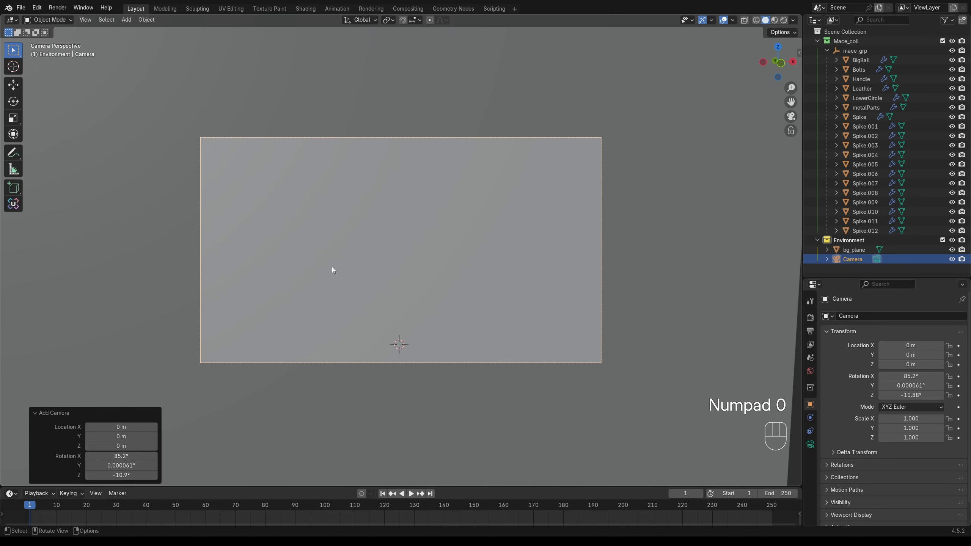
scroll(525, 244, up, 1)
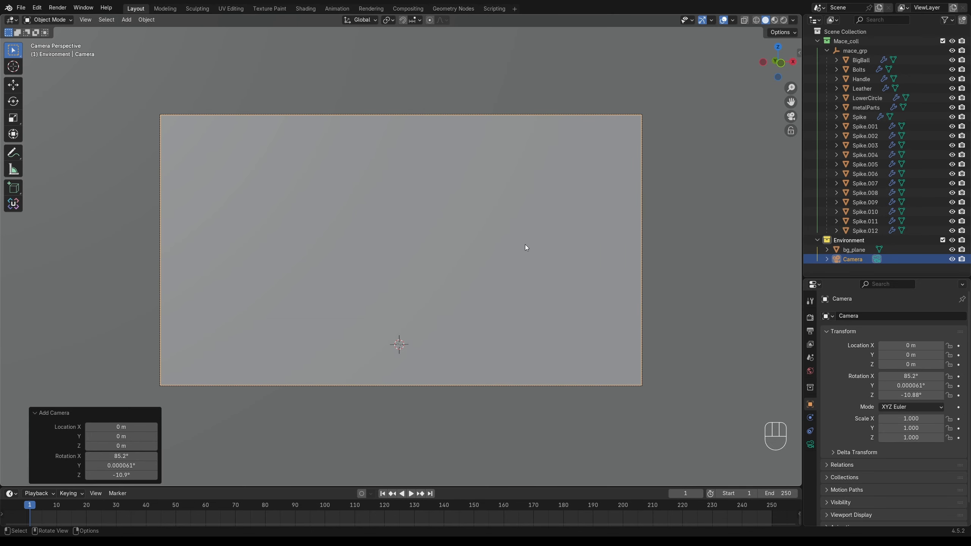
Turn on the Camera to View lock so that viewport navigation moves the camera.
key(n)
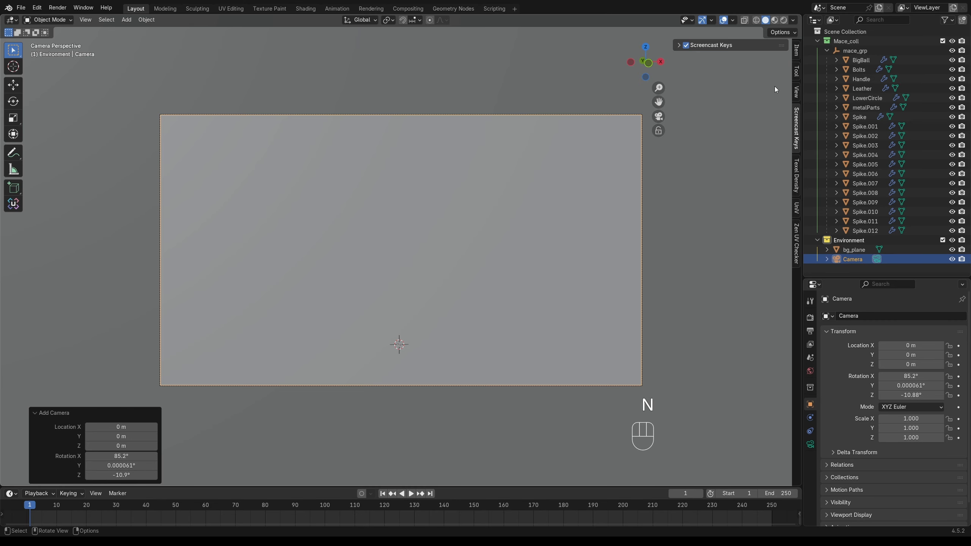
click(797, 92)
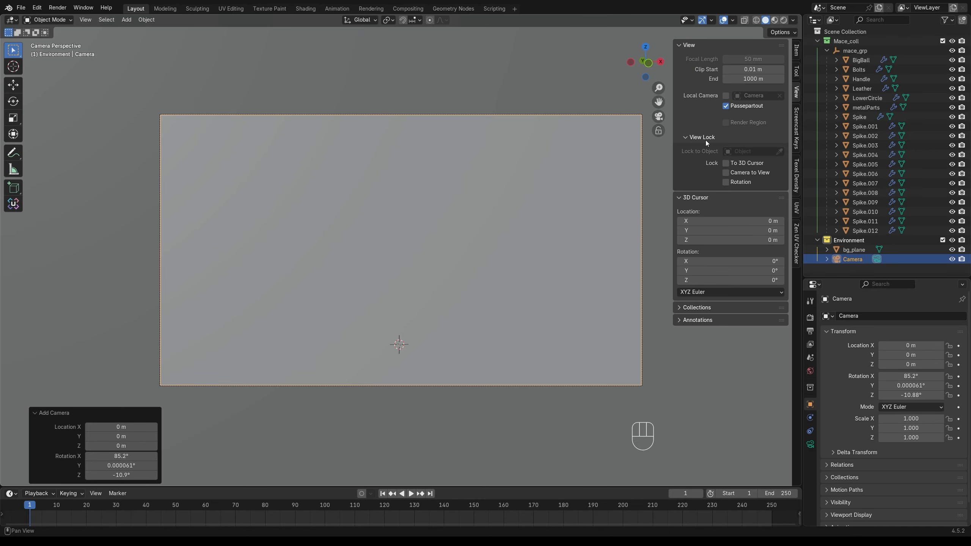
click(742, 174)
Frame the whole mace in the camera view, placing the camera at about X 0.99 m, Y -6.97 m, Z 1.21 m.
scroll(464, 269, down, 5)
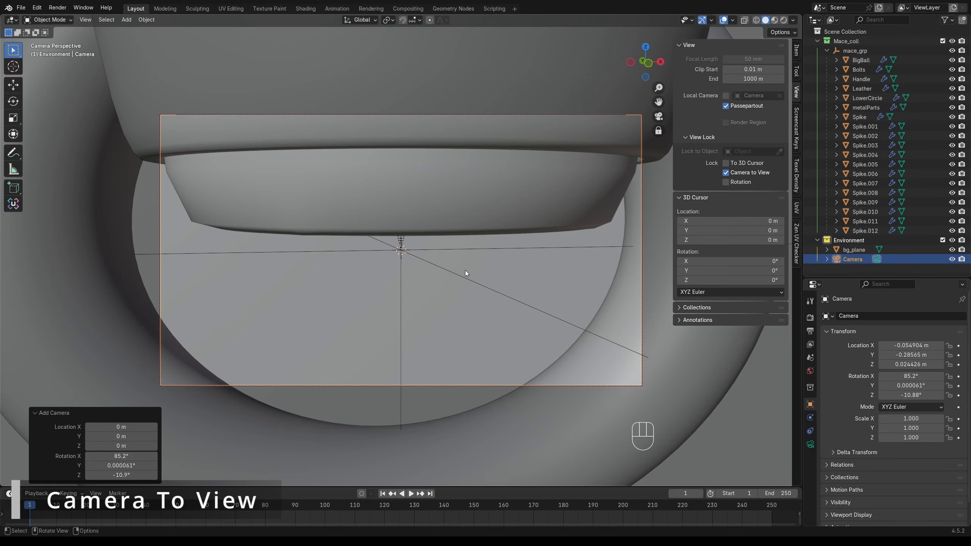
scroll(465, 270, down, 6)
shift+middle_drag(463, 271, 513, 322)
ctrl+middle_drag(514, 323, 505, 292)
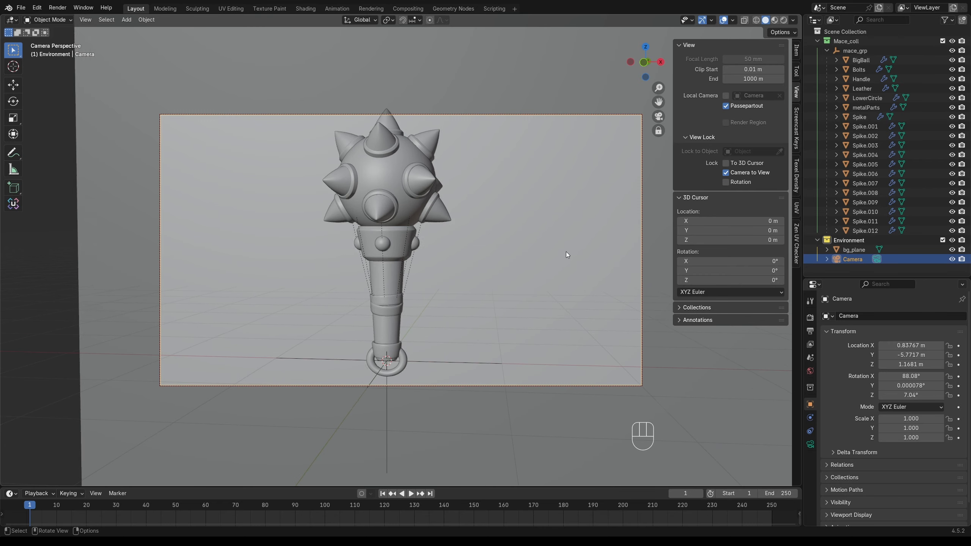
Turn off the Camera to View lock to keep the camera framing fixed.
click(730, 173)
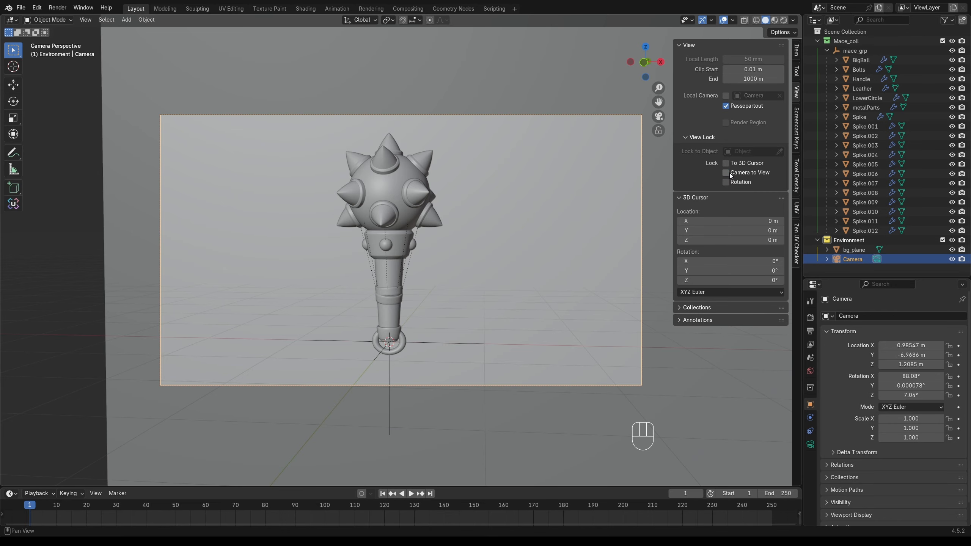
scroll(427, 282, up, 1)
shift+middle_drag(428, 282, 421, 297)
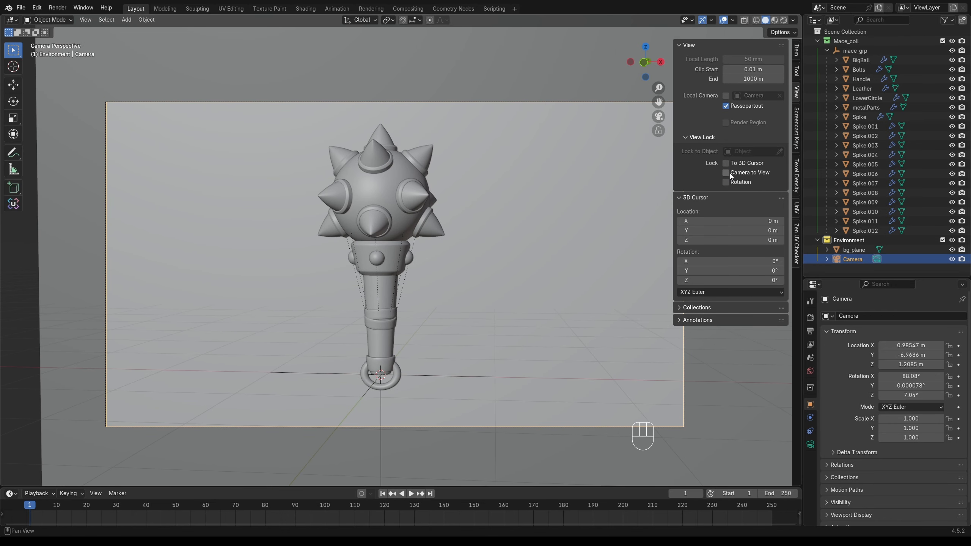
Remove the Camera to View lock option from Quick Favorites and add it back again.
right_click(730, 173)
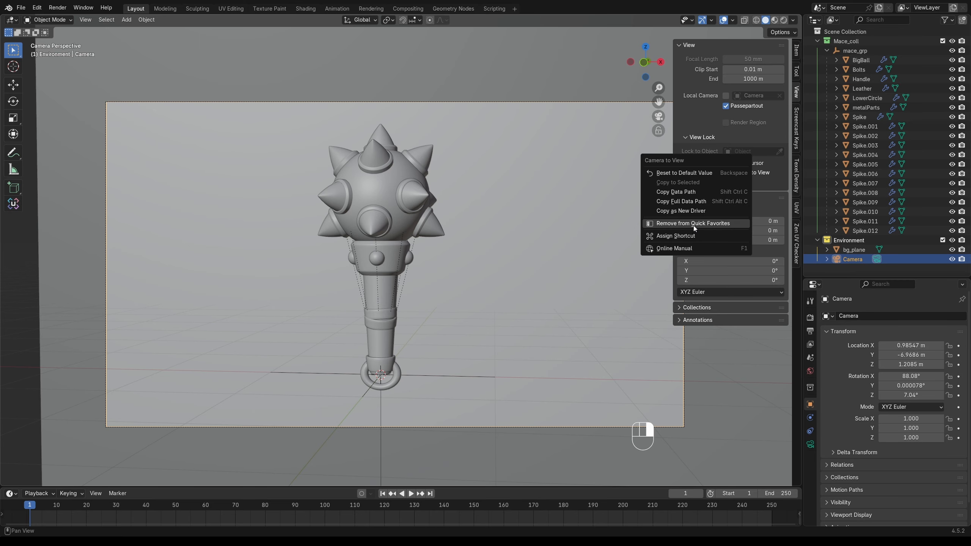
click(693, 224)
right_click(732, 172)
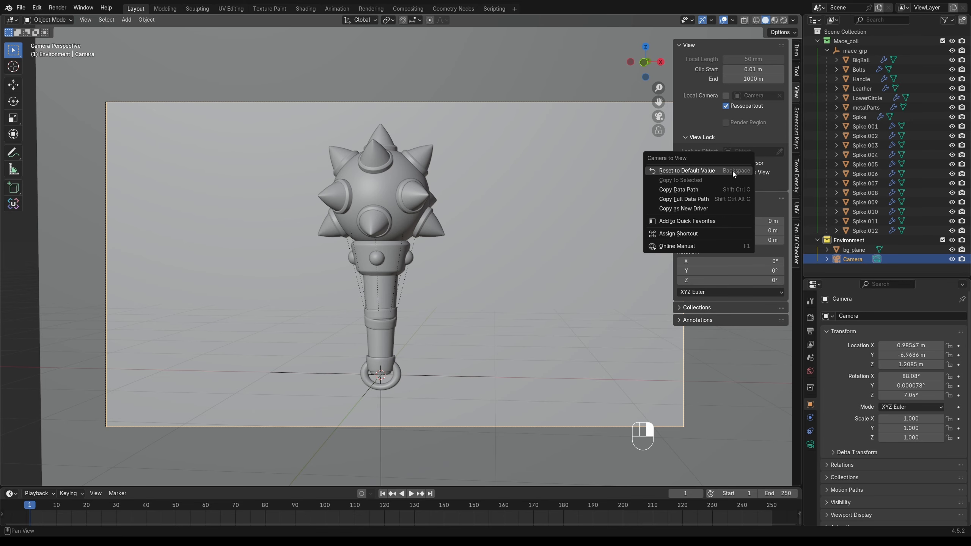
click(686, 221)
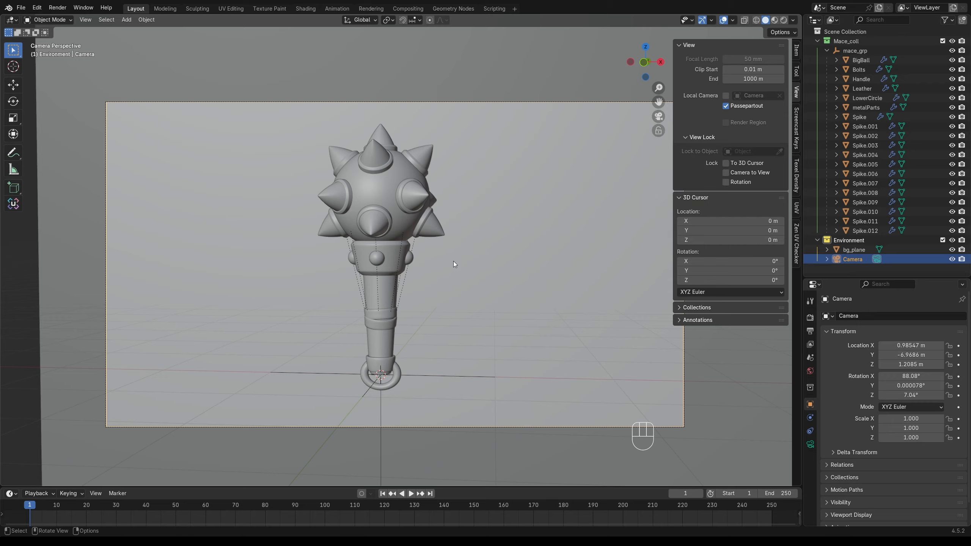
Toggle Lock Camera to View from Quick Favorites, reframe the mace with the camera at about X 0.91 m, Y -6.79 m, Z 1.19 m, and hide the sidebar.
key(q)
key(q)
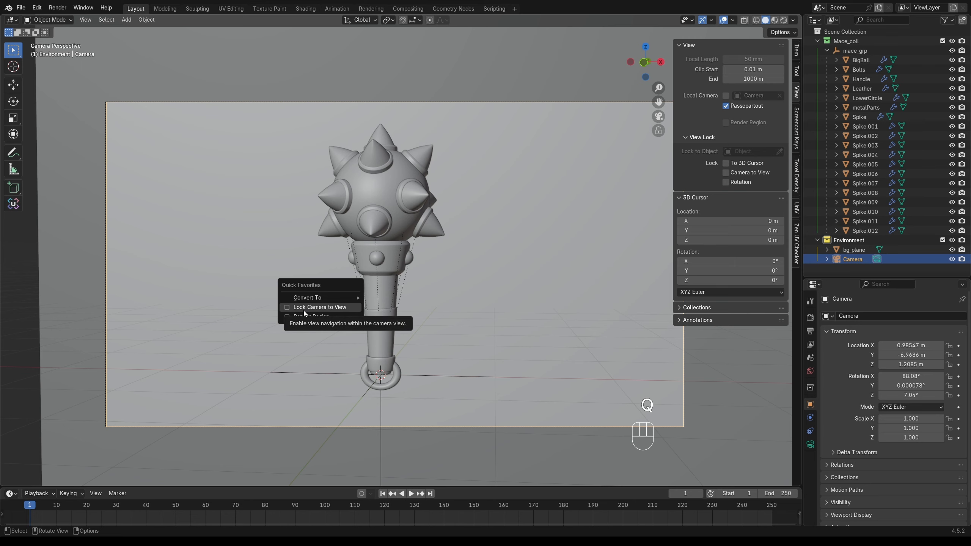
click(317, 307)
scroll(478, 301, up, 2)
scroll(478, 302, down, 1)
key(q)
click(478, 301)
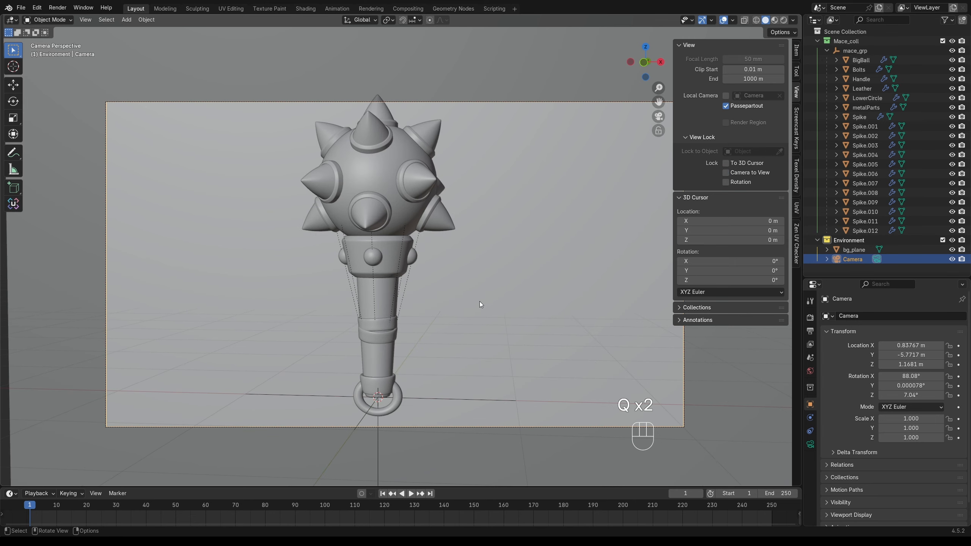
scroll(479, 302, down, 1)
scroll(479, 302, up, 1)
key(q)
click(480, 301)
scroll(479, 302, down, 1)
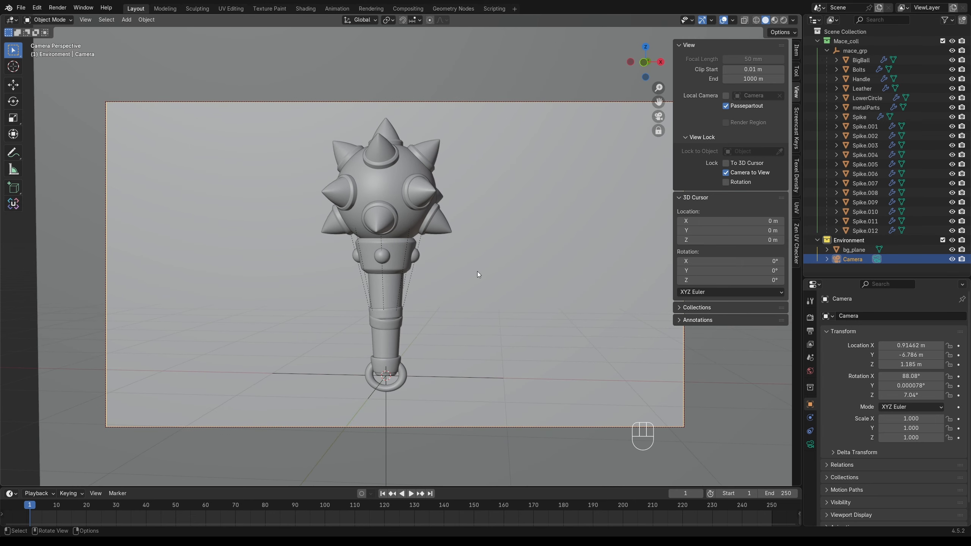
key(n)
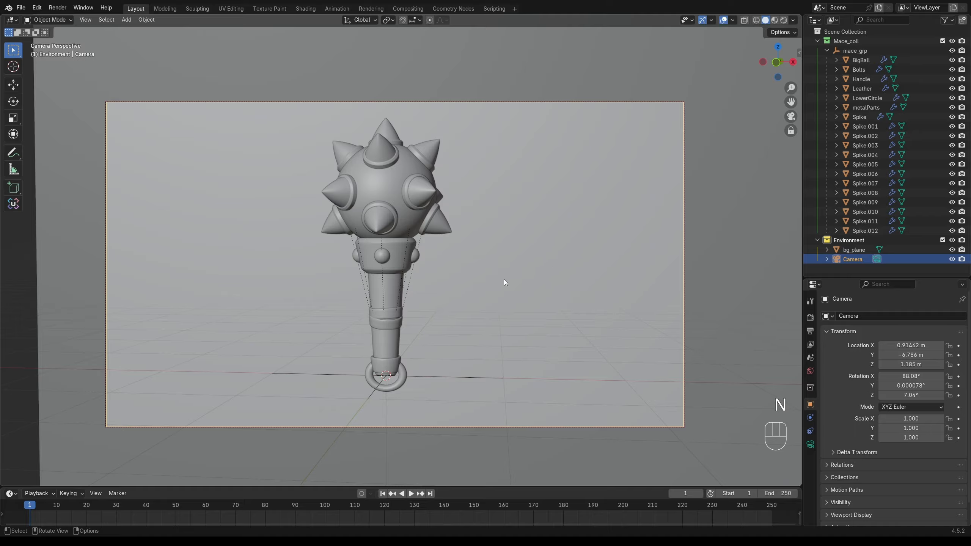
Leave the camera view and rename the camera in the Environment collection to cam_001.
key(KP_0)
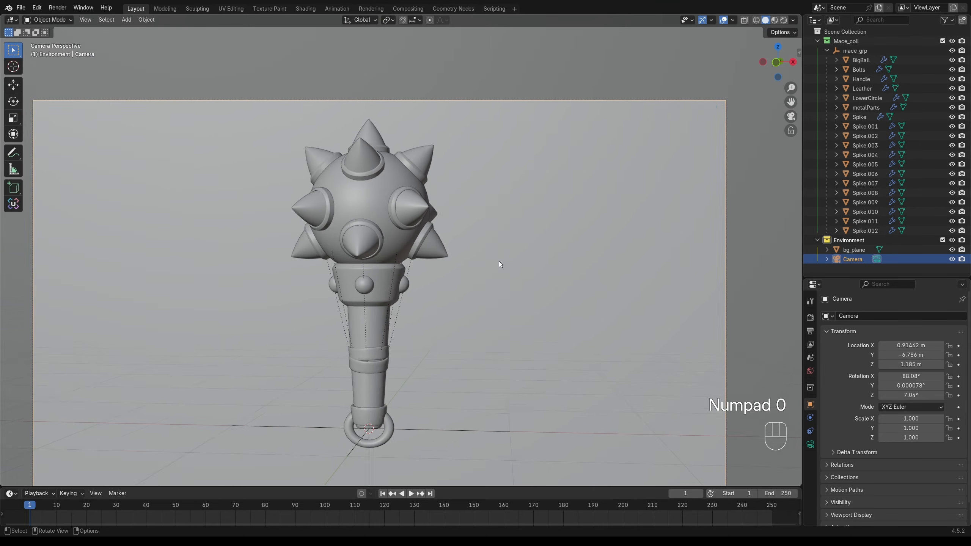
scroll(499, 262, up, 1)
shift+middle_drag(499, 261, 543, 290)
scroll(504, 256, down, 2)
scroll(511, 294, down, 2)
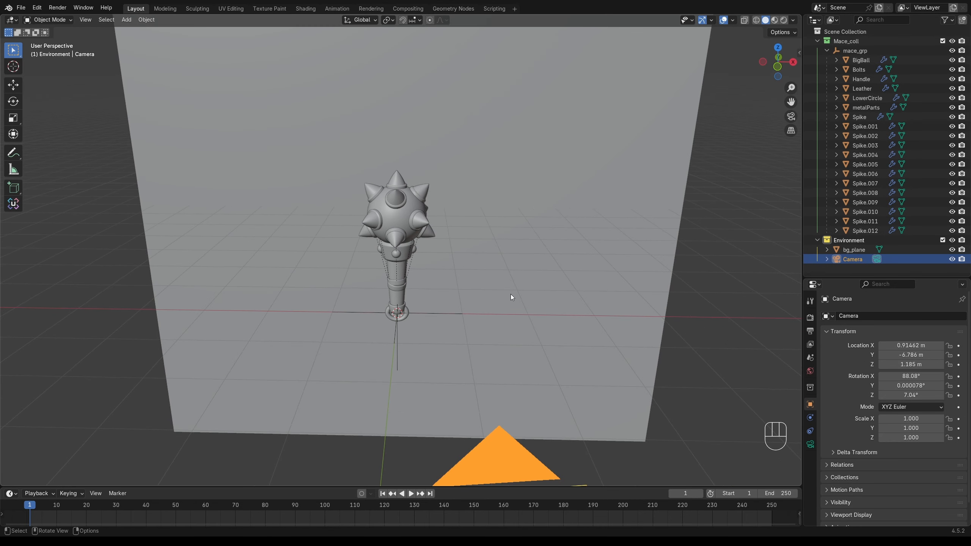
double_click(865, 259)
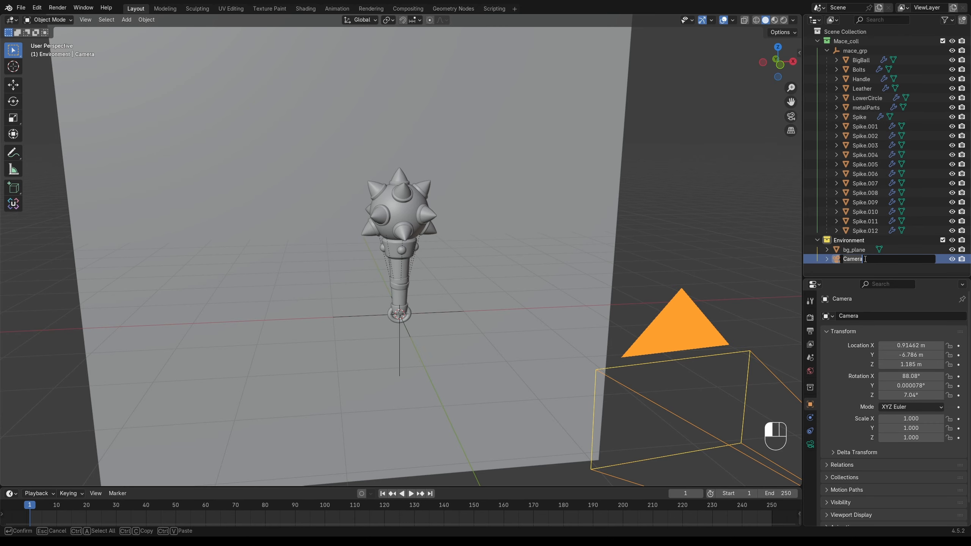
key(BackSpace)
key(BackSpace)
key(BackSpace)
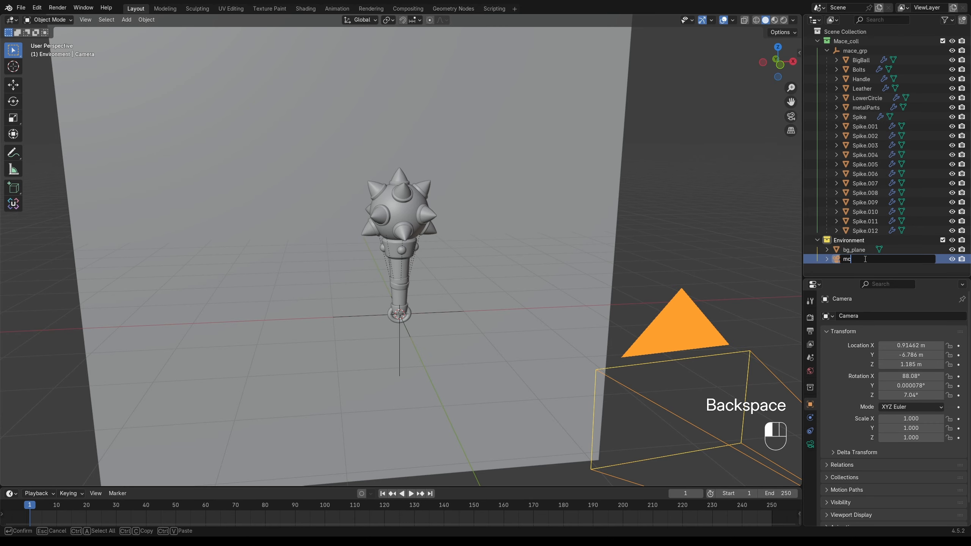
key(BackSpace)
key(BackSpace)
text(cam_001)
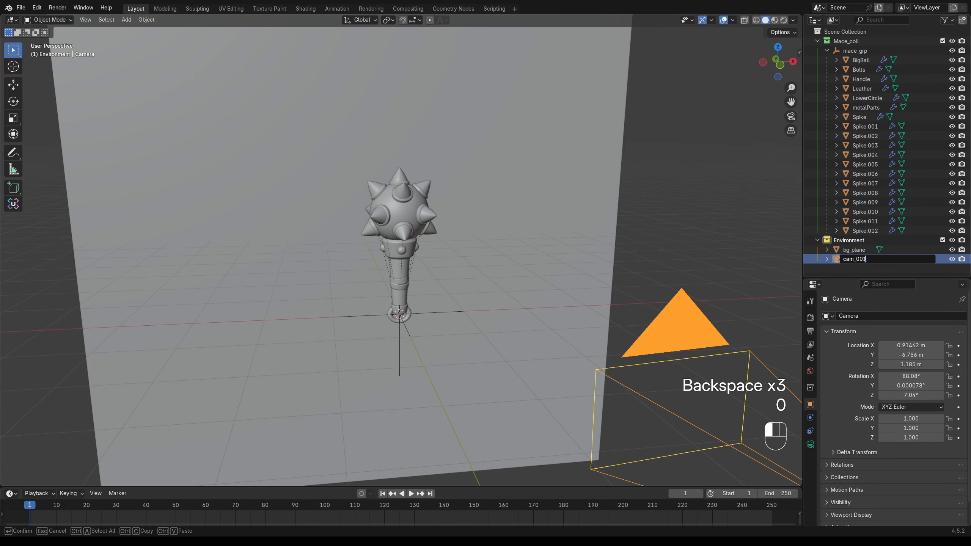
key(Return)
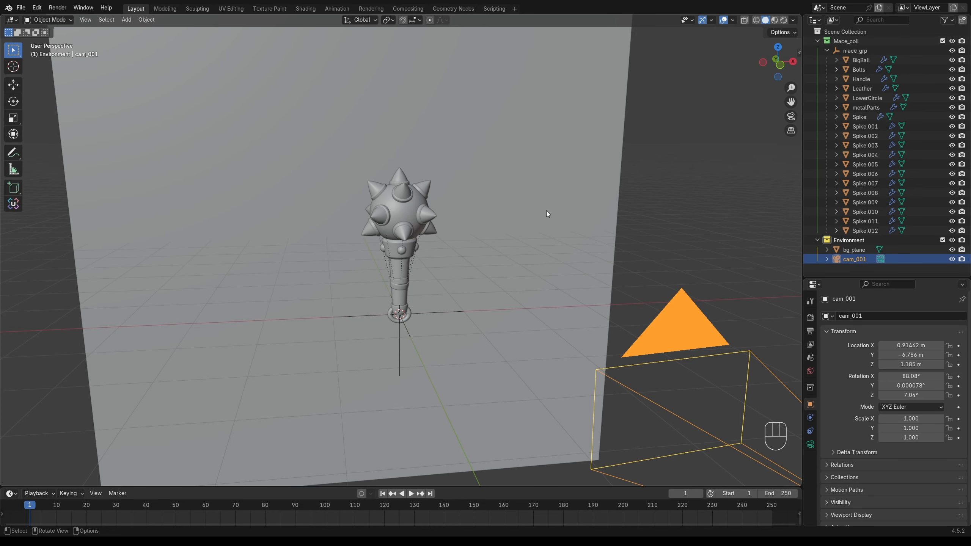
Select the mace's Handle object and switch to the UV Editing workspace.
middle_drag(538, 237, 424, 231)
scroll(422, 227, up, 3)
click(421, 201)
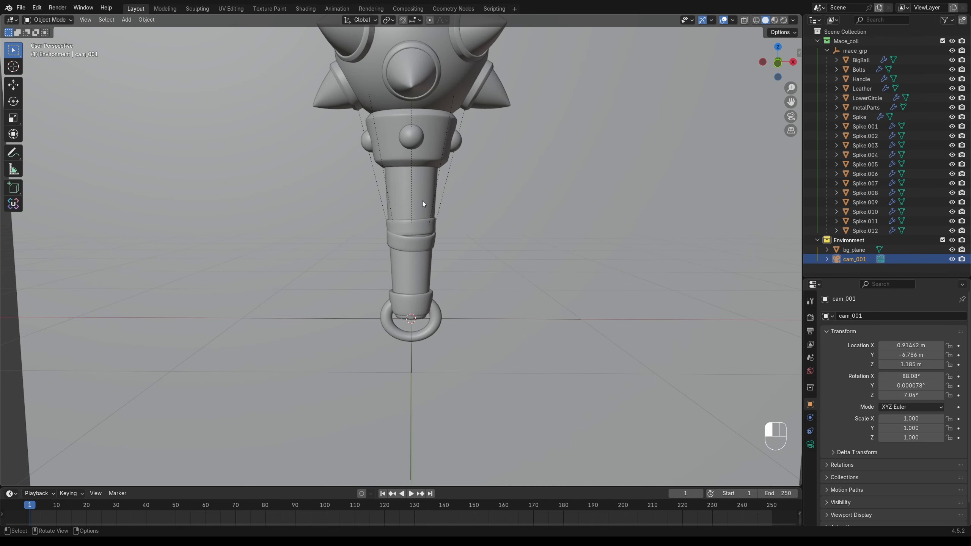
shift+middle_drag(453, 196, 450, 286)
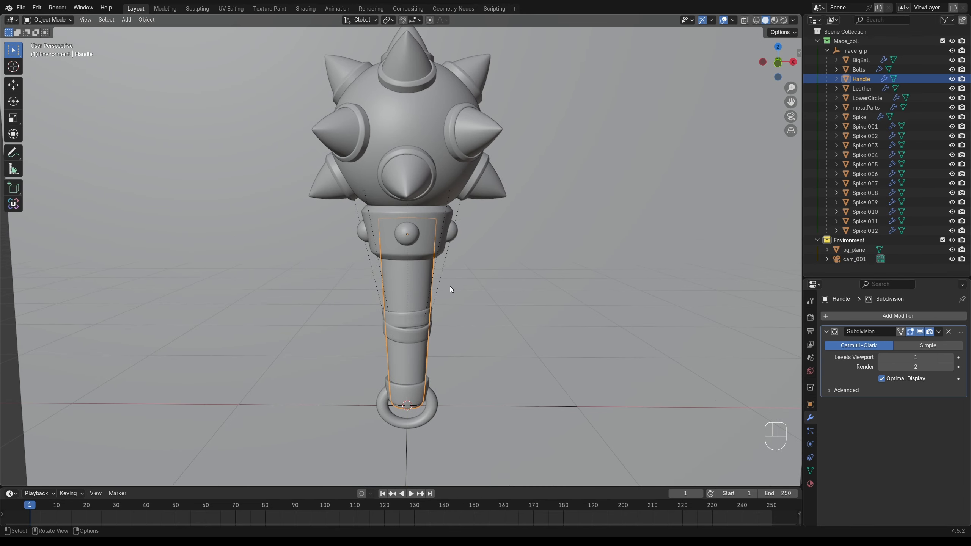
click(226, 13)
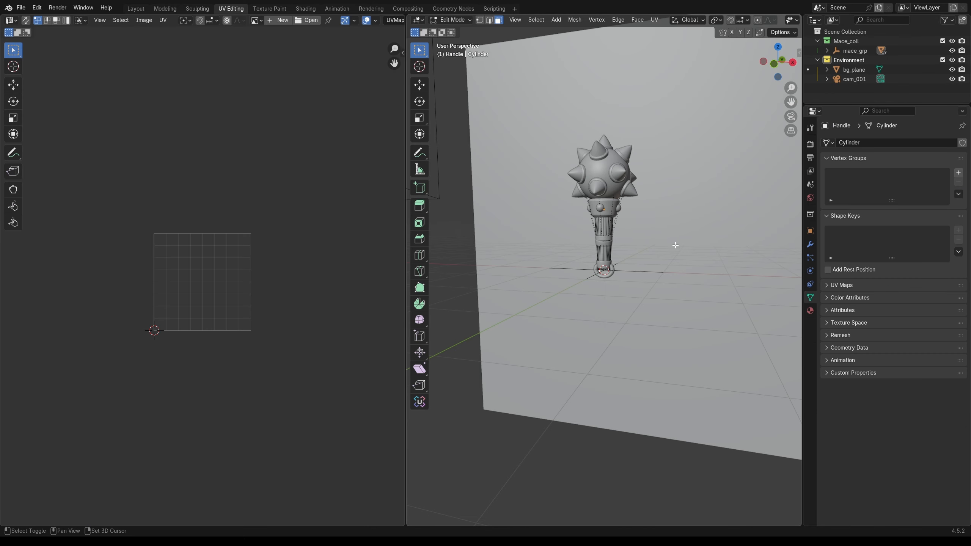
Return to Object Mode and isolate the Handle by hiding all other objects.
scroll(666, 295, up, 3)
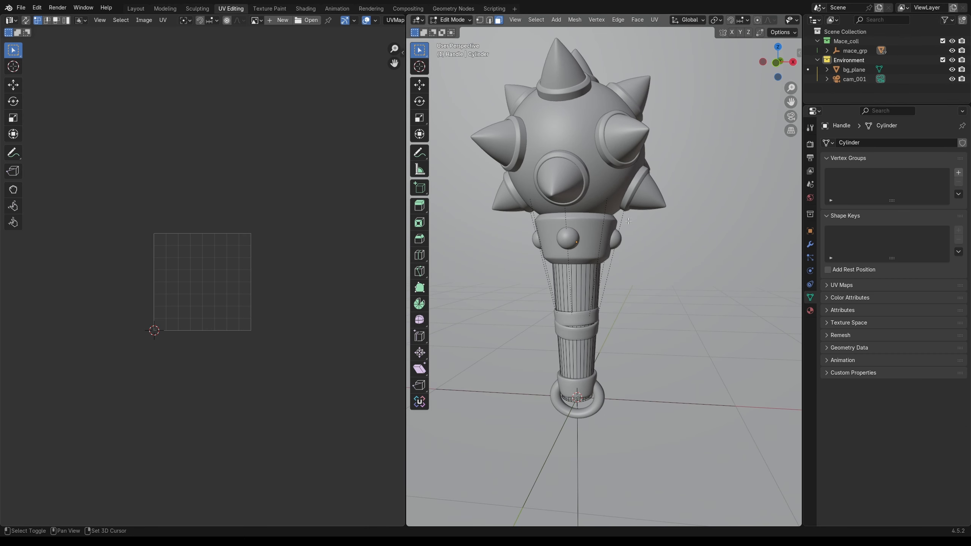
scroll(654, 195, up, 4)
key(Tab)
click(662, 230)
click(597, 256)
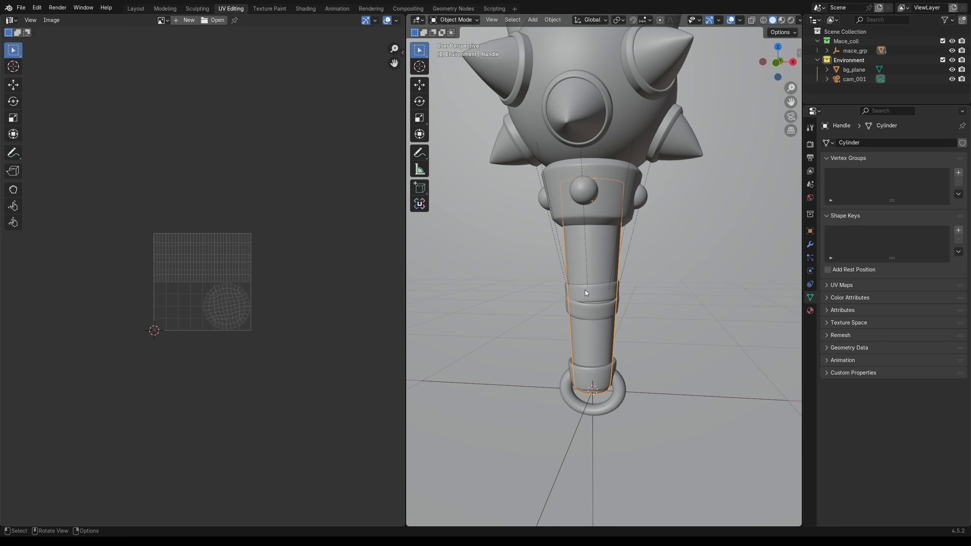
key(shift+s)
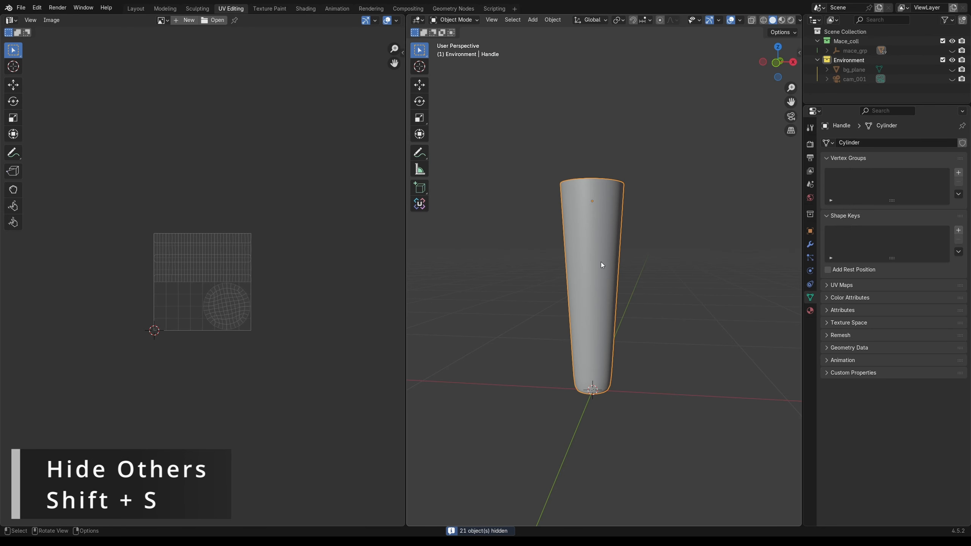
Mark a seam on the edge loop around the bottom end of the handle in Edit Mode.
key(KP_1)
key(KP_5)
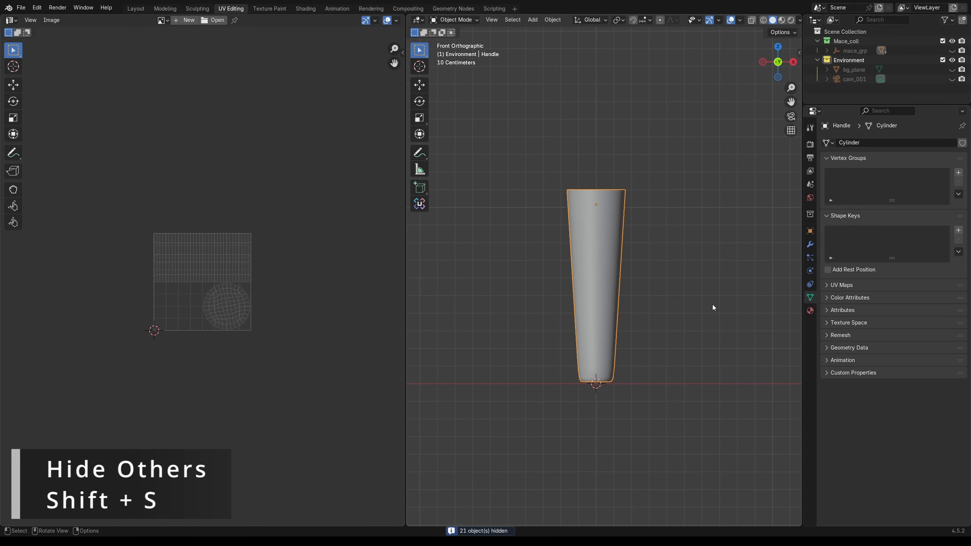
middle_drag(689, 258, 652, 320)
key(Tab)
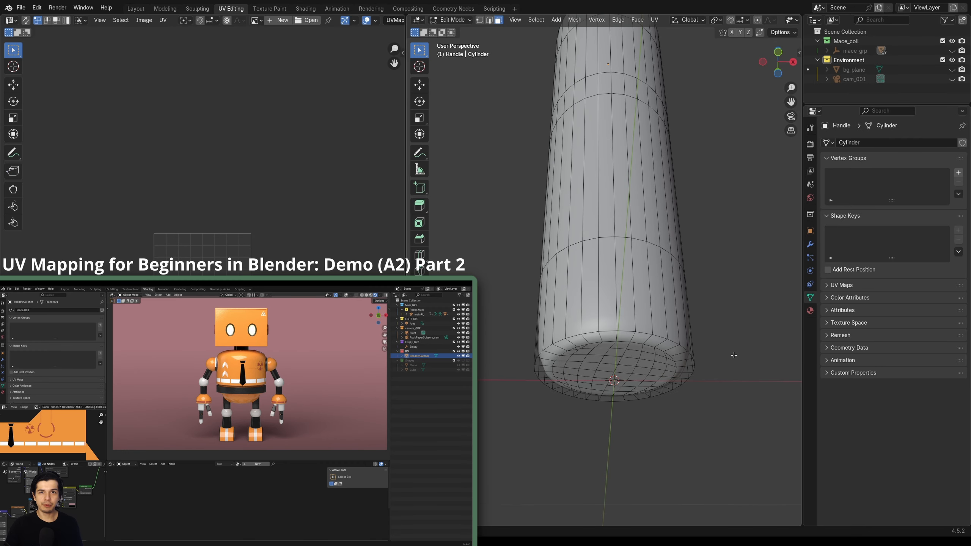
key(2)
alt+click(649, 339)
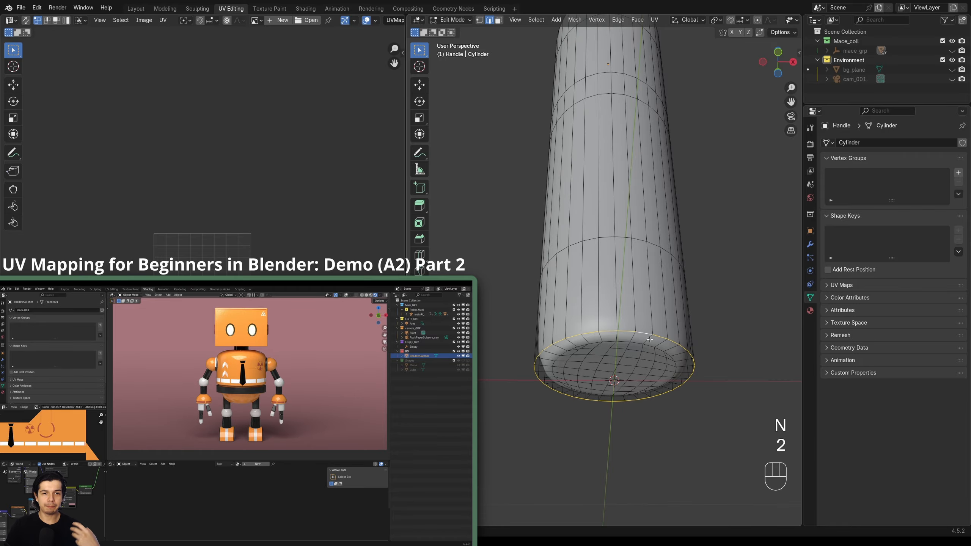
mouse_move(649, 339)
shift+middle_down()
mouse_move(629, 335)
mouse_move(688, 361)
mouse_move(659, 324)
shift+middle_up()
scroll(639, 332, down, 3)
key(ctrl+e)
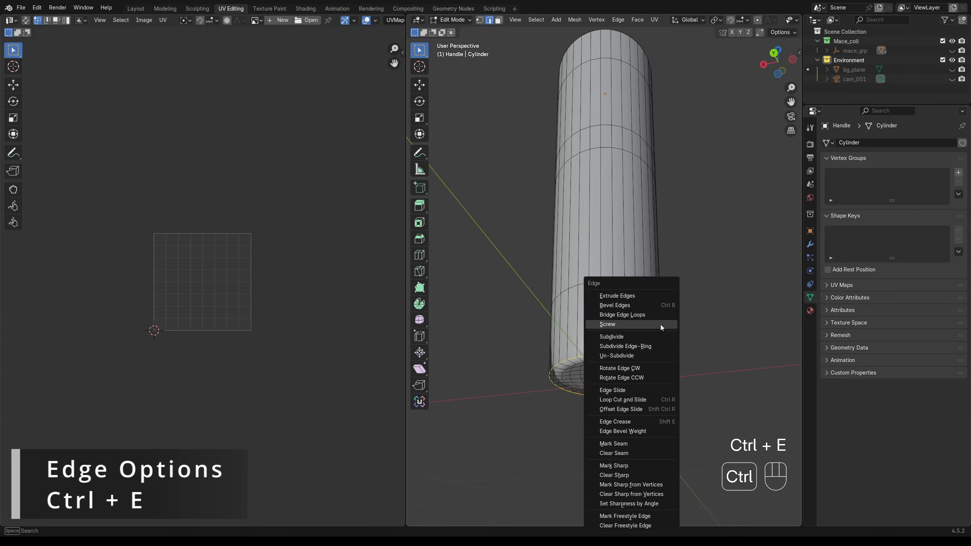
click(630, 445)
Mark a vertical seam along one straight line of edges from the handle's bottom seam up to its top rim.
middle_drag(628, 445, 609, 379)
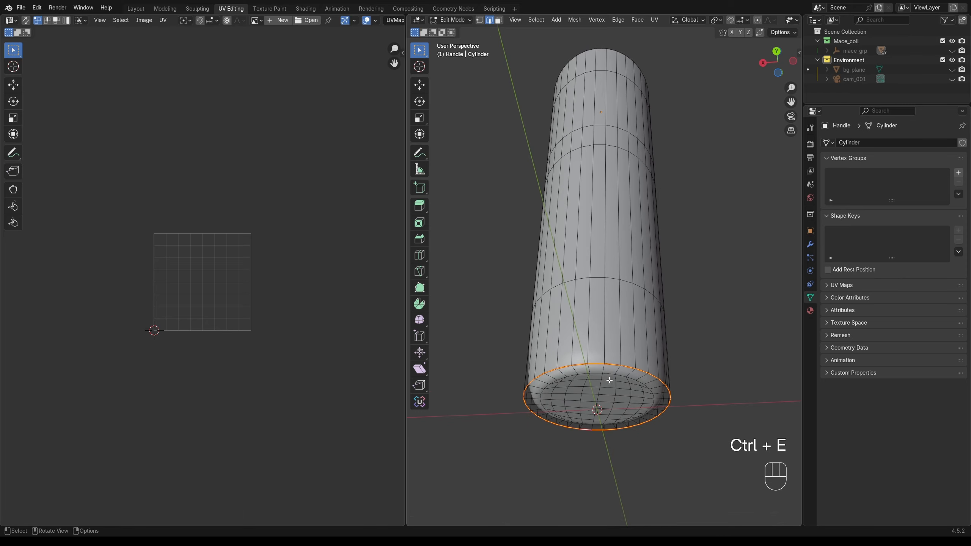
key(2)
click(587, 338)
middle_drag(602, 311, 598, 253)
scroll(609, 441, down, 2)
ctrl+click(610, 160)
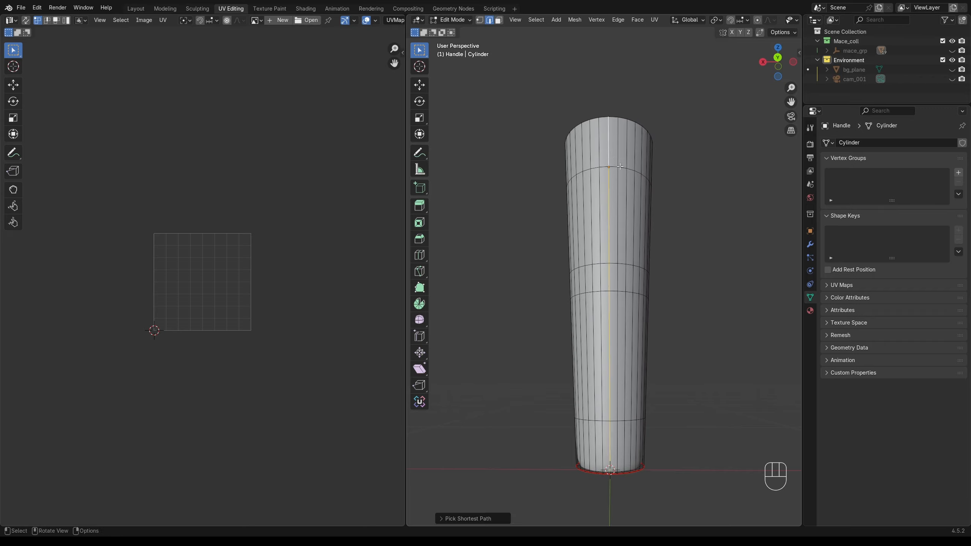
middle_drag(698, 273, 664, 286)
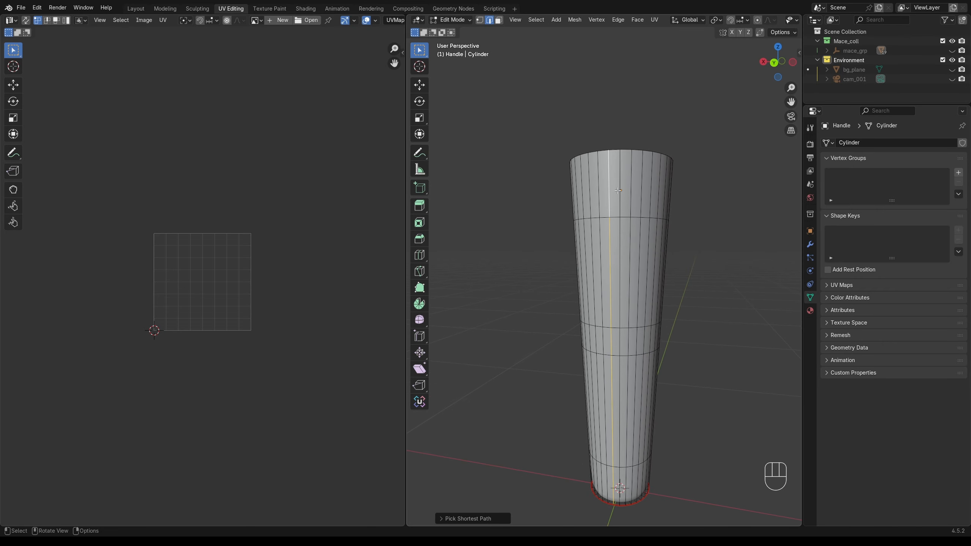
shift+middle_drag(657, 227, 635, 224)
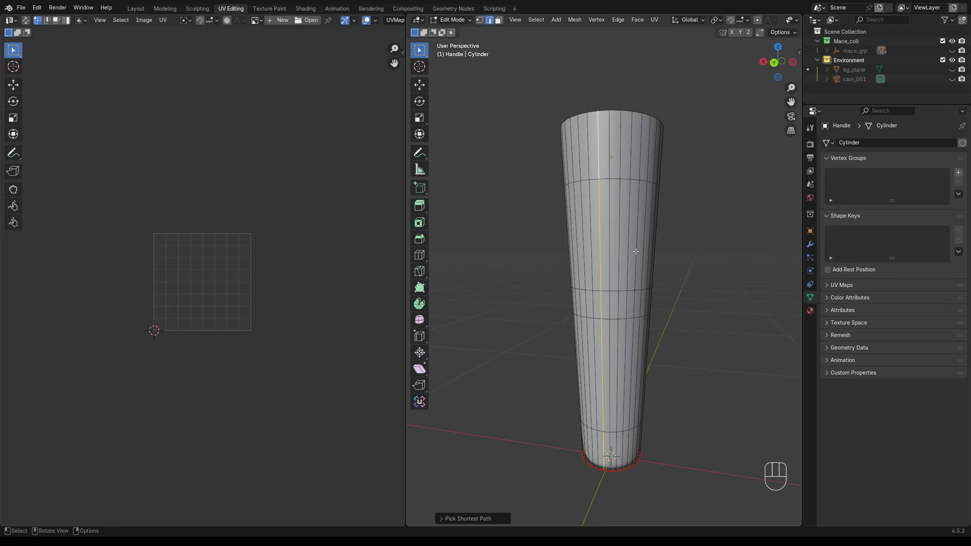
key(ctrl+e)
click(669, 390)
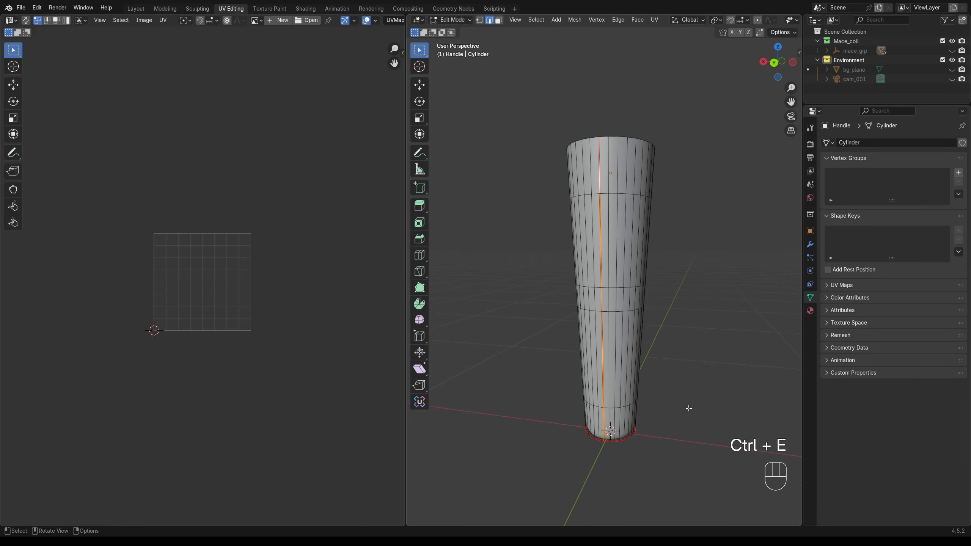
Unwrap the entire handle mesh with the Angle Based method.
middle_drag(689, 405, 637, 321)
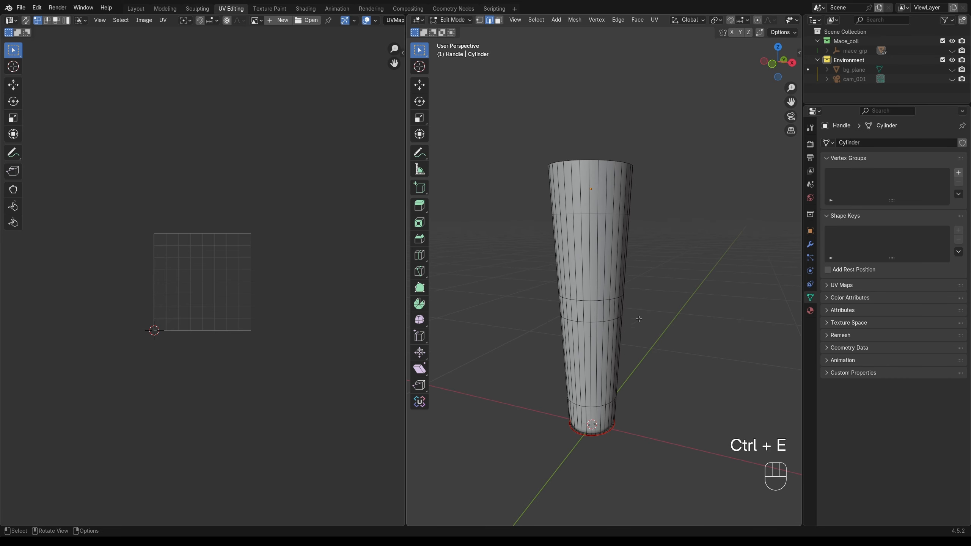
key(a)
key(u)
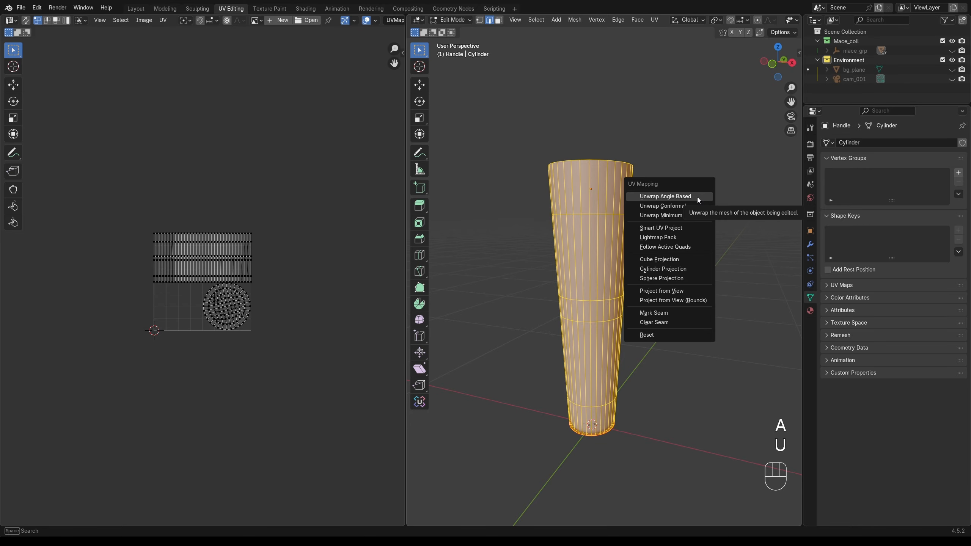
click(697, 197)
Display the UV Toolkit tools alongside the handle's UV layout.
scroll(219, 318, up, 4)
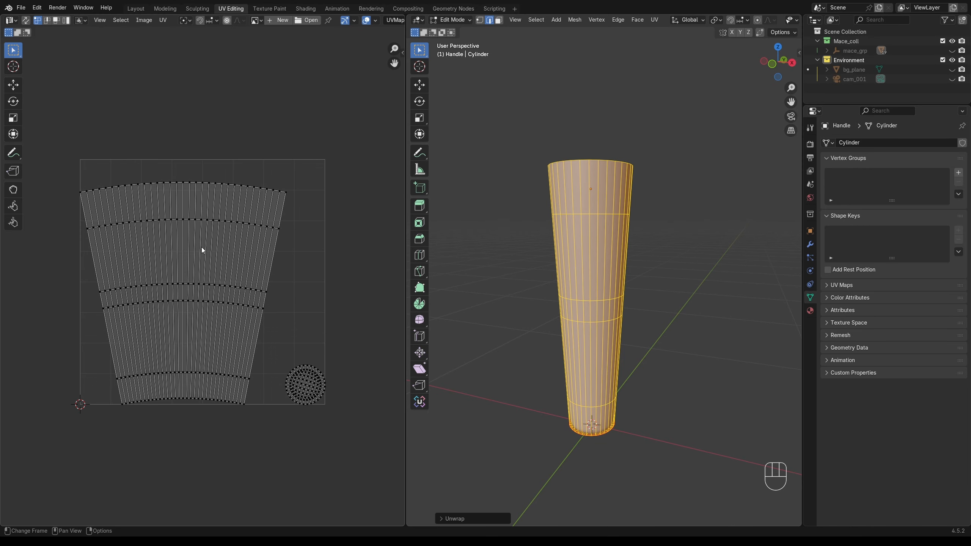
middle_drag(165, 275, 188, 284)
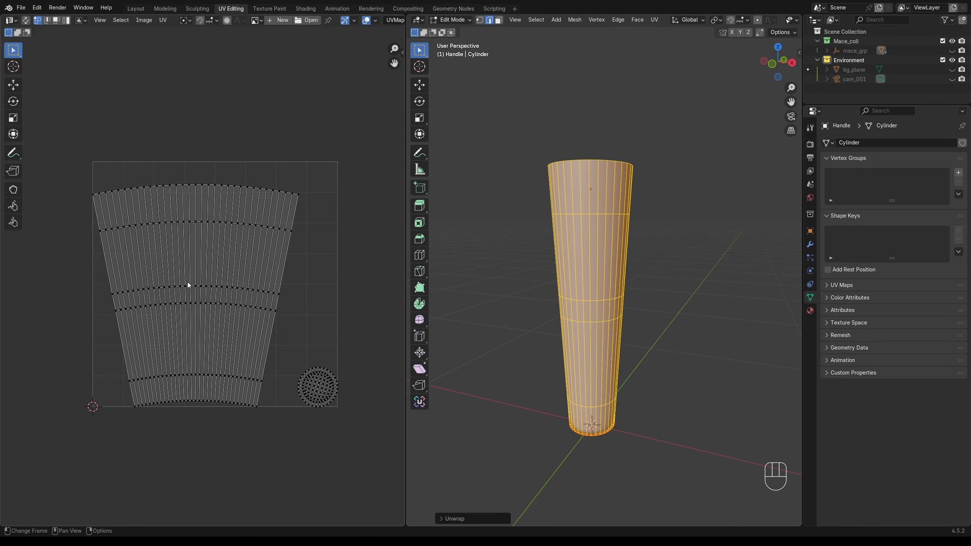
key(n)
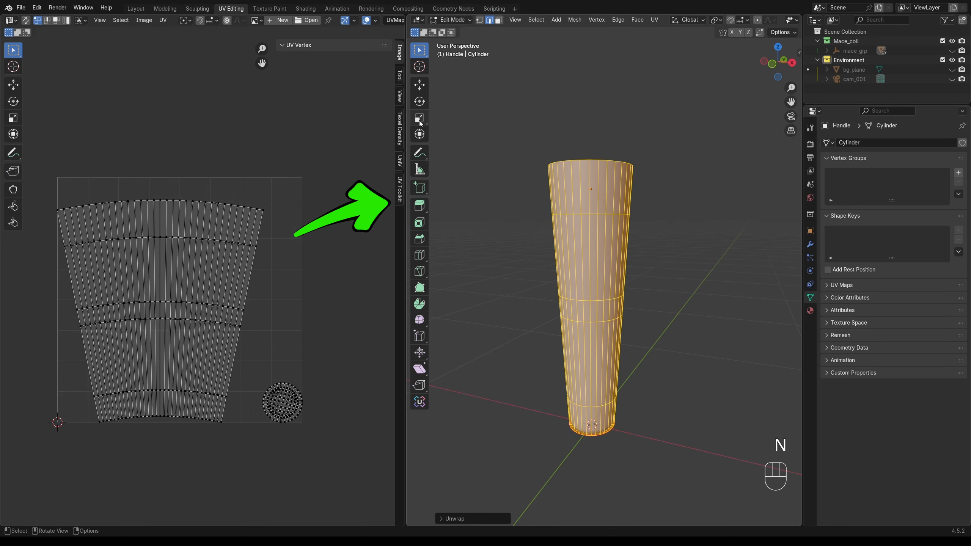
click(400, 189)
Select the whole fan-shaped handle body island with Select Linked and straighten its UVs into a rectangular grid.
middle_drag(224, 217, 172, 212)
click(172, 212)
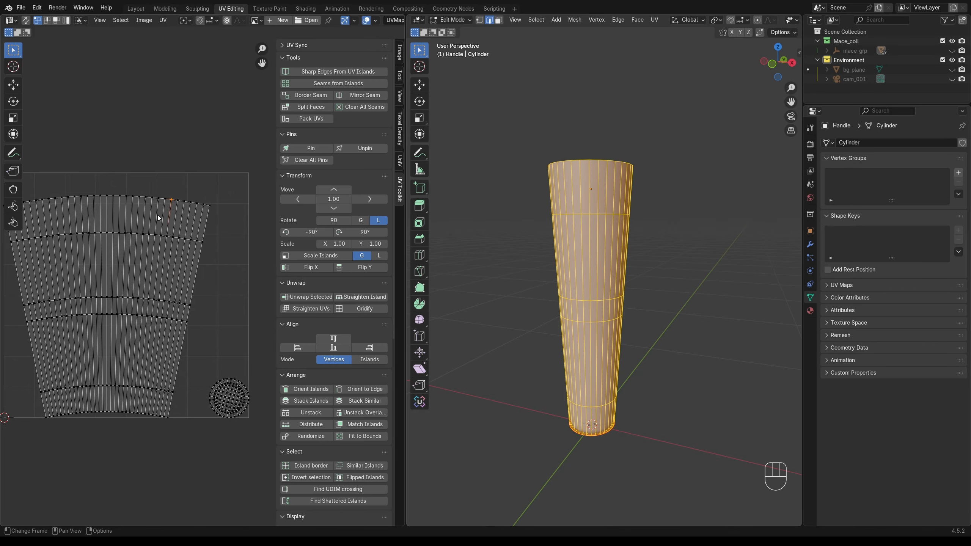
key(ctrl+l)
key(l)
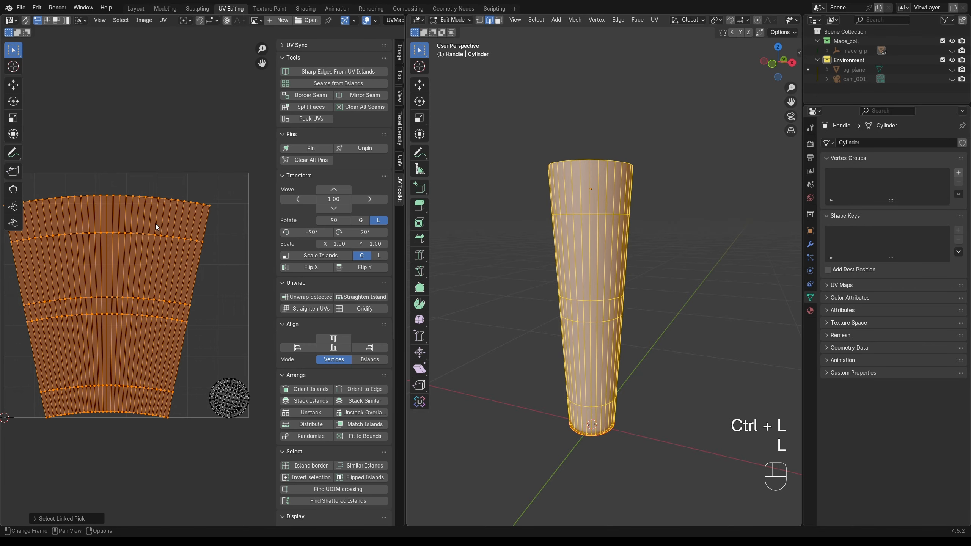
click(194, 179)
key(ctrl+l)
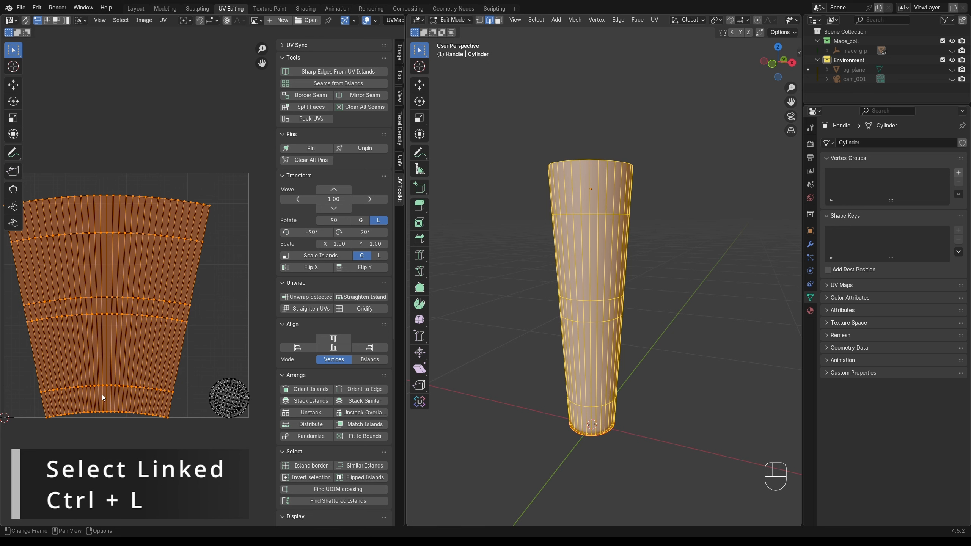
click(311, 309)
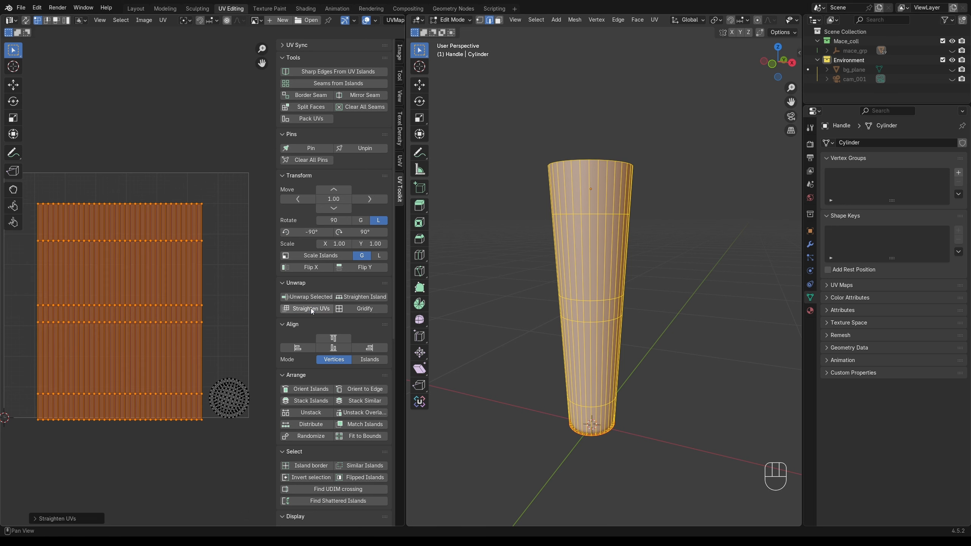
Move the straightened handle island so that it sits fully inside the UV square.
middle_drag(165, 345, 198, 329)
key(g)
click(172, 316)
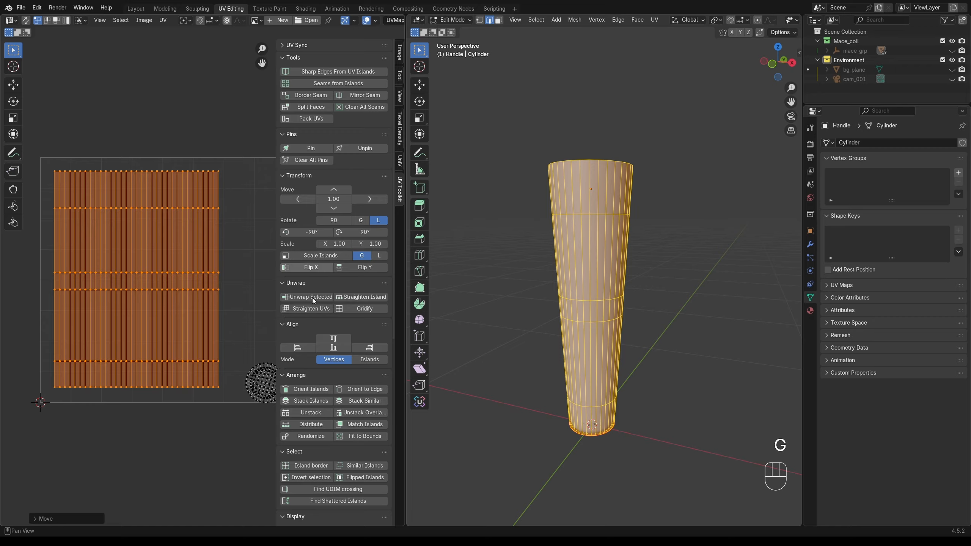
scroll(326, 394, down, 3)
scroll(327, 393, up, 4)
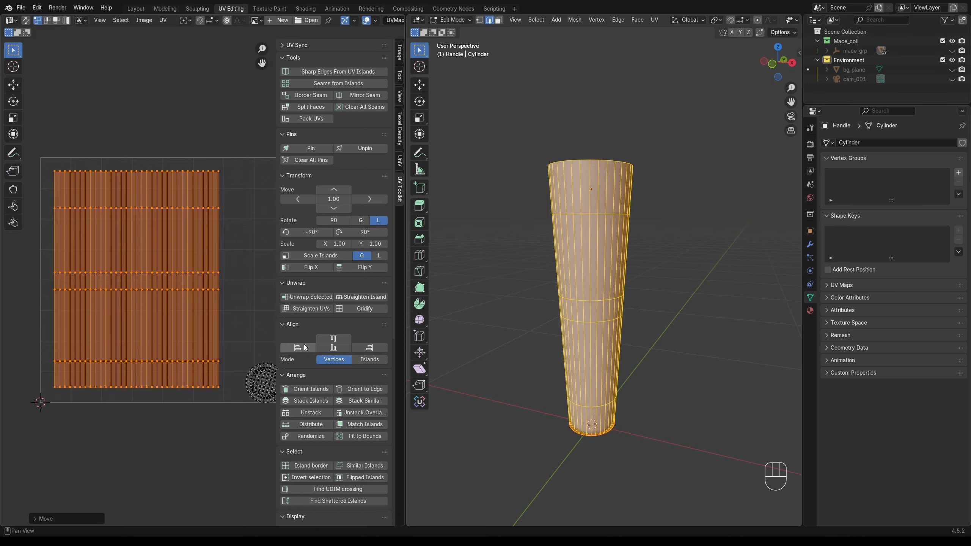
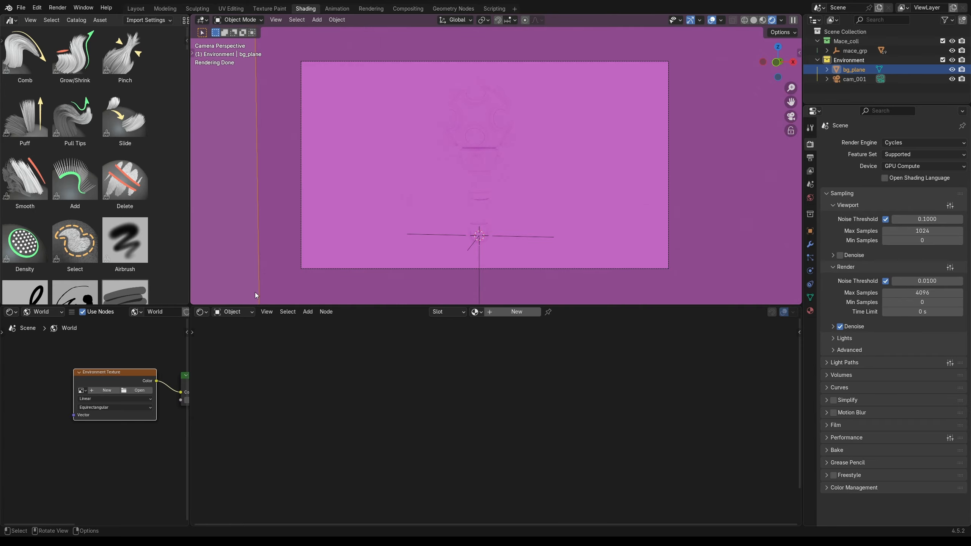
Assign the studio_small_05_4k.hdr image to the world's Environment Texture node.
scroll(76, 436, up, 2)
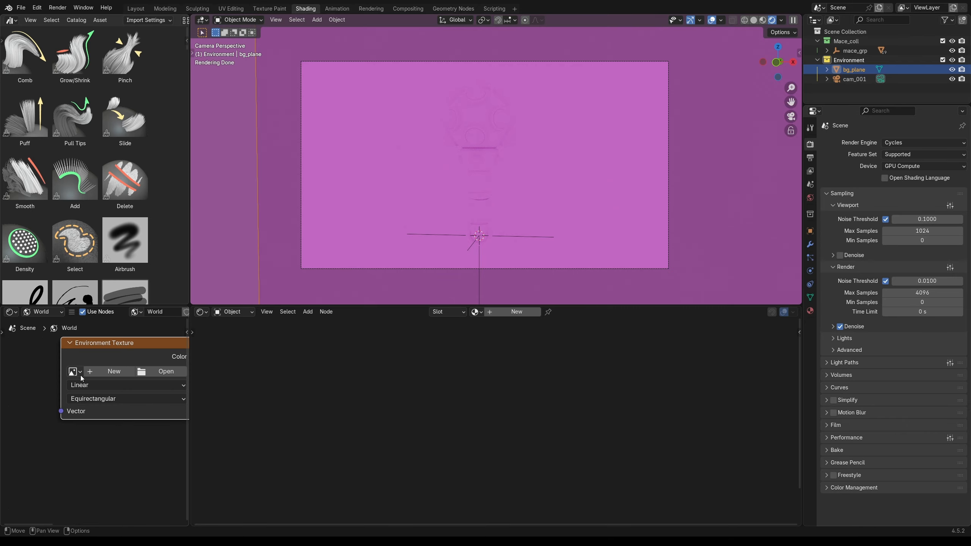
click(80, 373)
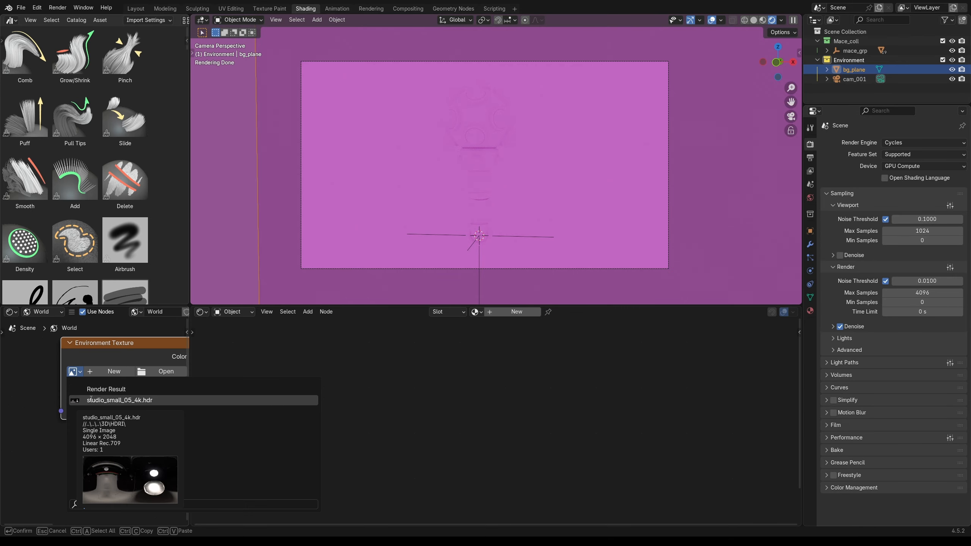
click(115, 400)
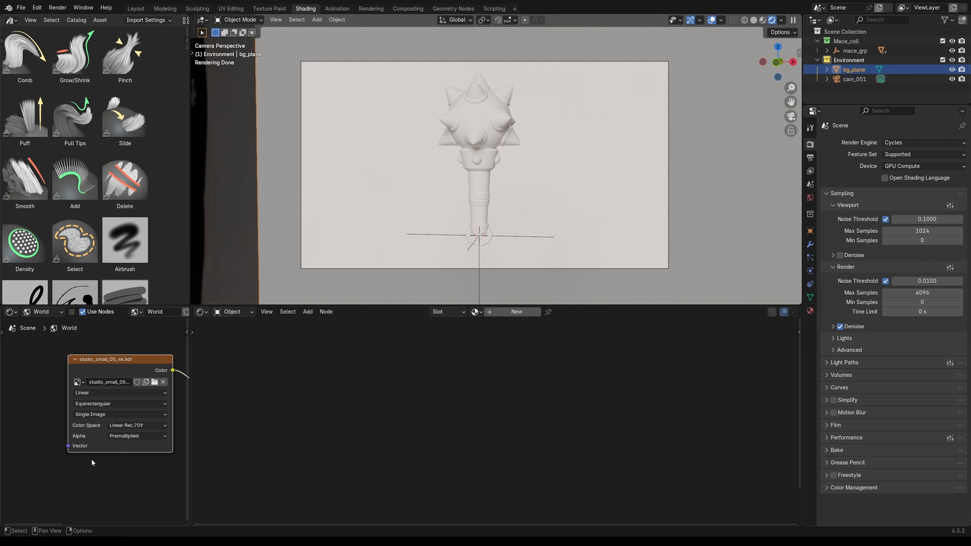
Add Texture Coordinate and Mapping nodes feeding the studio_small_05_4k.hdr environment texture.
scroll(94, 469, down, 1)
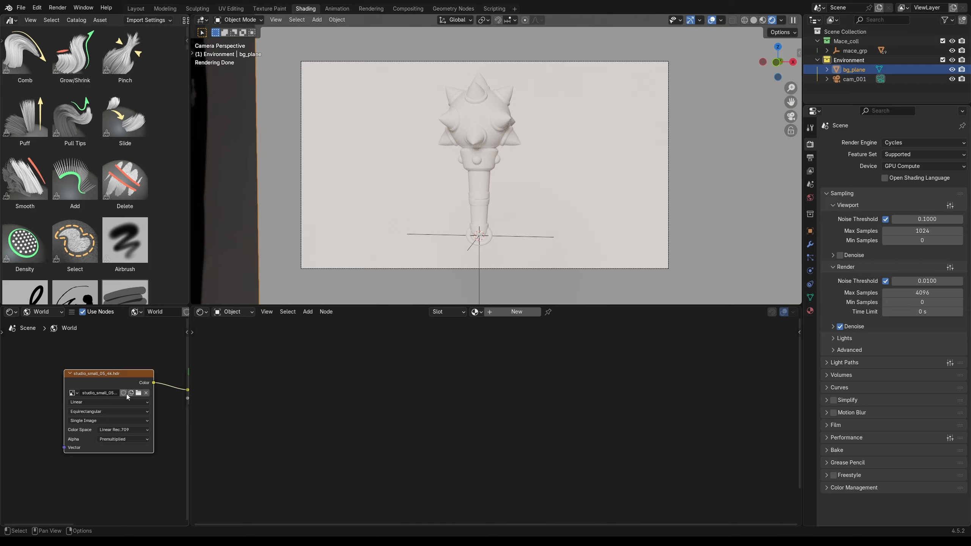
scroll(104, 363, down, 1)
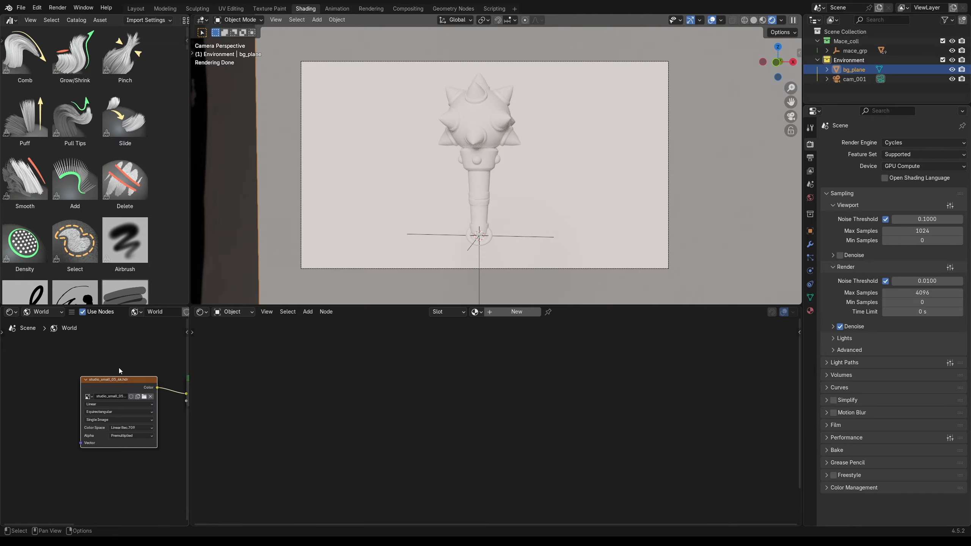
middle_drag(77, 375, 79, 374)
key(ctrl+t)
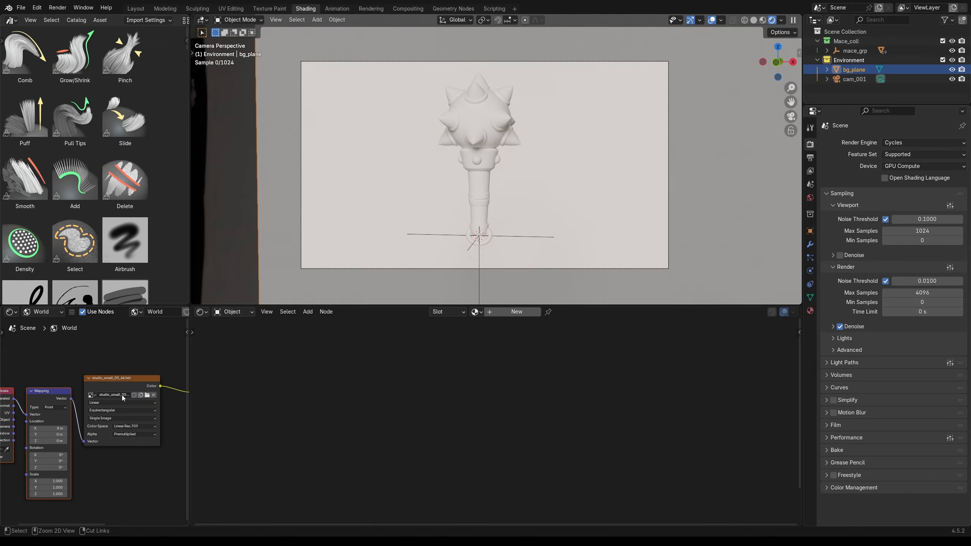
scroll(42, 382, up, 3)
middle_drag(33, 363, 63, 363)
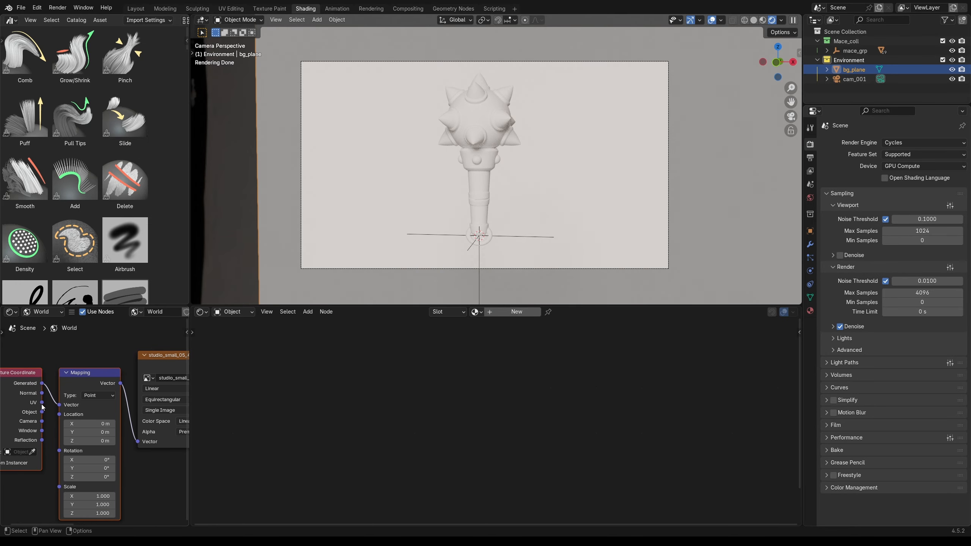
mouse_move(41, 402)
mouse_down()
mouse_move(59, 406)
mouse_move(53, 390)
mouse_move(59, 404)
mouse_up()
scroll(130, 376, up, 2)
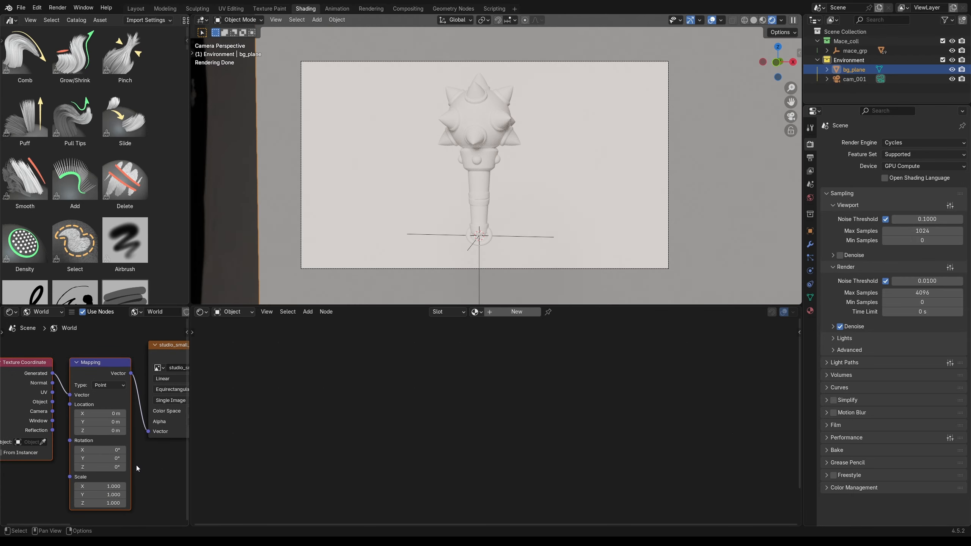
Rotate the environment lighting by setting the Mapping node's Z rotation to 16.6°.
scroll(105, 445, up, 1)
drag(79, 454, 93, 455)
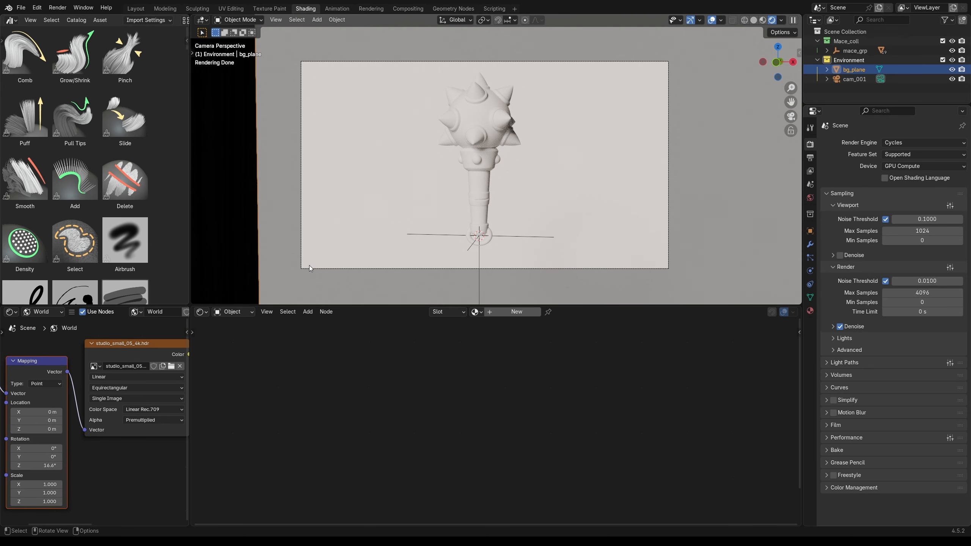
middle_drag(186, 438, 183, 446)
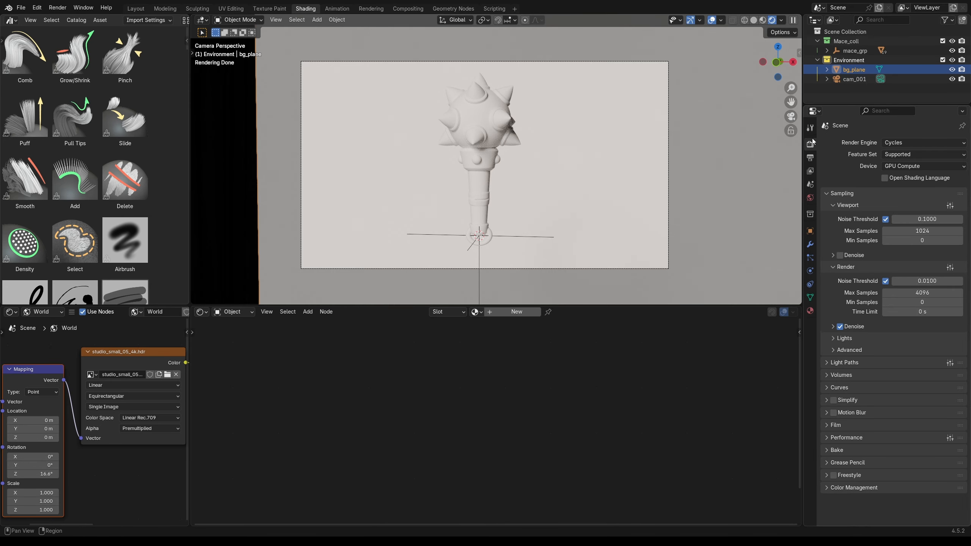
Enable Render Region in the scene's output format settings and inspect the option's context choices.
click(811, 158)
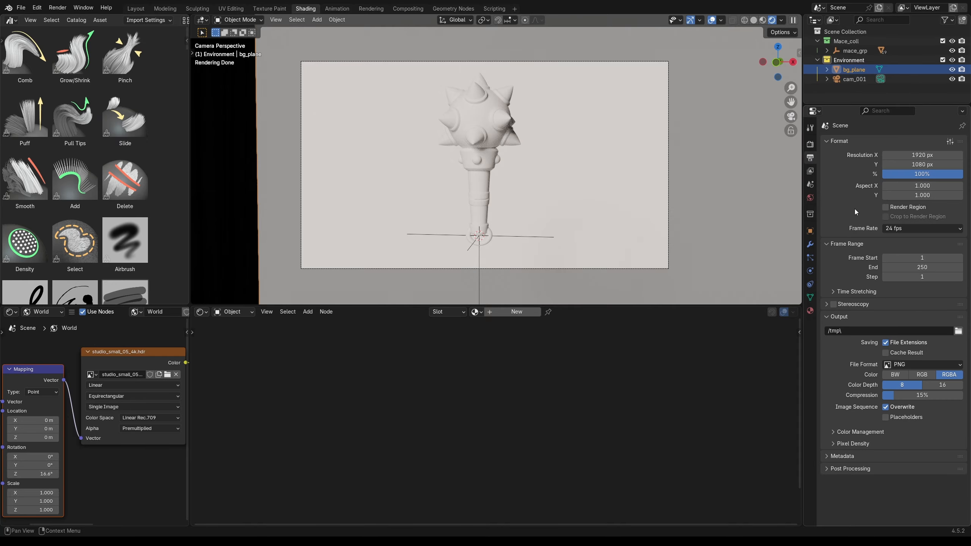
click(898, 210)
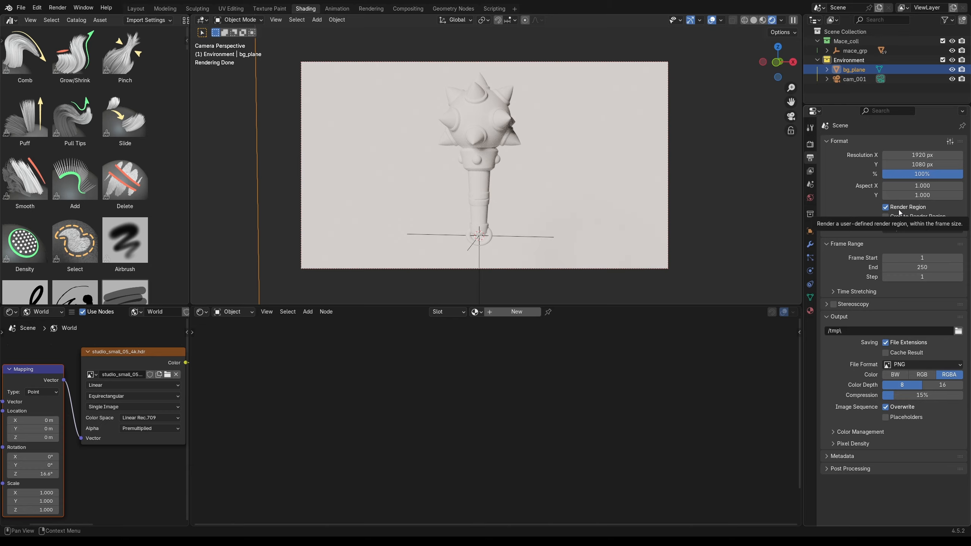
right_click(899, 209)
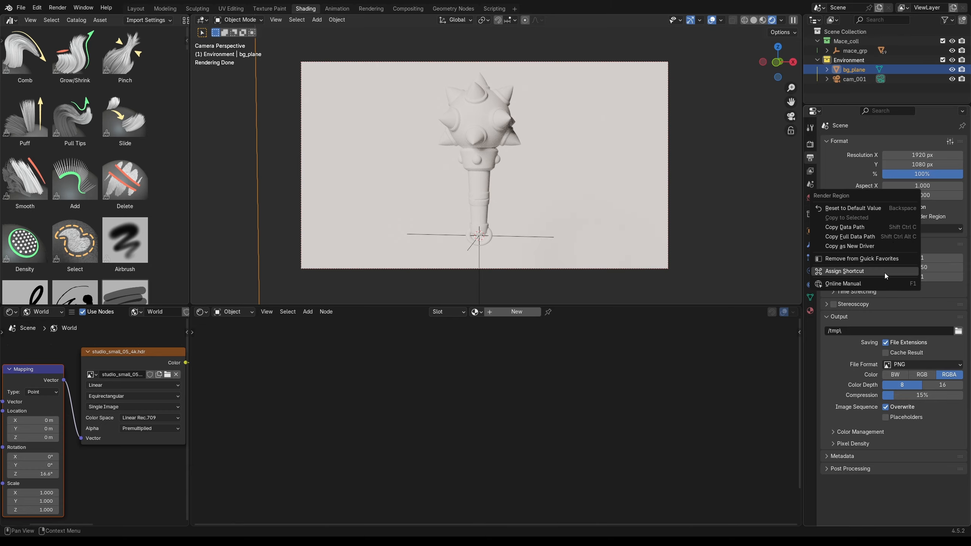
right_click(903, 208)
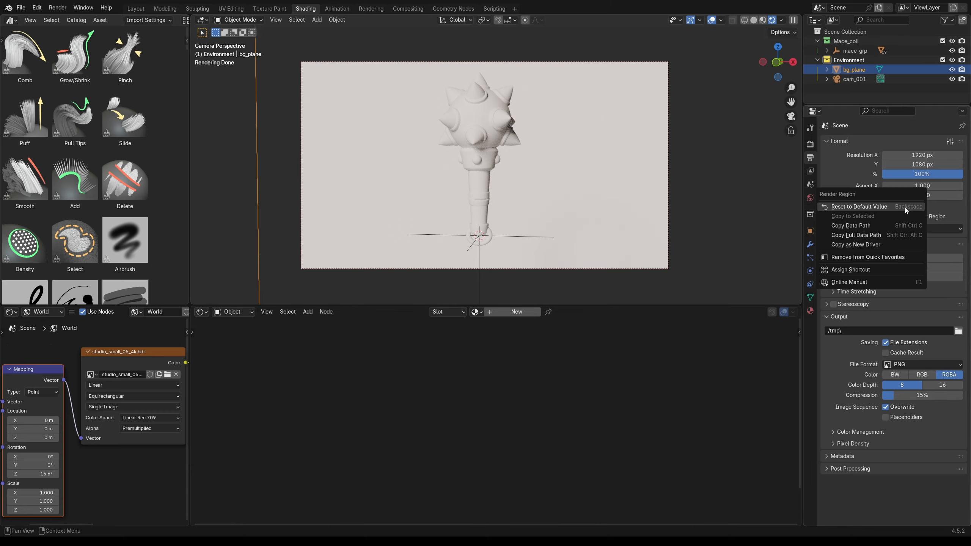
key(Escape)
Turn Render Region off and back on using Quick Favorites.
key(q)
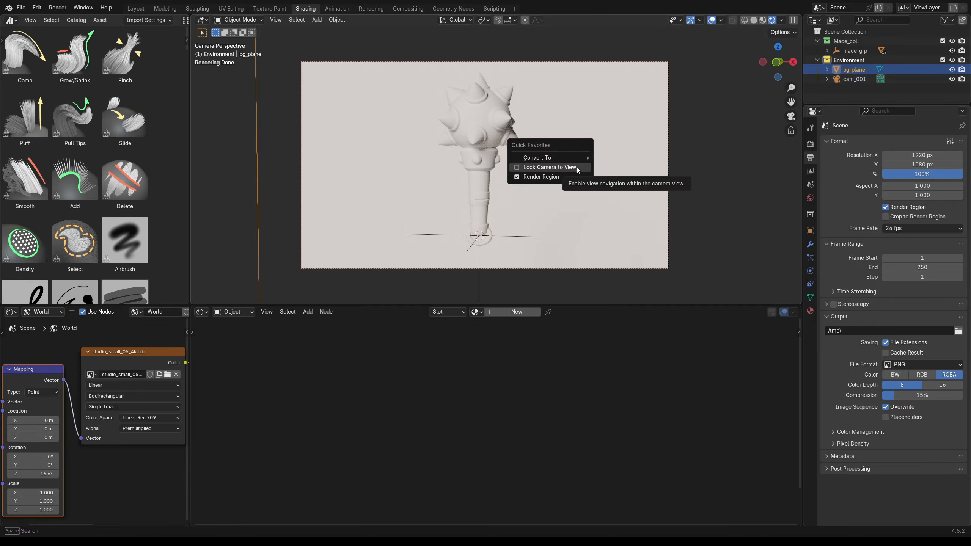
click(561, 178)
key(q)
click(560, 179)
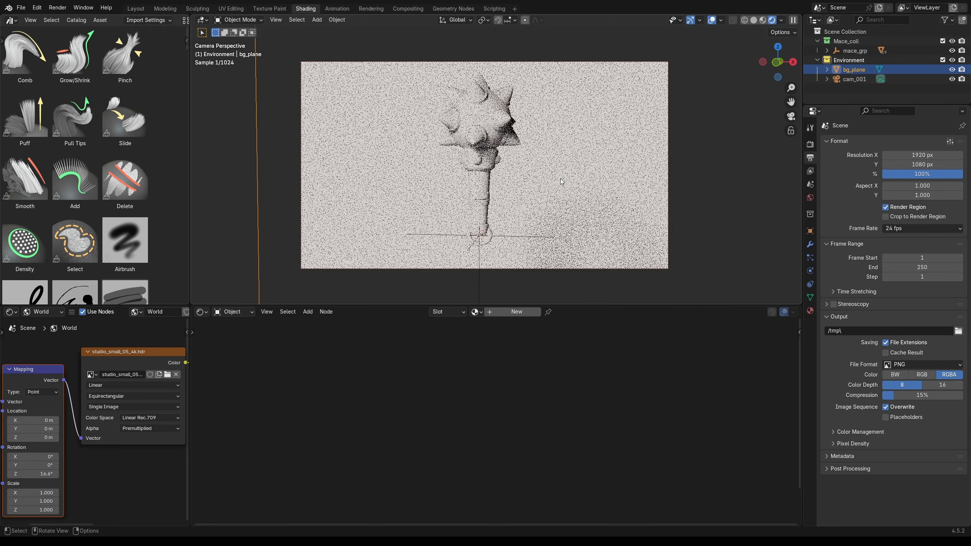
key(q)
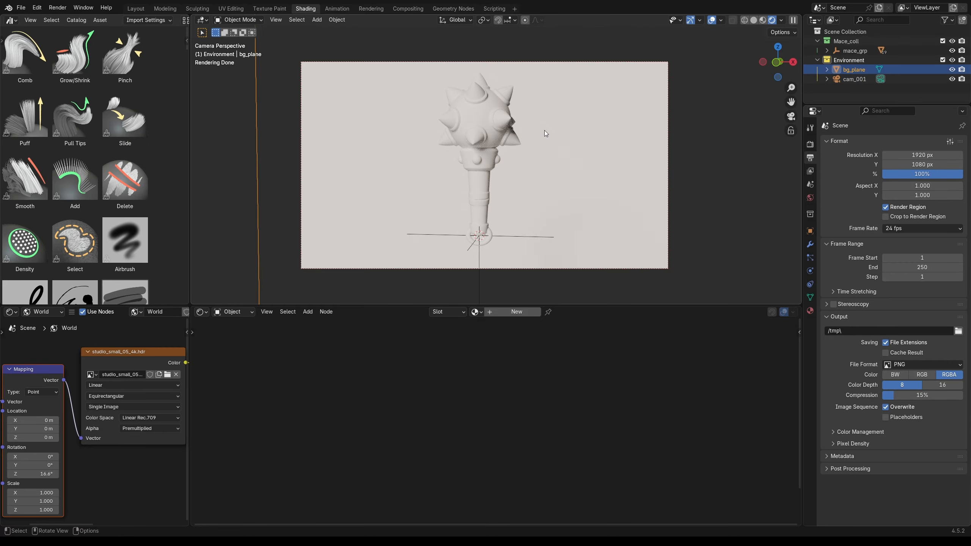
Expand mace_grp in an enlarged outliner to list all mace parts, and save the file.
click(827, 50)
drag(849, 104, 849, 323)
scroll(524, 230, up, 2)
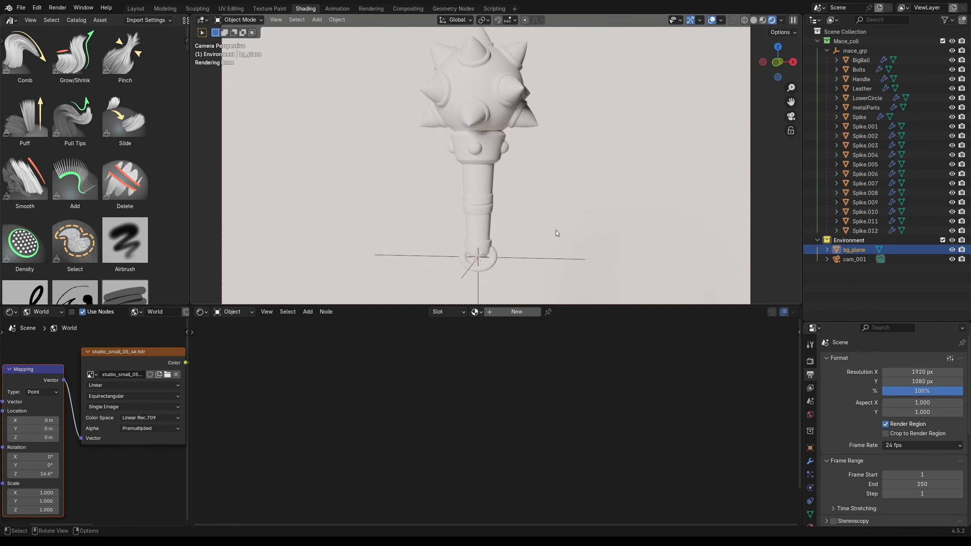
key(ctrl+s)
Create a new material on the LowerCircle ring and name it metalLight_mat.
click(493, 267)
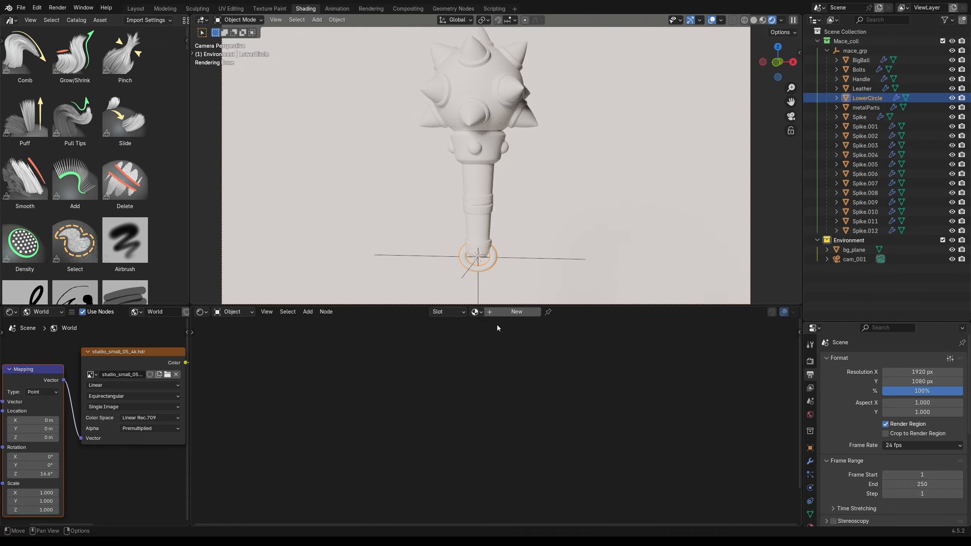
click(516, 313)
click(504, 312)
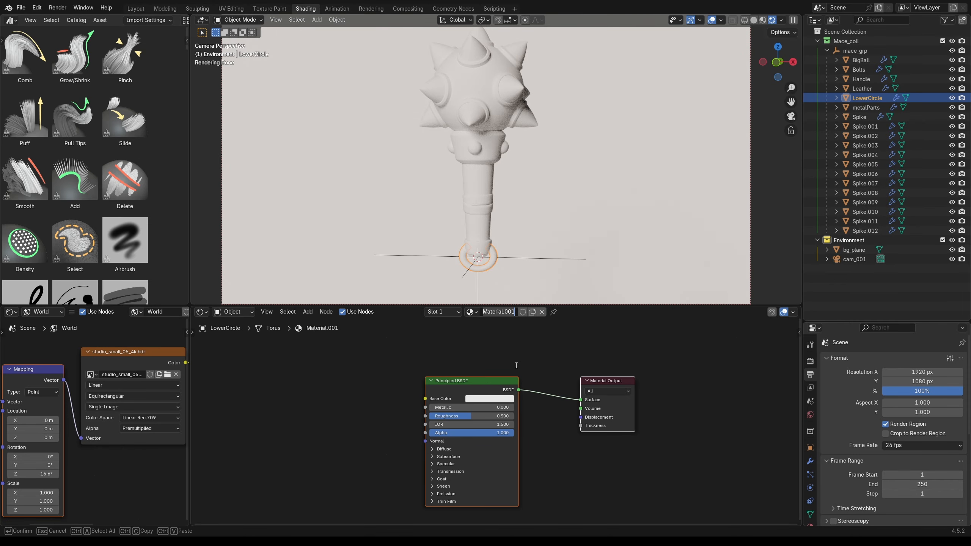
text(metal?light)
key(BackSpace)
key(BackSpace)
key(BackSpace)
key(BackSpace)
key(BackSpace)
key(BackSpace)
text(Light_mat)
key(Return)
Darken the base color of metalLight_mat to a gray with a value of about 0.17.
scroll(516, 368, up, 2)
click(491, 392)
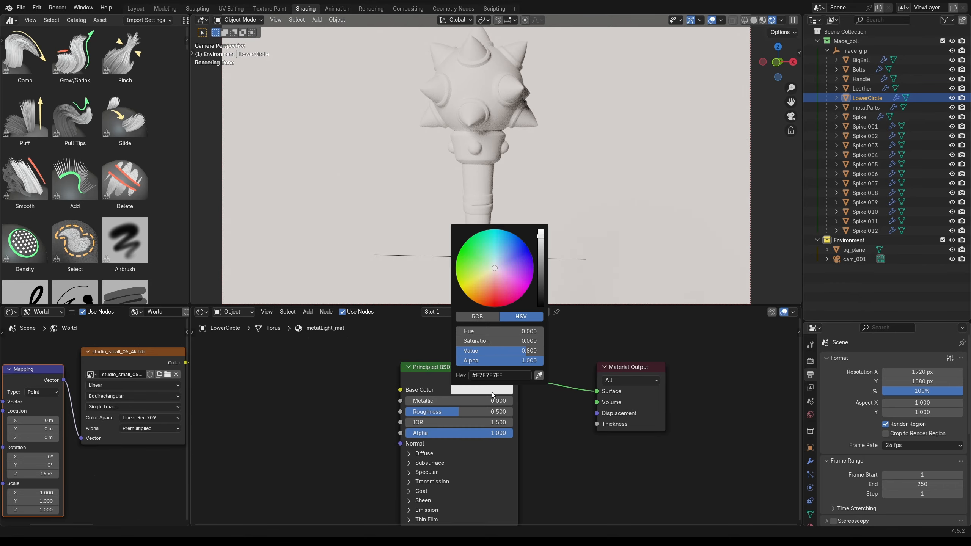
drag(499, 351, 443, 352)
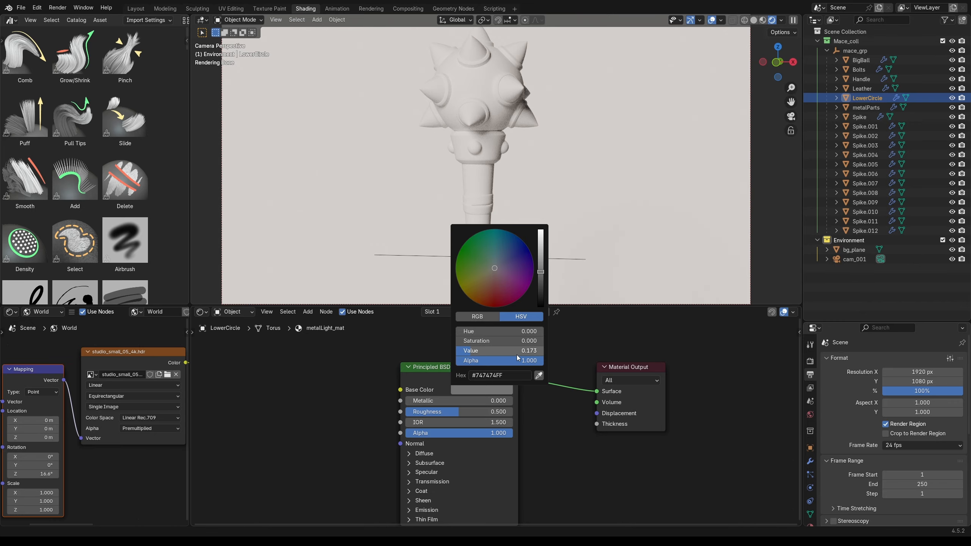
drag(516, 354, 514, 354)
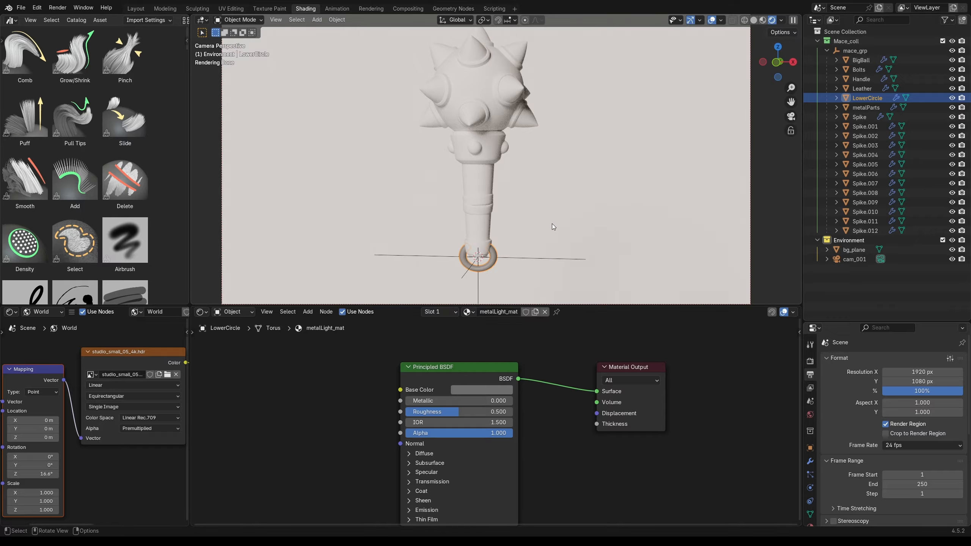
Adjust the metallic and roughness settings of metalLight_mat to give the LowerCircle ring a shiny metal look.
key(KP_Decimal)
scroll(560, 194, up, 2)
drag(461, 412, 482, 423)
scroll(619, 188, down, 5)
Assign the existing metalLight_mat material to the metalParts object.
click(555, 164)
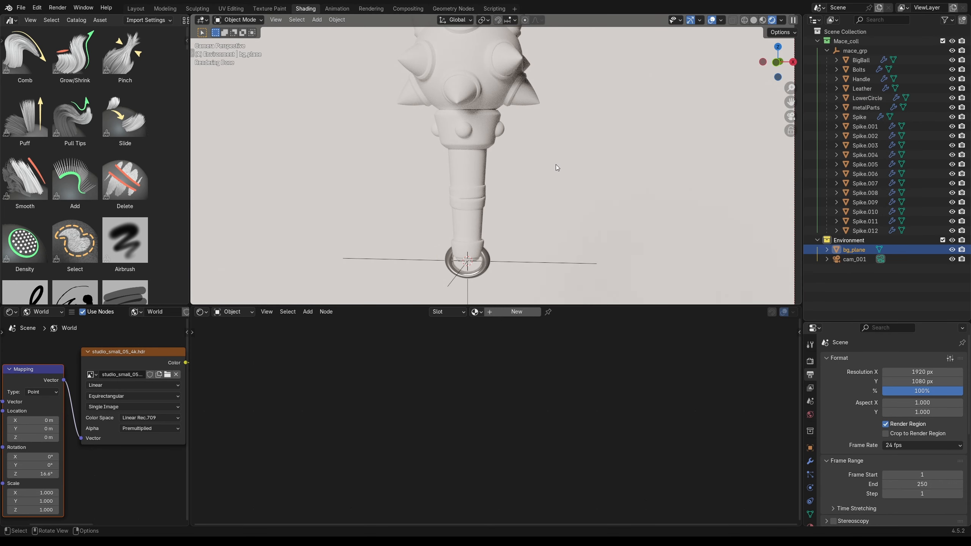
click(481, 135)
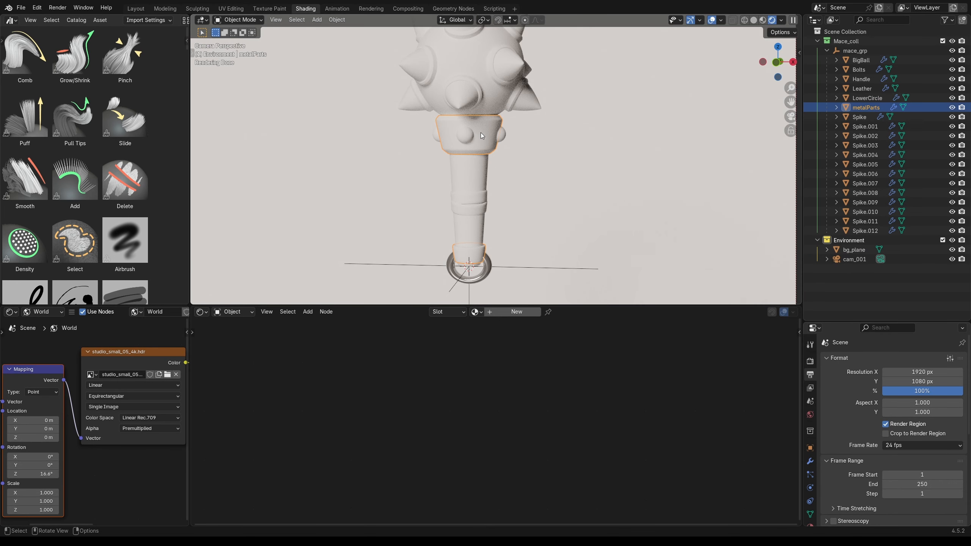
shift+middle_drag(515, 140, 547, 158)
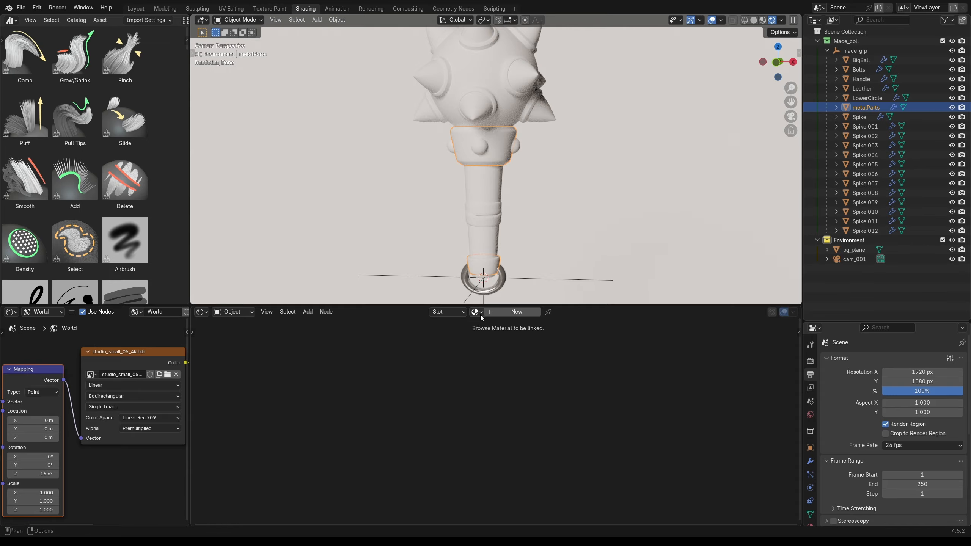
click(480, 315)
click(488, 336)
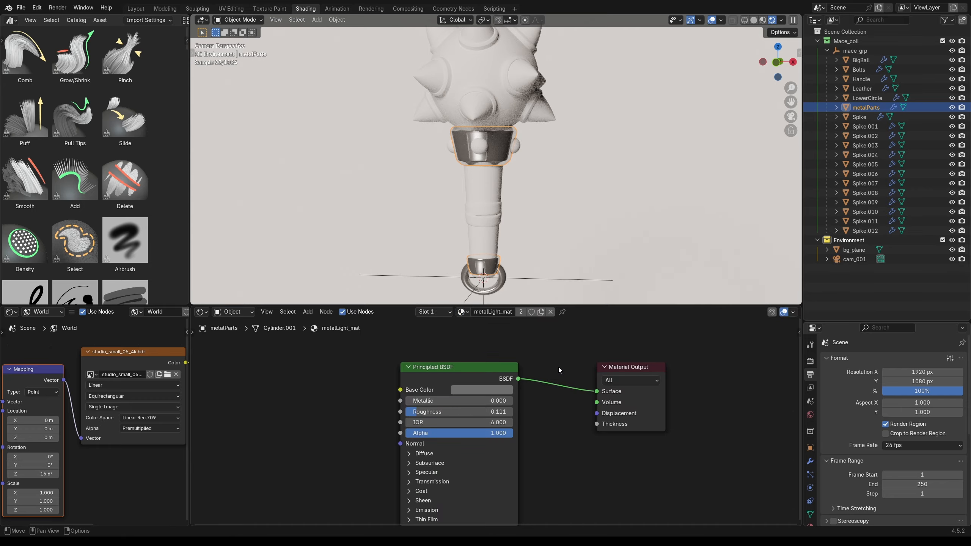
Create a new material on the background plane bg_plane and name it bg_mat.
click(544, 194)
scroll(609, 218, down, 2)
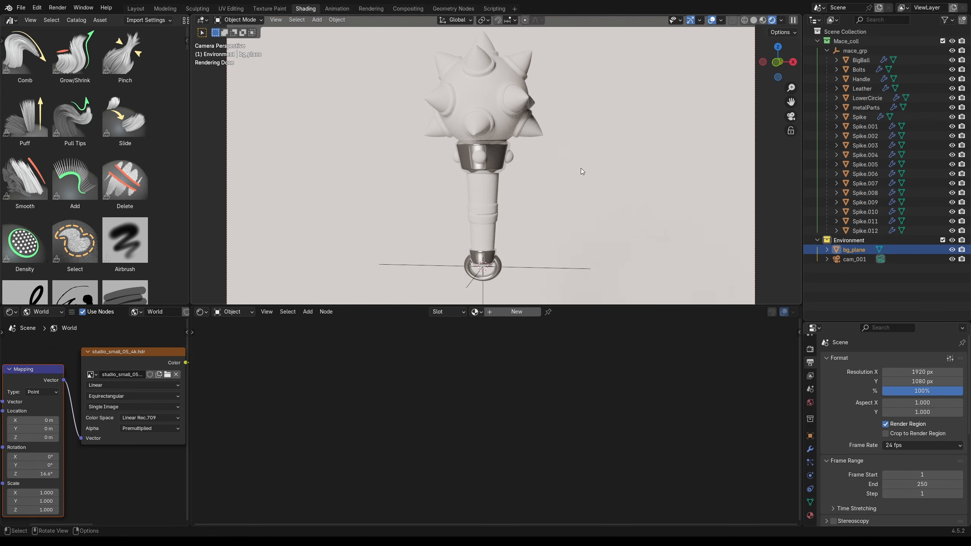
scroll(506, 174, up, 4)
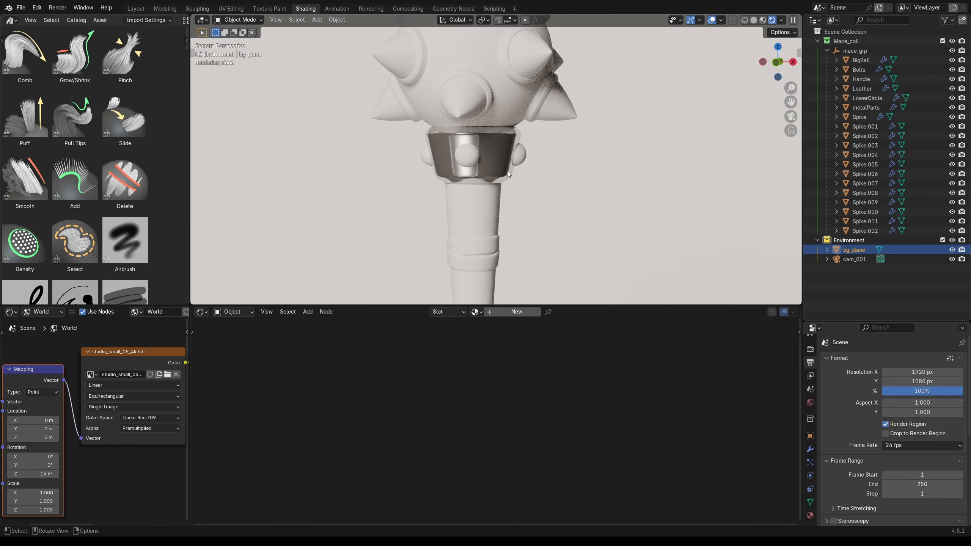
scroll(511, 154, down, 5)
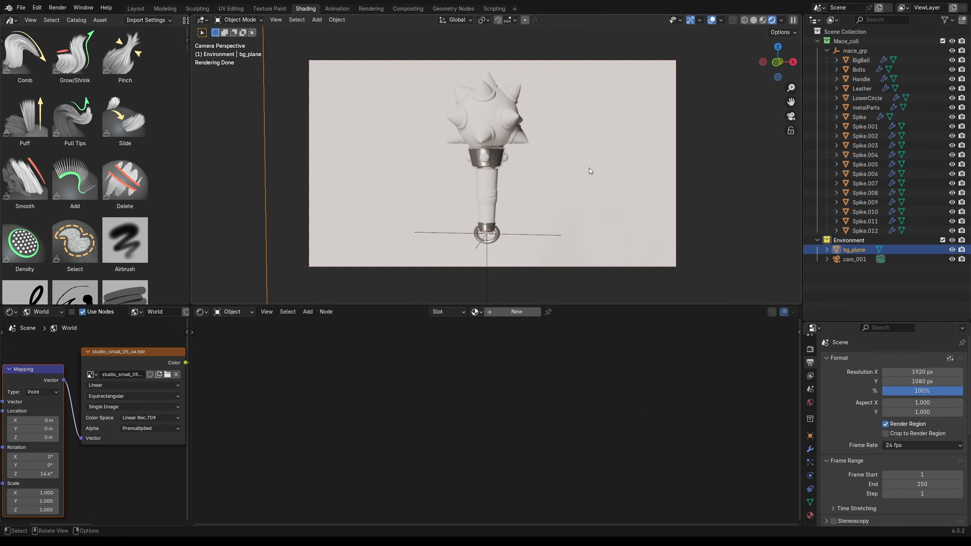
scroll(588, 222, up, 2)
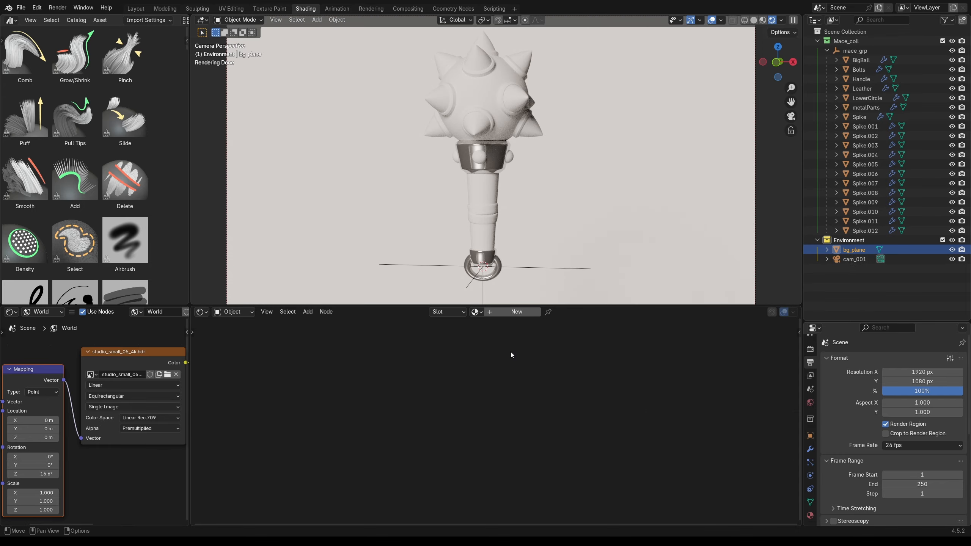
click(509, 313)
double_click(505, 312)
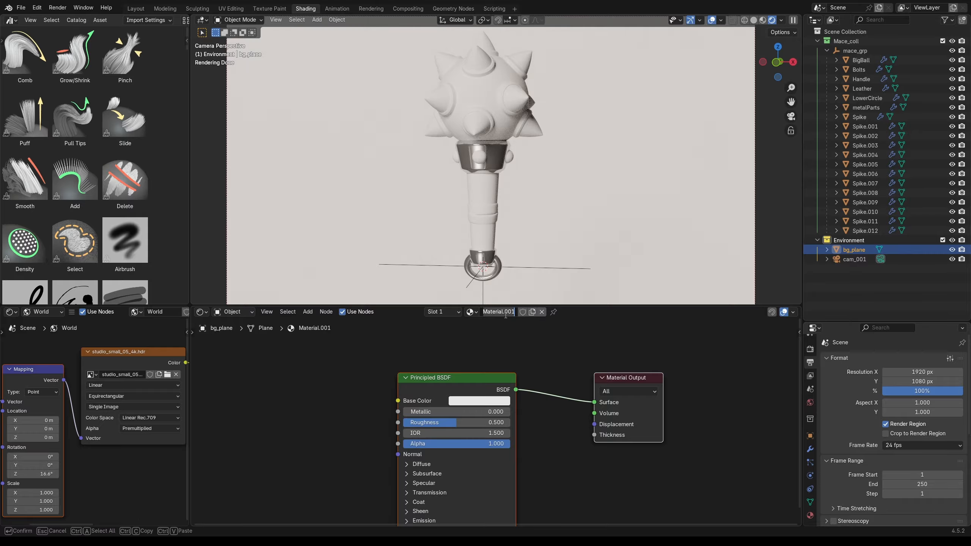
text(bg?)
key(BackSpace)
text(_mat)
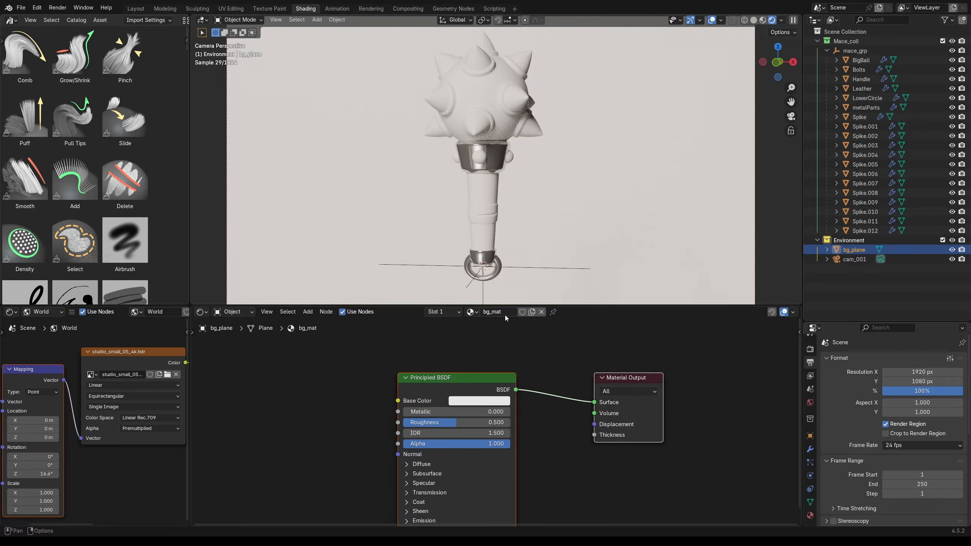
key(Return)
Darken the base color of bg_mat to a near-black with an HSV value of 0.01.
click(474, 403)
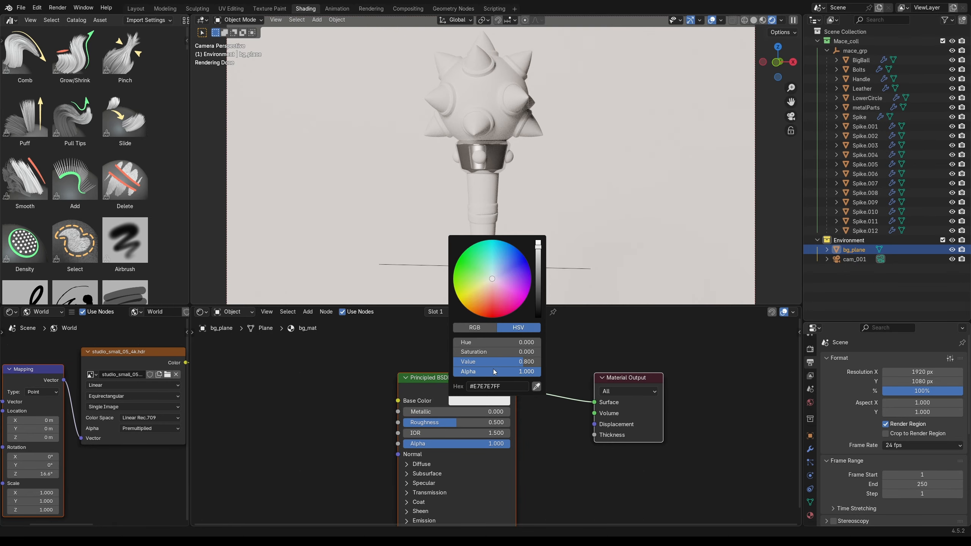
drag(493, 362, 458, 364)
click(457, 364)
text(0.01)
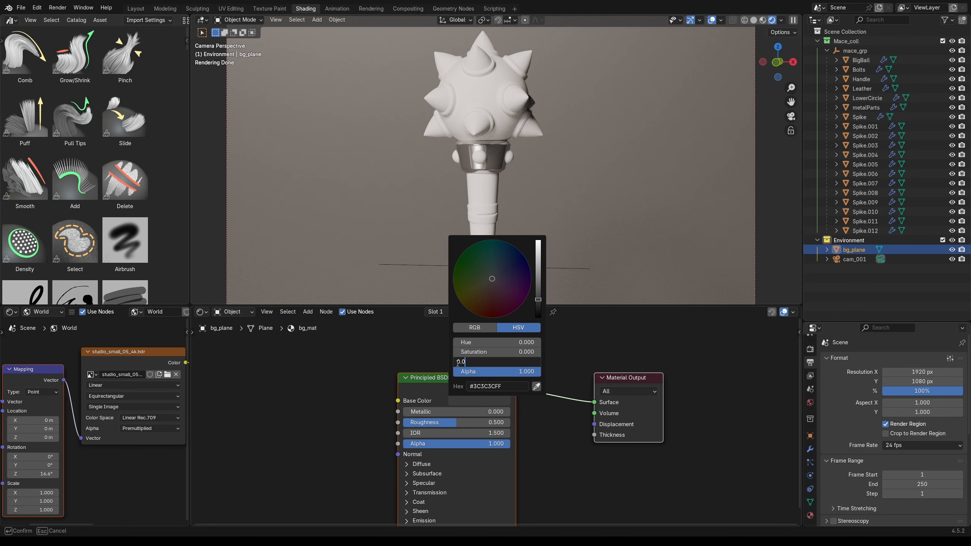
key(Return)
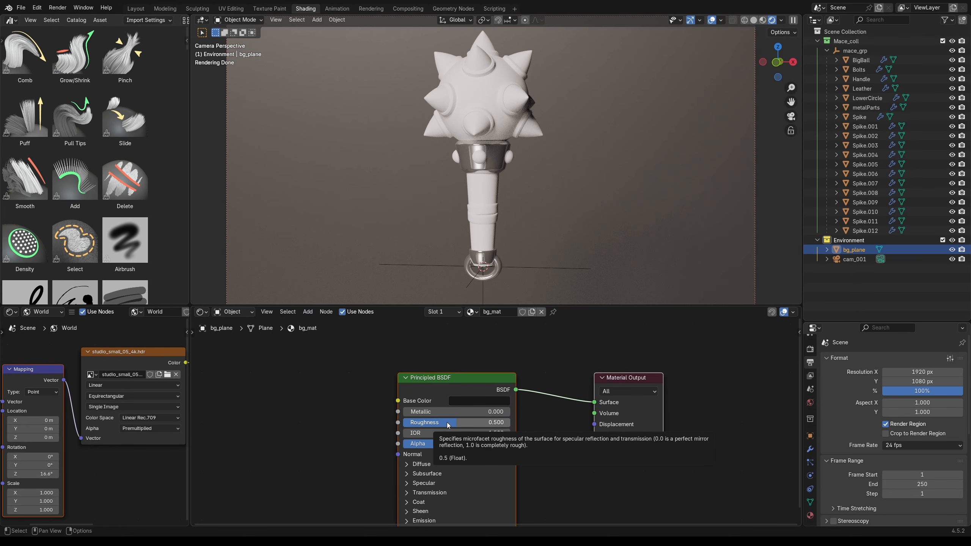
Set the roughness of bg_mat to 1.000 and its IOR to 1.400 for a matte backdrop.
drag(448, 423, 510, 424)
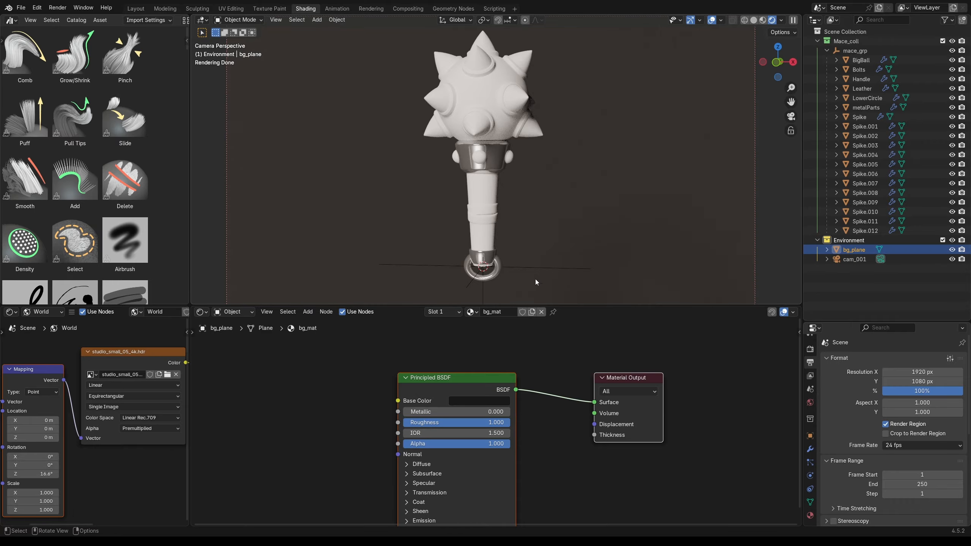
scroll(535, 279, down, 1)
scroll(522, 238, up, 1)
drag(458, 433, 445, 433)
scroll(535, 181, up, 6)
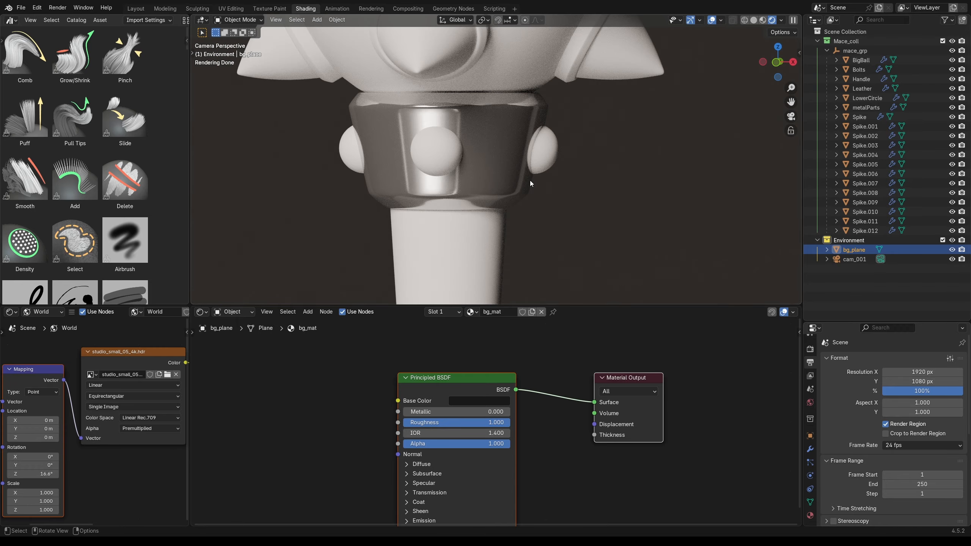
scroll(530, 183, down, 6)
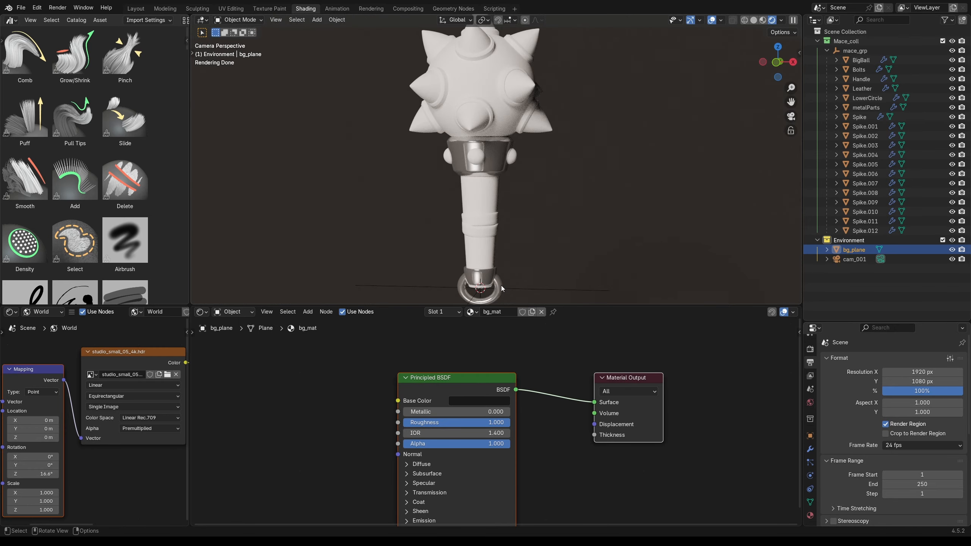
Select the metalParts object and raise the roughness of metalLight_mat to about 0.318.
click(499, 284)
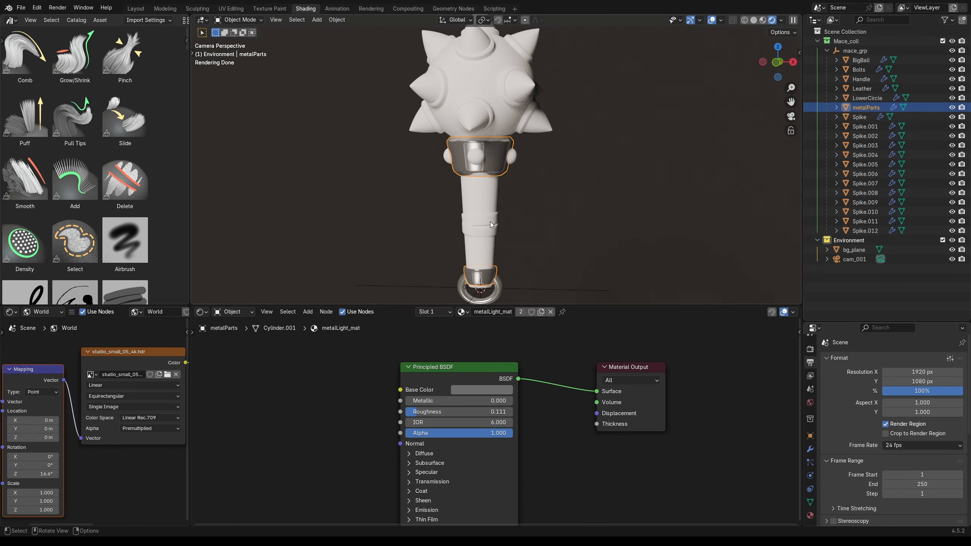
scroll(480, 197, up, 3)
scroll(481, 244, down, 3)
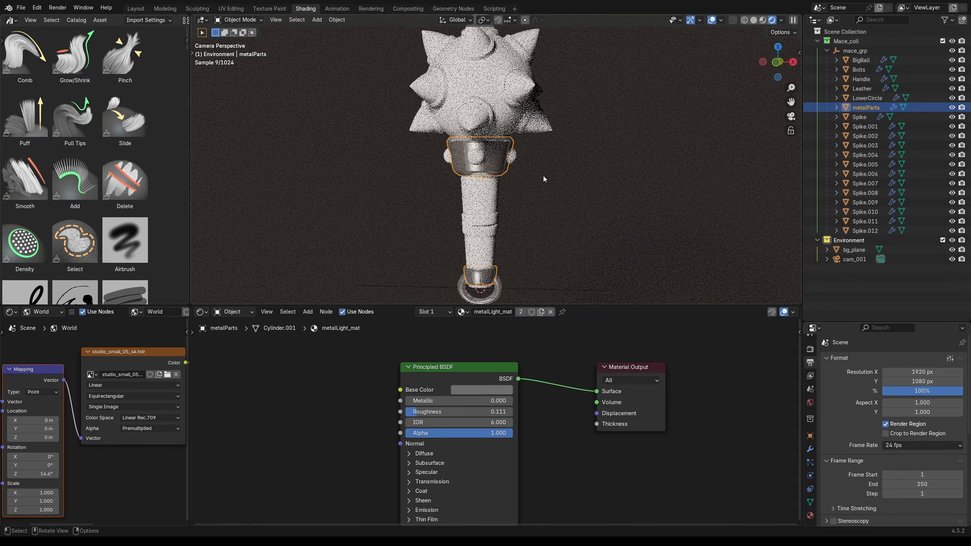
scroll(504, 207, up, 3)
click(487, 171)
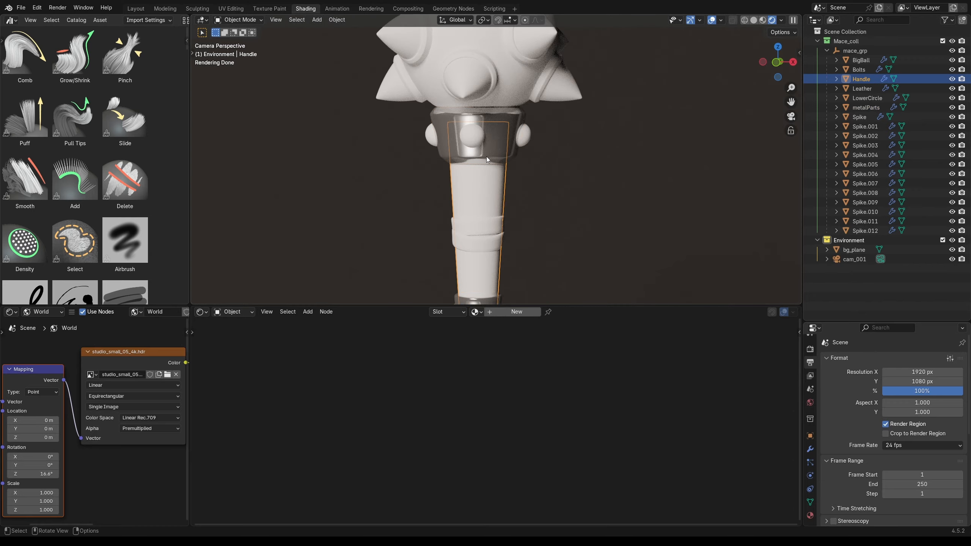
click(486, 155)
scroll(458, 268, up, 3)
drag(411, 410, 438, 410)
drag(438, 410, 438, 410)
click(576, 132)
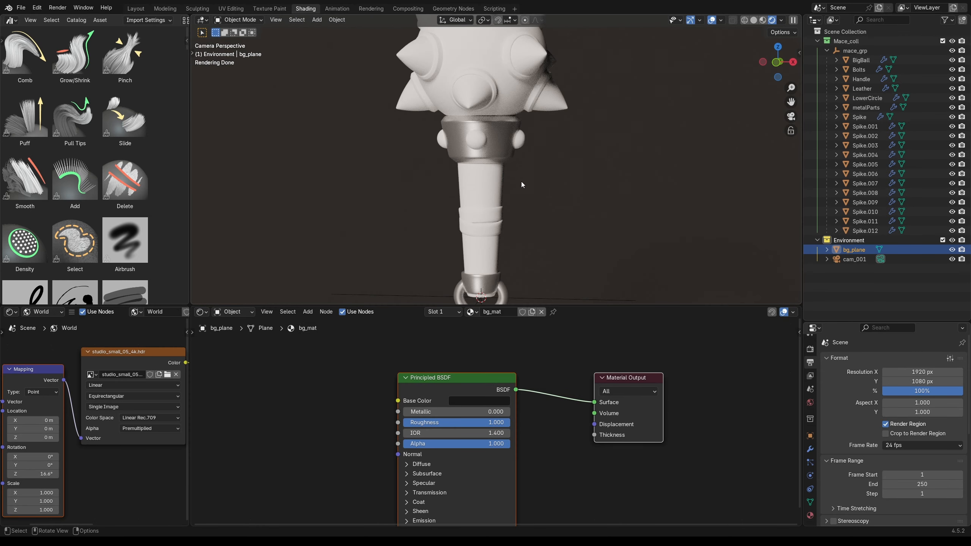
scroll(528, 188, down, 3)
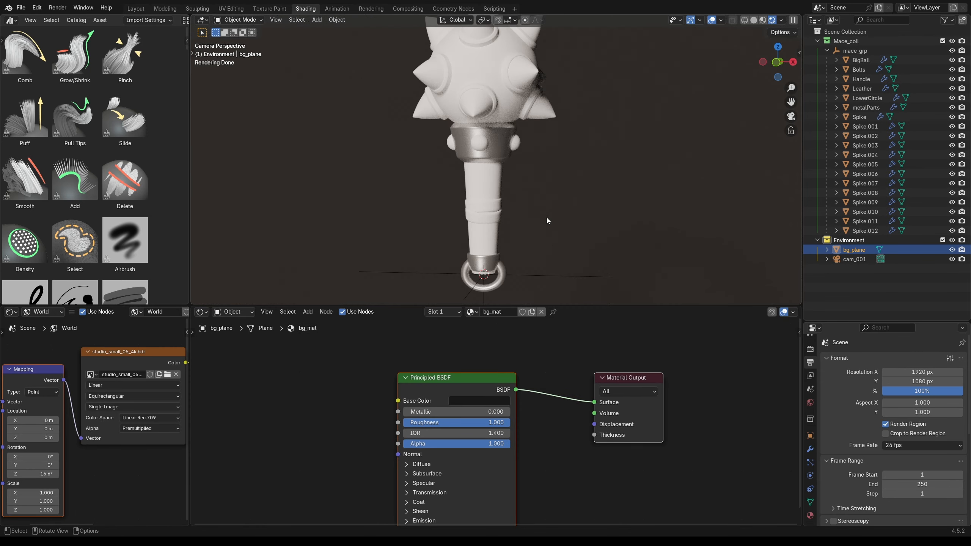
Assign metalLight_mat to the Spike object on top of the mace head.
shift+middle_drag(530, 92, 528, 191)
scroll(528, 198, up, 5)
click(496, 143)
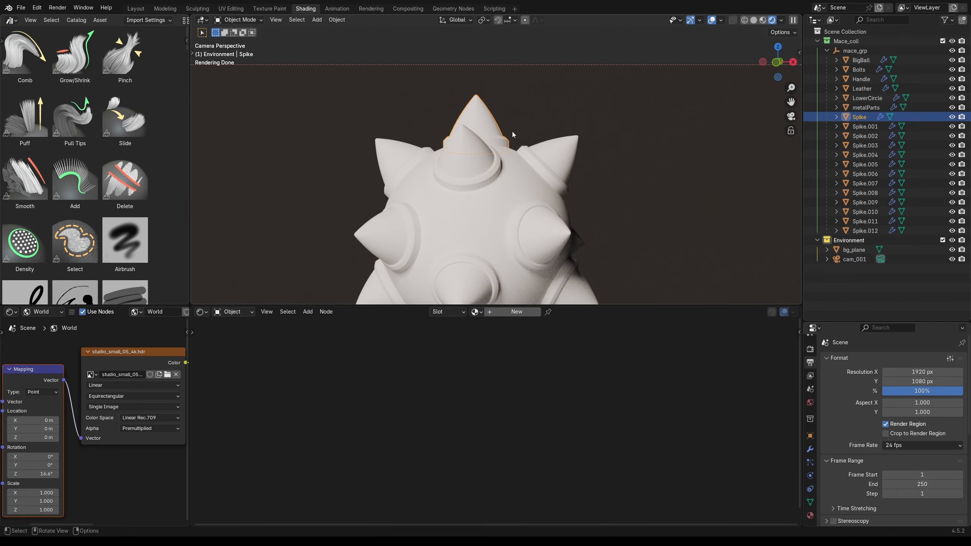
shift+middle_drag(612, 175, 596, 214)
scroll(614, 194, up, 3)
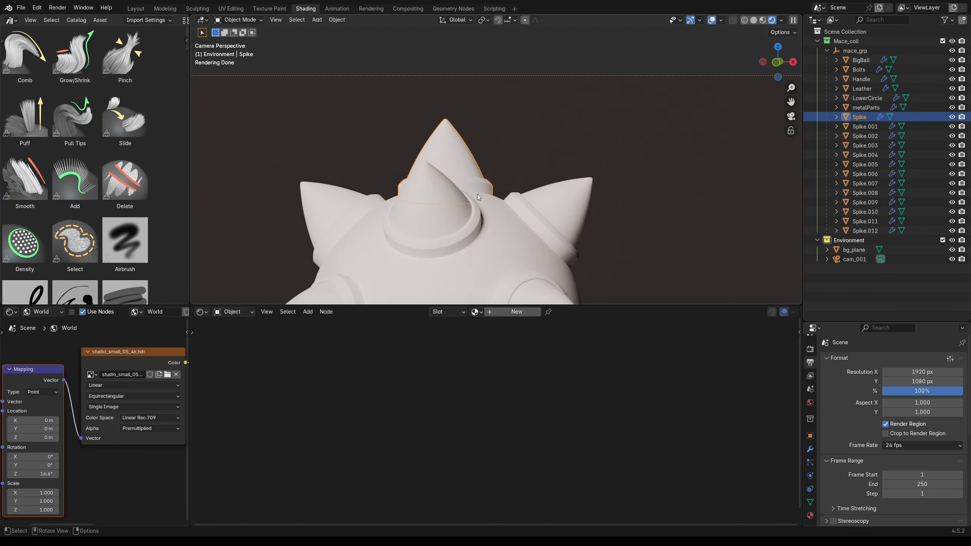
scroll(478, 197, up, 3)
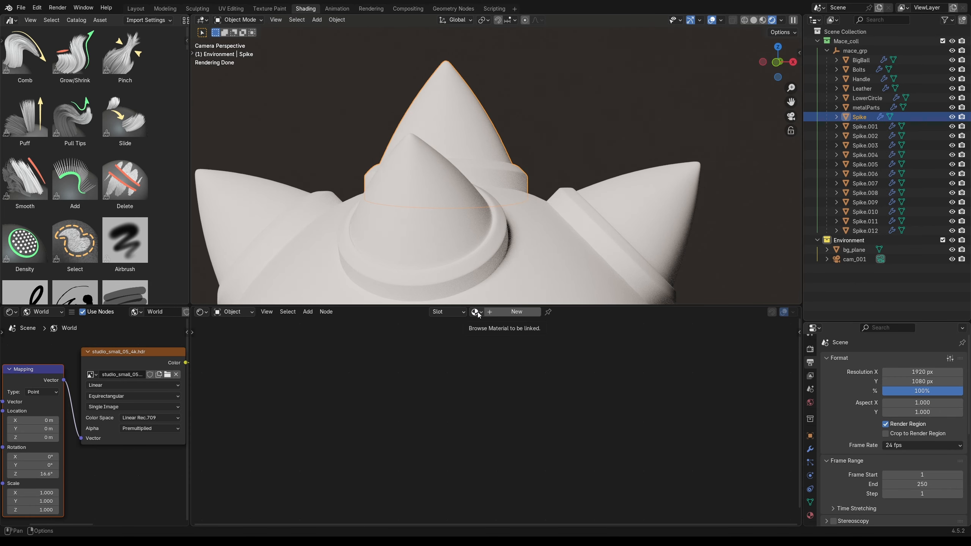
click(477, 312)
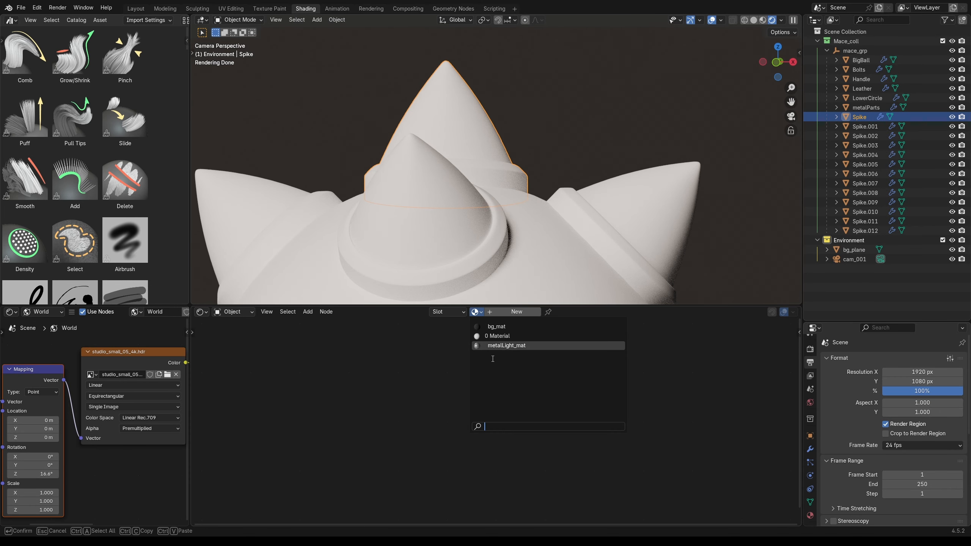
click(497, 345)
Add a second material slot to the Spike object and create a new material named metalBlack_mat in it.
scroll(516, 223, down, 3)
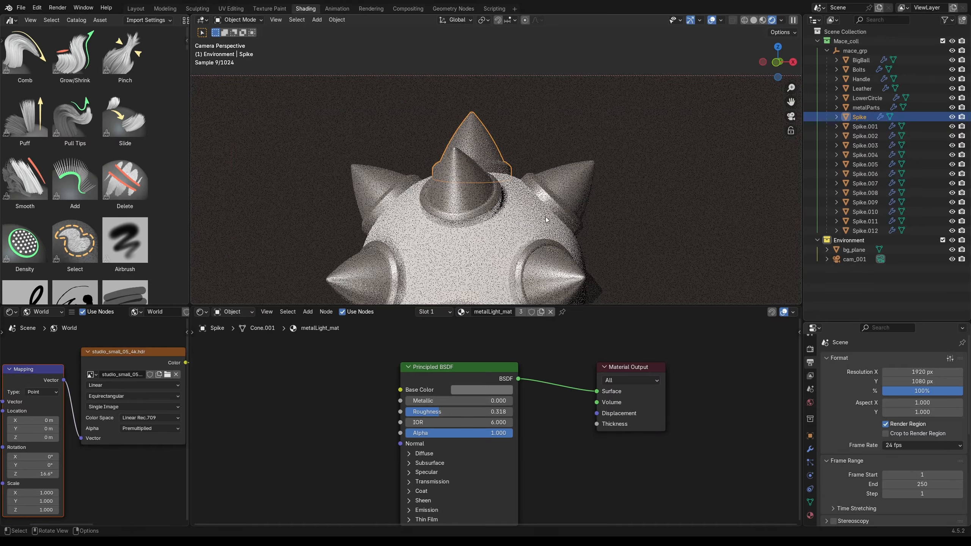
scroll(535, 214, up, 3)
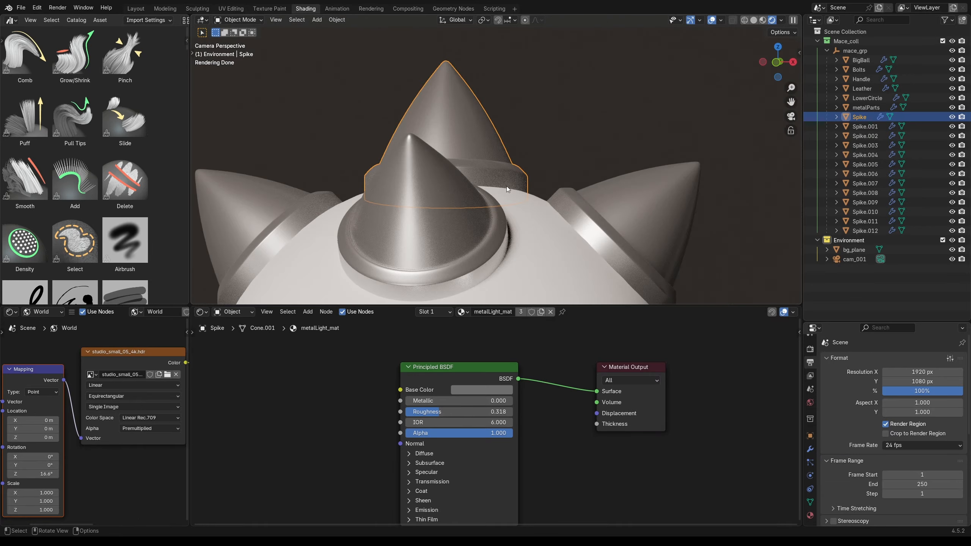
scroll(499, 180, up, 2)
scroll(514, 186, up, 2)
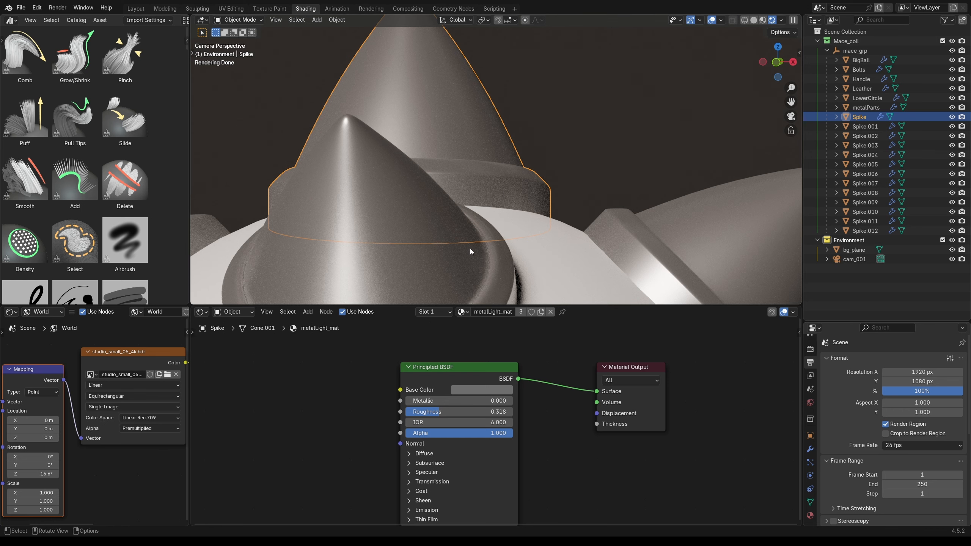
click(444, 313)
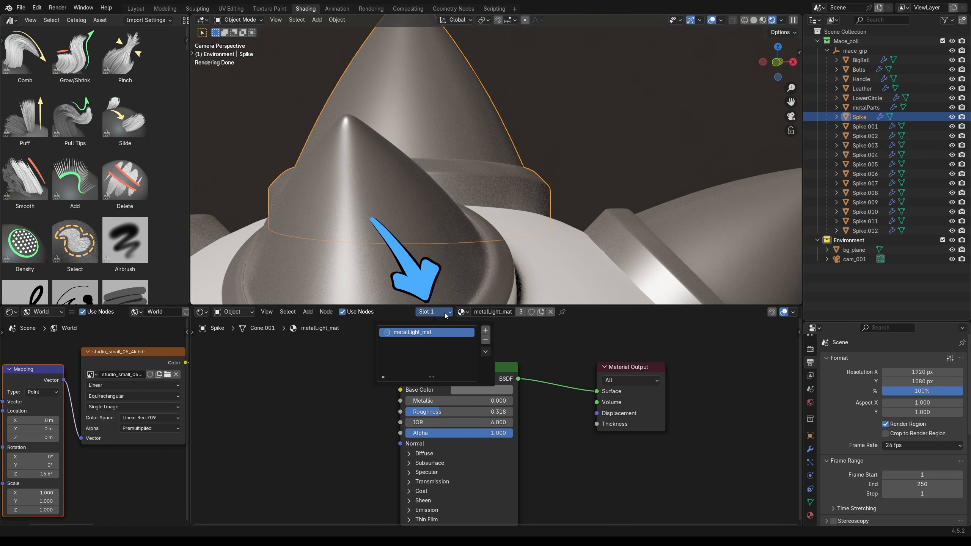
click(486, 331)
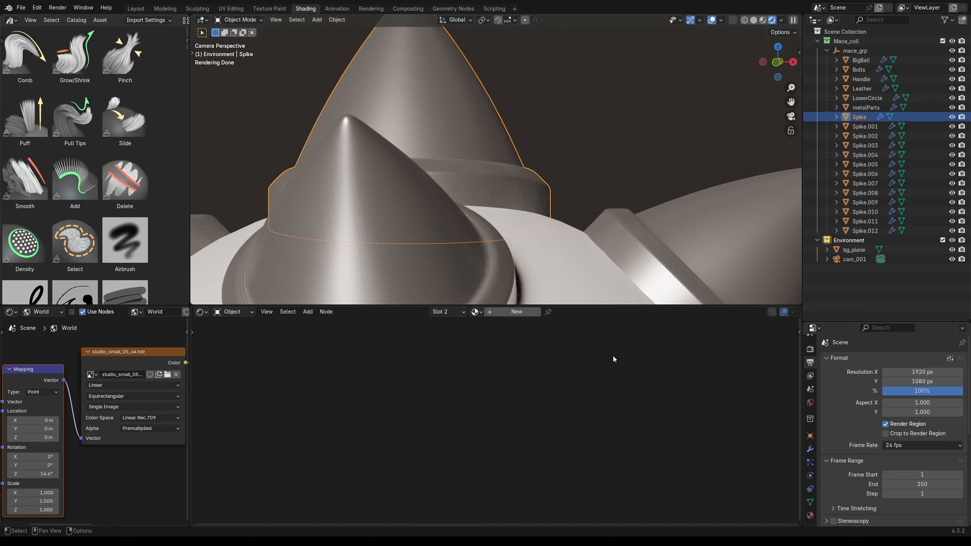
click(456, 312)
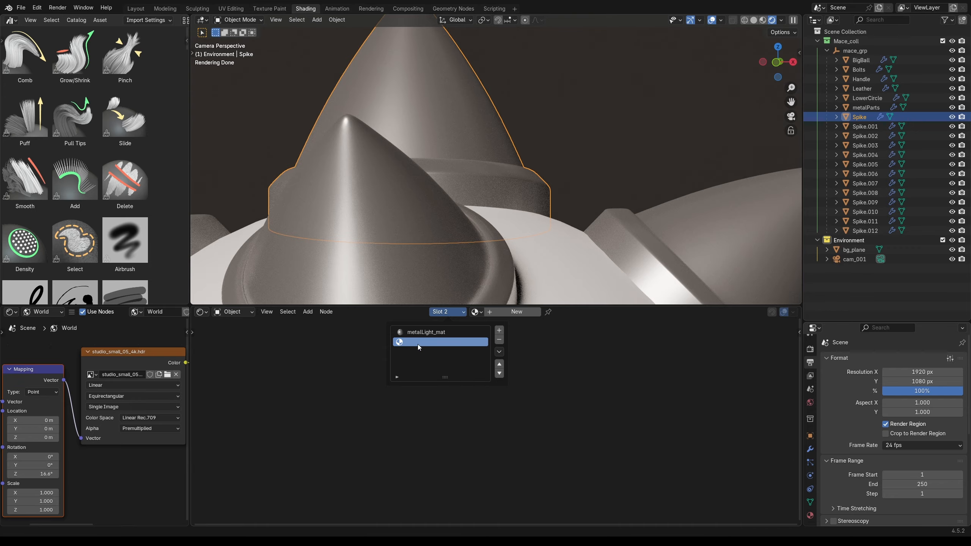
click(508, 314)
double_click(506, 312)
text(m)
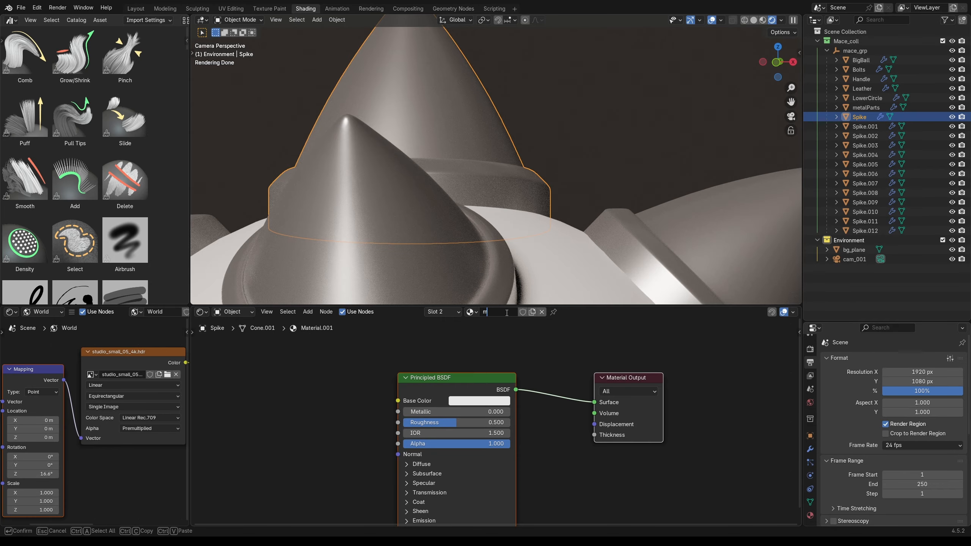
text(etalBlack_mat)
key(Return)
scroll(505, 225, down, 3)
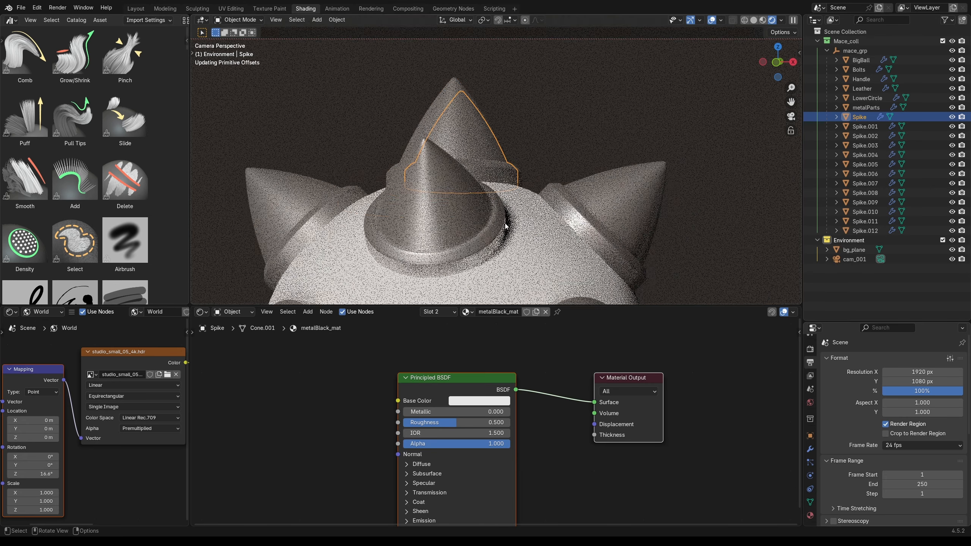
scroll(505, 225, up, 3)
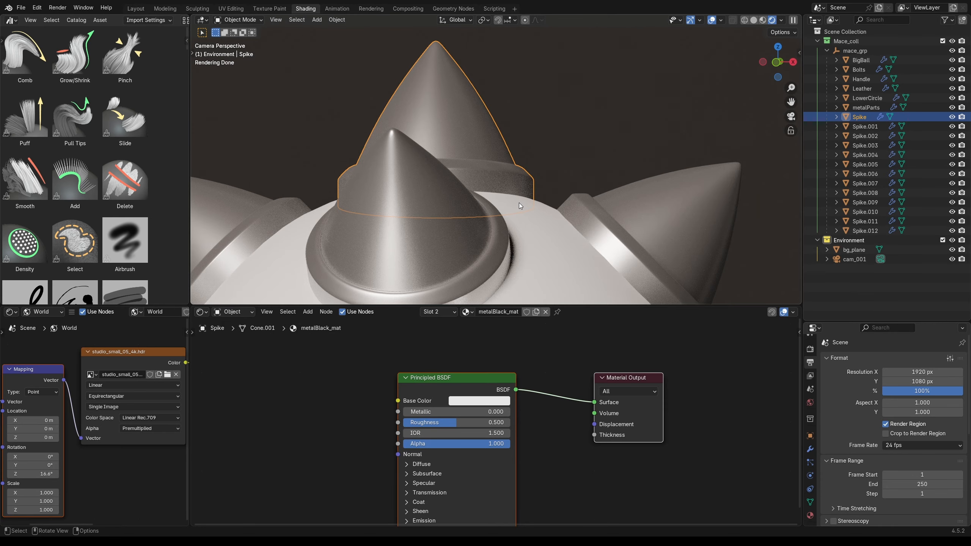
scroll(518, 202, up, 2)
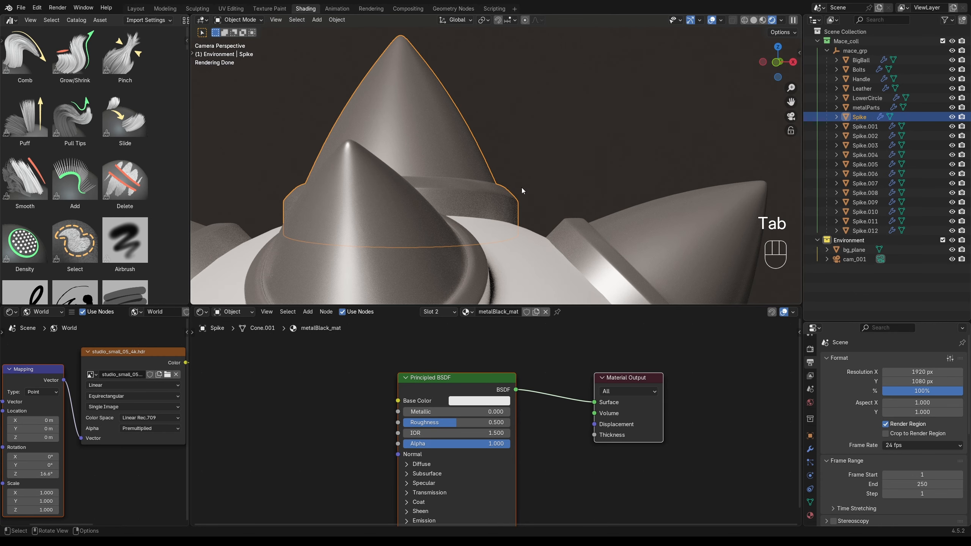
Assign metalBlack_mat to the linked faces of the ring at the Spike object's base, leaving the cone on its first material.
key(Tab)
scroll(512, 216, up, 1)
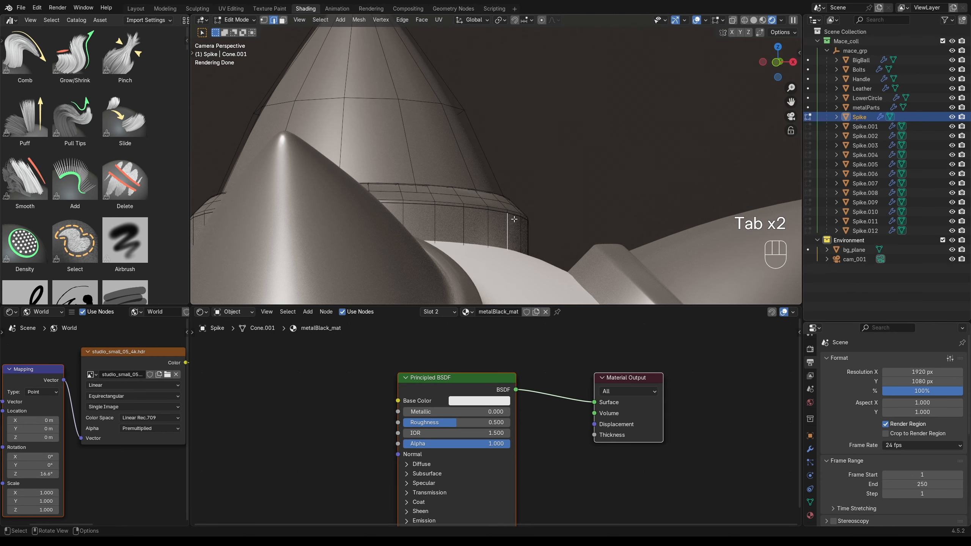
key(ctrl+l)
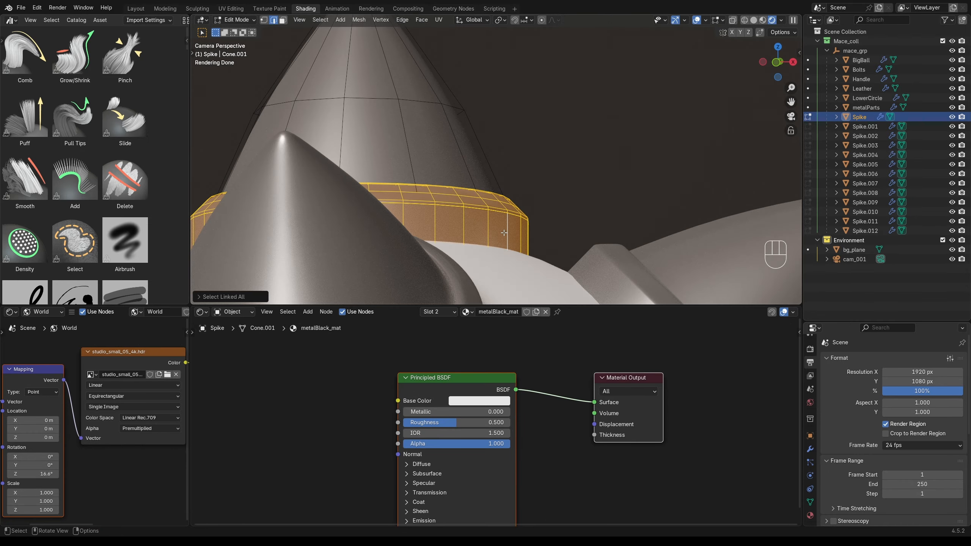
click(445, 311)
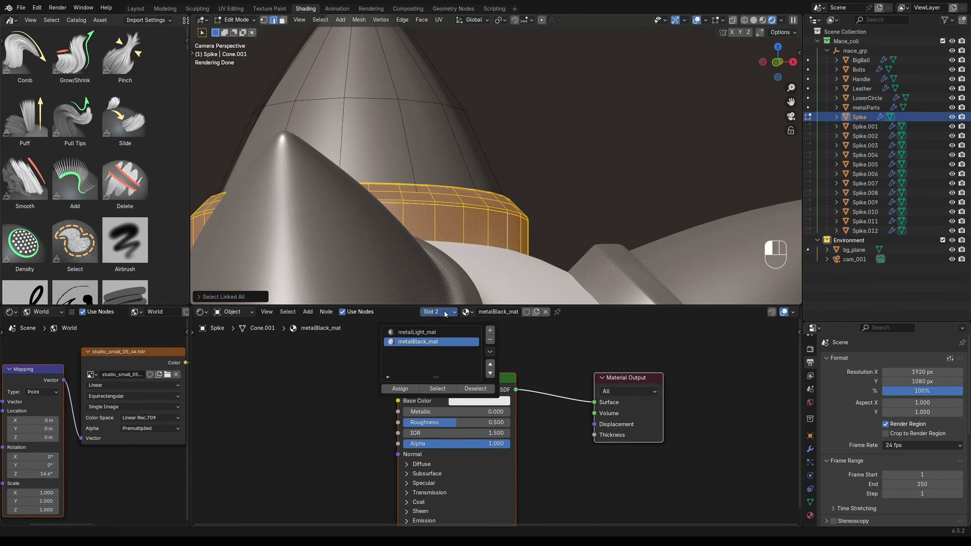
click(390, 388)
key(Tab)
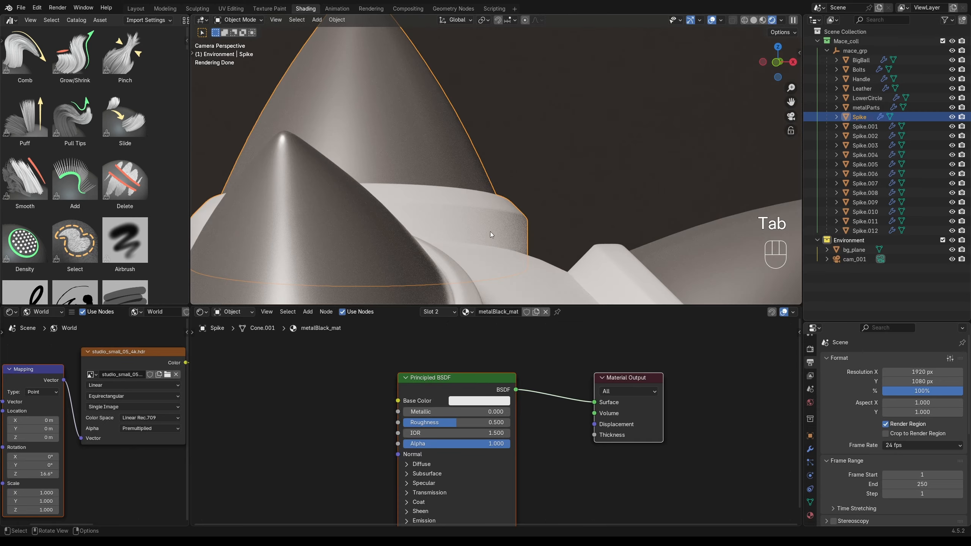
scroll(490, 232, down, 3)
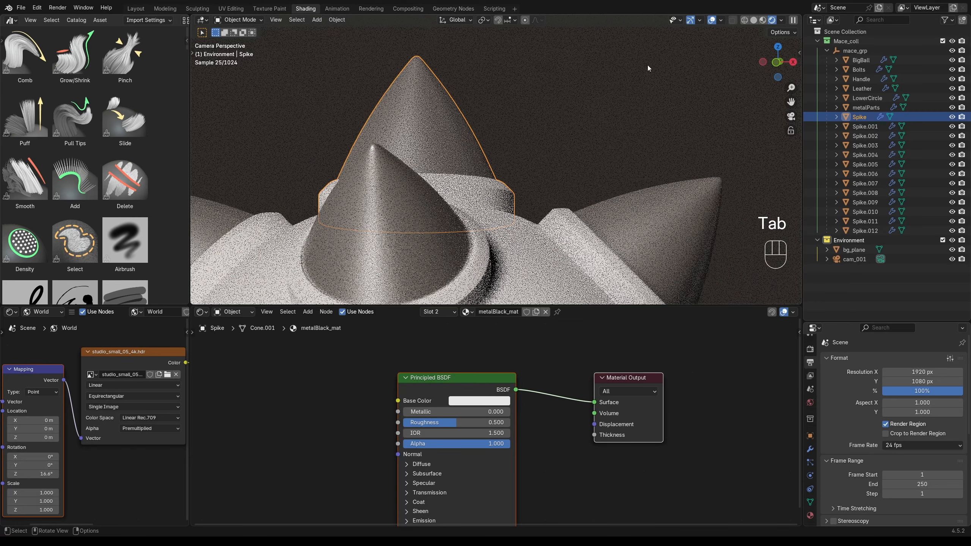
Examine the spikes and their base rings on the mace head in solid and rendered shading.
click(755, 21)
scroll(441, 227, down, 5)
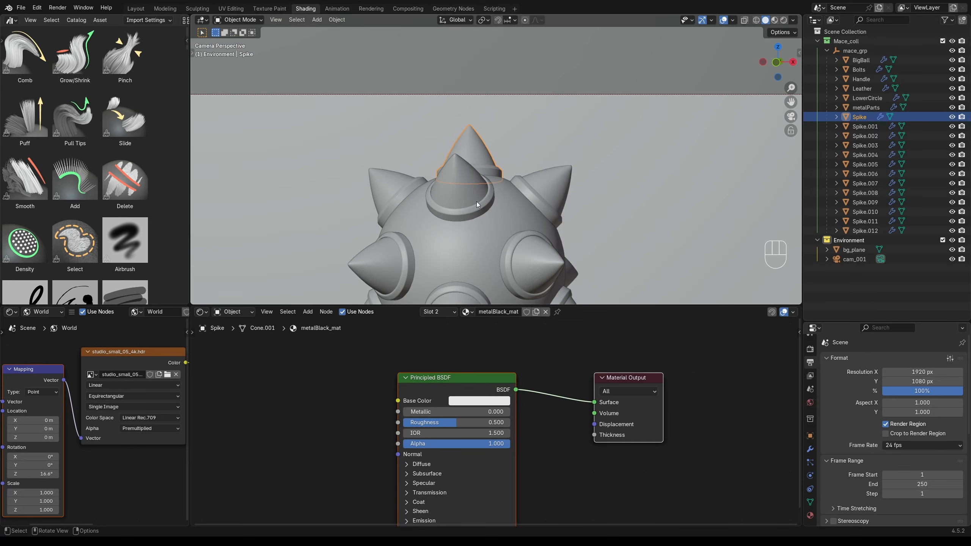
shift+middle_drag(476, 202, 607, 175)
scroll(608, 181, up, 4)
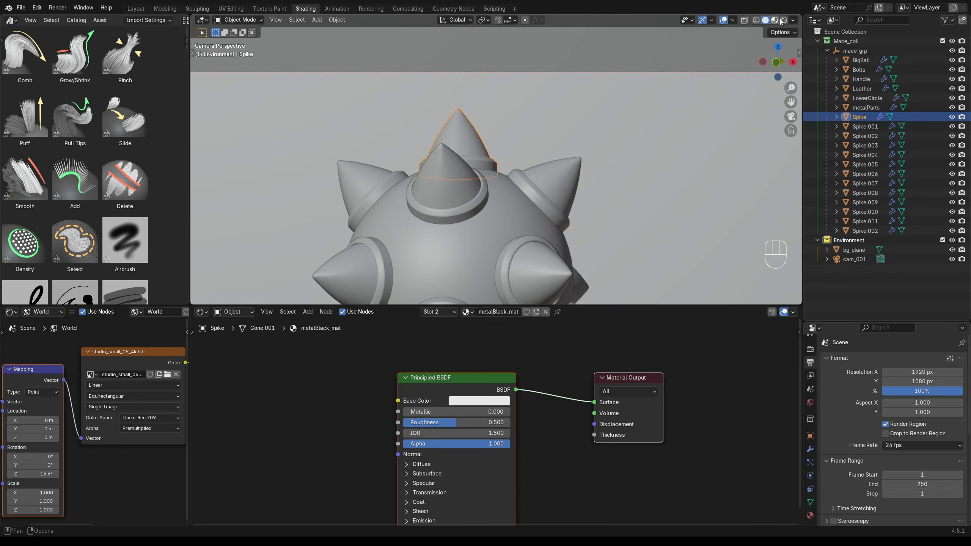
click(782, 20)
click(756, 21)
click(784, 20)
scroll(542, 168, up, 3)
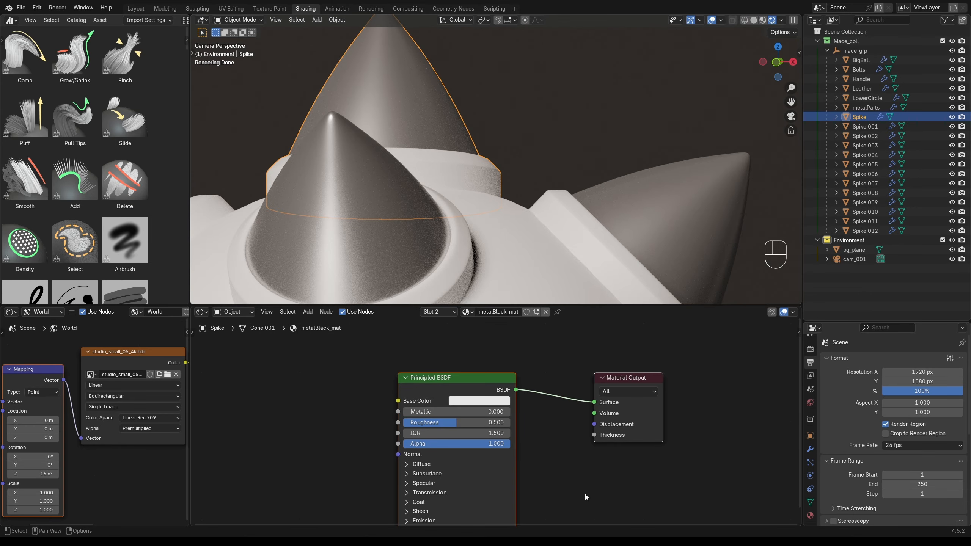
Set metalBlack_mat's Metallic to 1.000 and darken its base color to a value of about 0.026.
middle_drag(585, 494, 589, 445)
scroll(589, 445, down, 1)
scroll(504, 413, up, 2)
drag(433, 366, 527, 367)
click(491, 352)
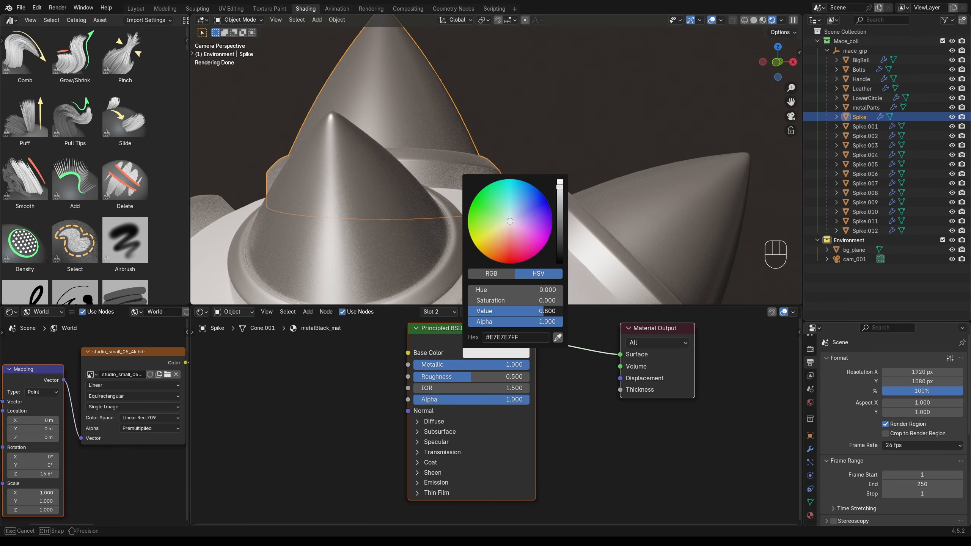
drag(543, 311, 470, 311)
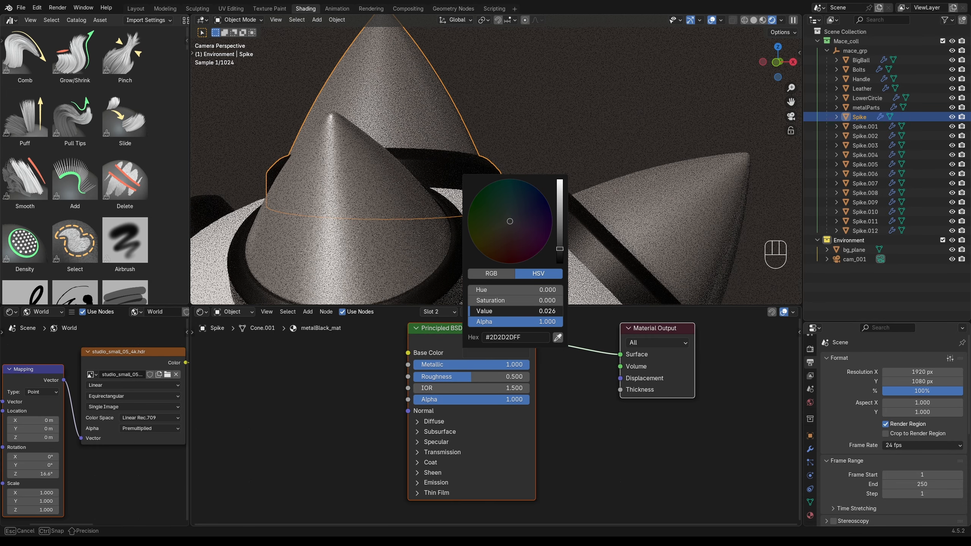
Lower the roughness of metalBlack_mat to about 0.220.
scroll(646, 241, down, 4)
shift+middle_drag(635, 251, 638, 204)
drag(493, 376, 460, 376)
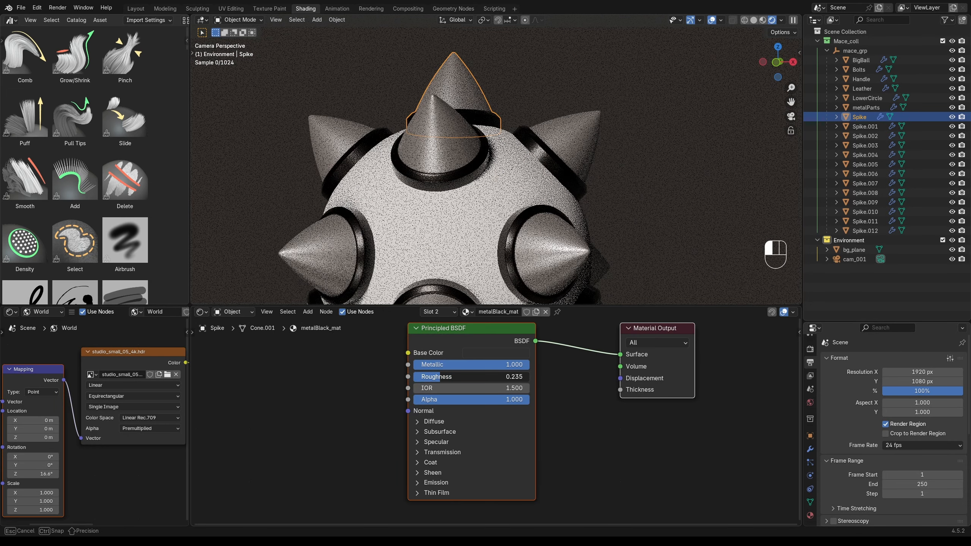
scroll(599, 170, down, 4)
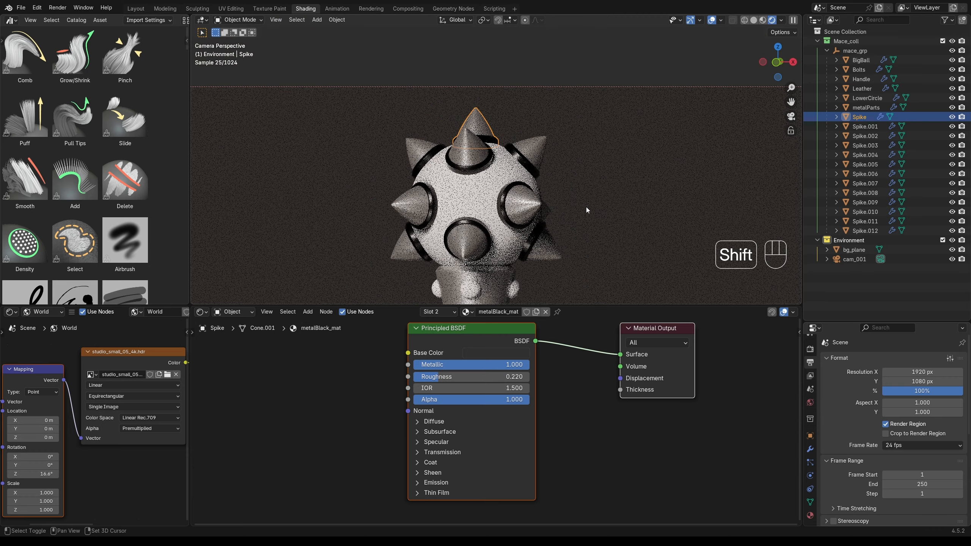
shift+middle_drag(586, 207, 559, 199)
scroll(560, 129, up, 4)
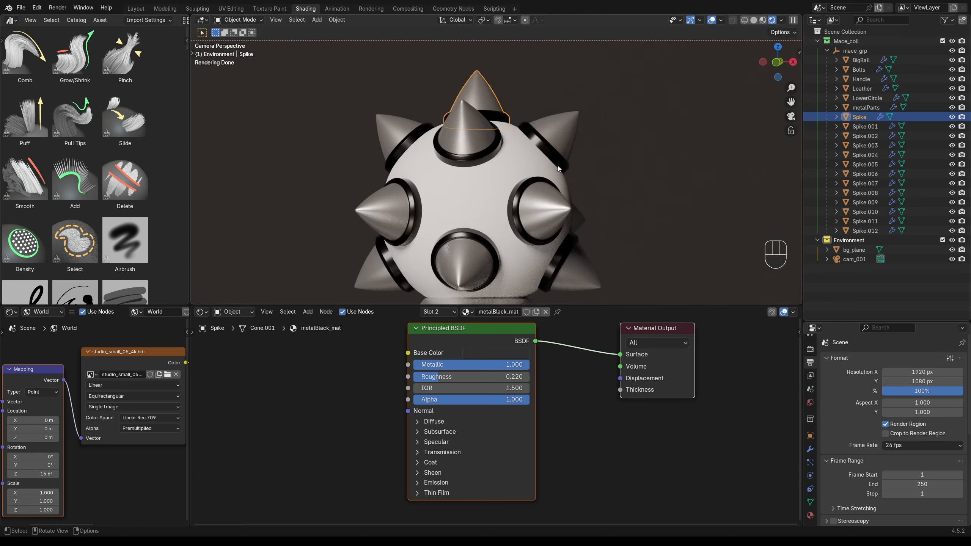
Assign the existing metalBlack_mat to the BigBall object that forms the mace head.
scroll(535, 178, up, 4)
click(475, 202)
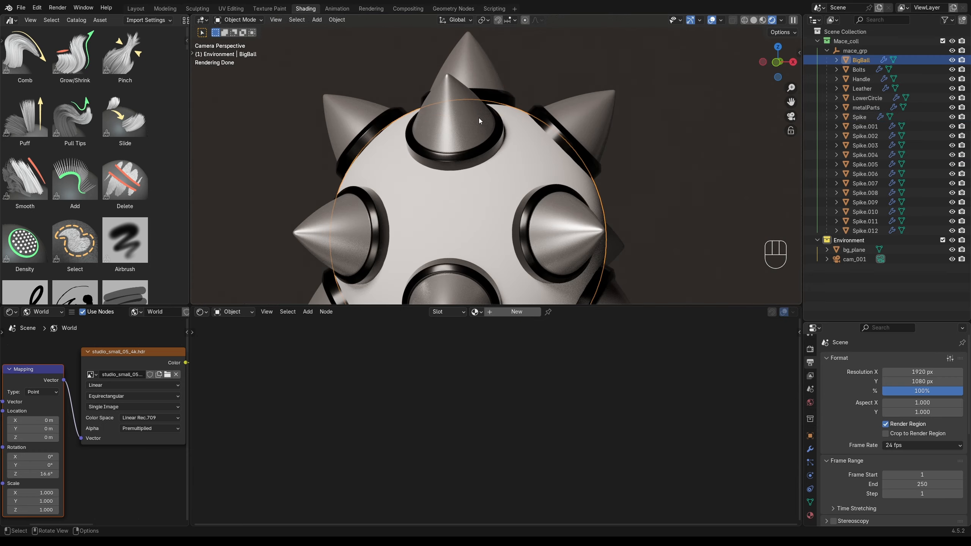
click(480, 312)
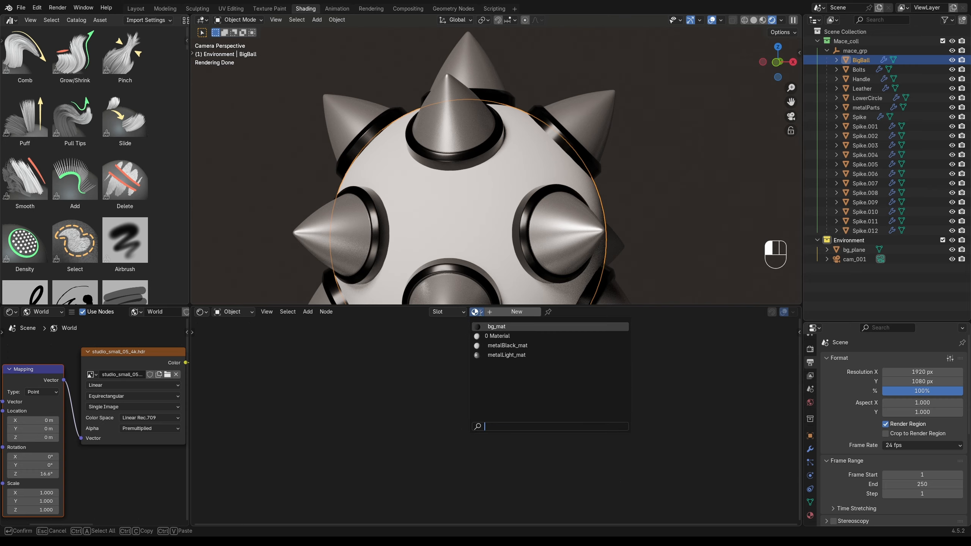
click(502, 346)
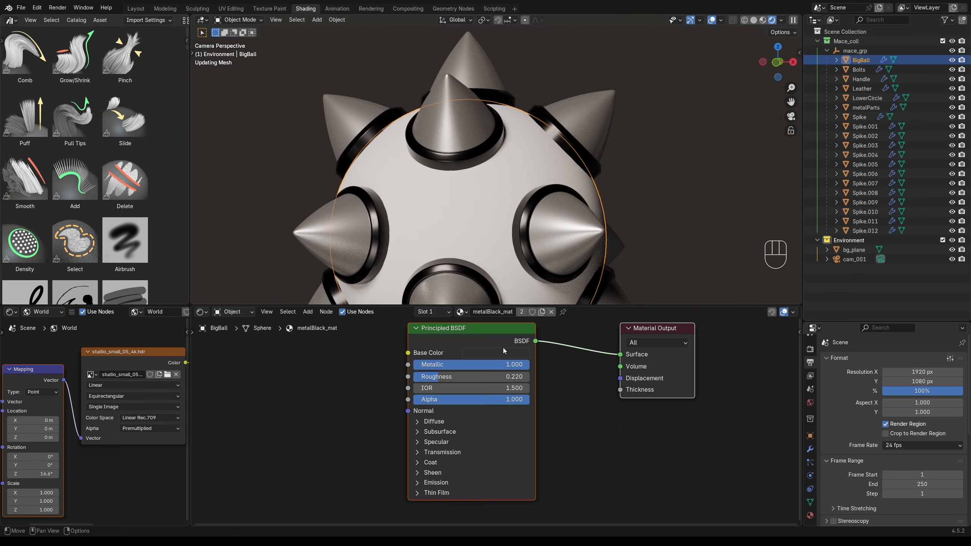
scroll(613, 185, down, 4)
click(564, 138)
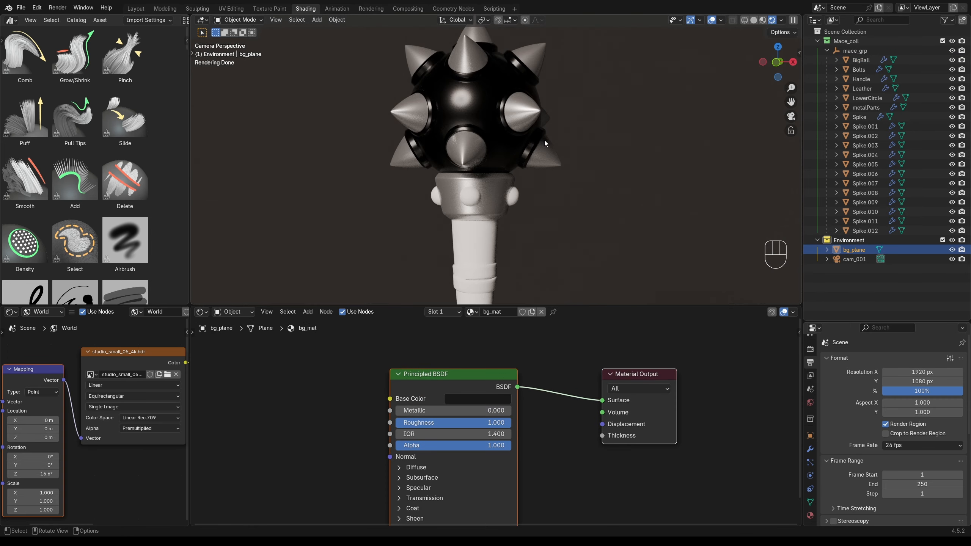
middle_drag(545, 144, 557, 199)
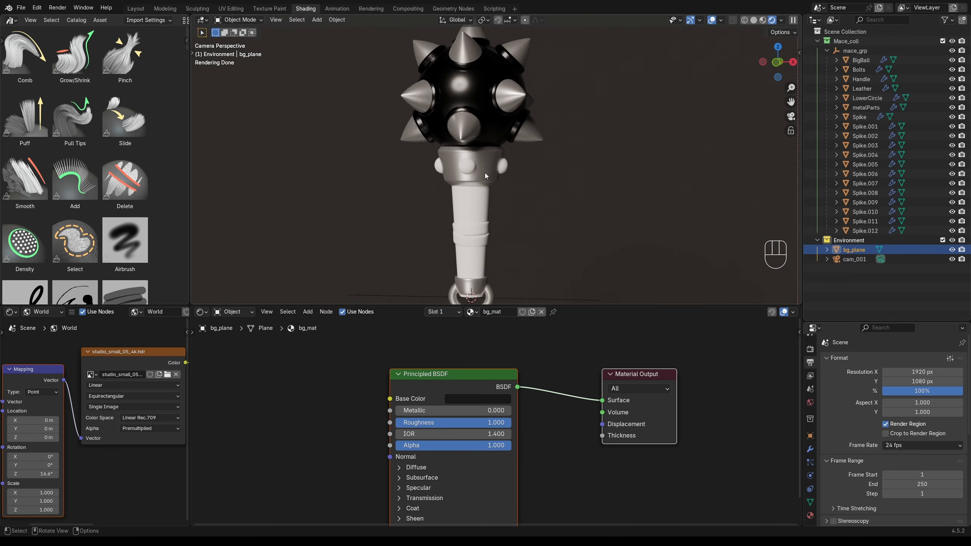
Assign the existing metalLight_mat to the Bolts object on the collar below the mace head.
scroll(470, 170, up, 2)
click(464, 169)
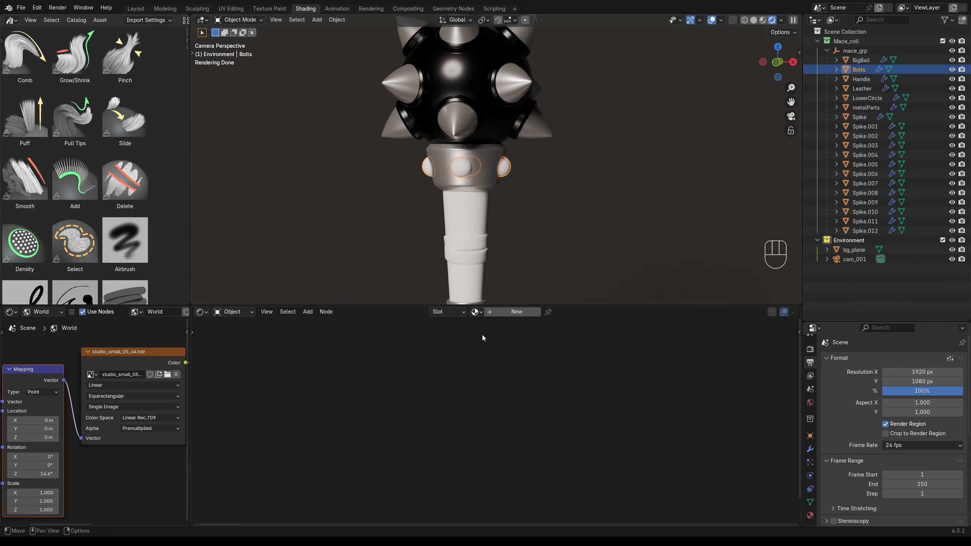
click(478, 312)
click(485, 355)
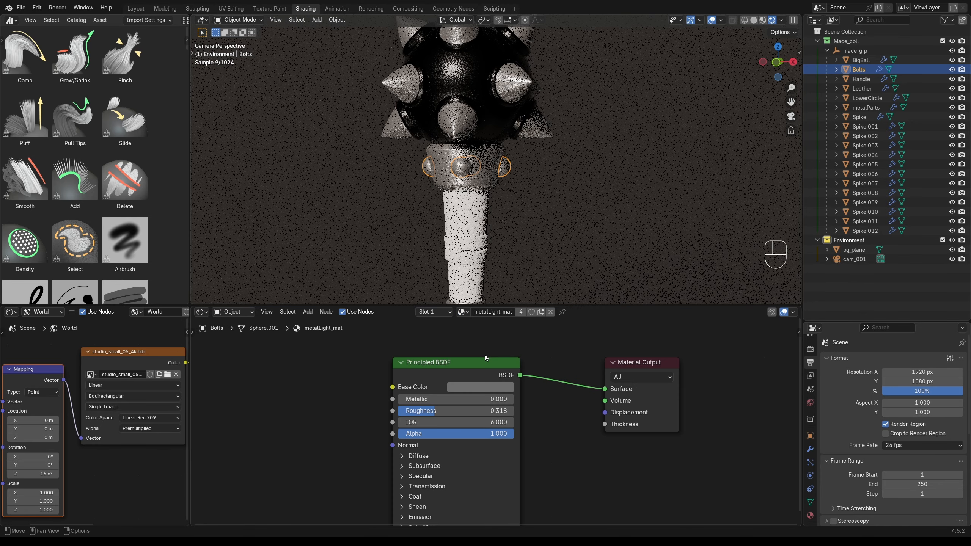
scroll(530, 250, down, 1)
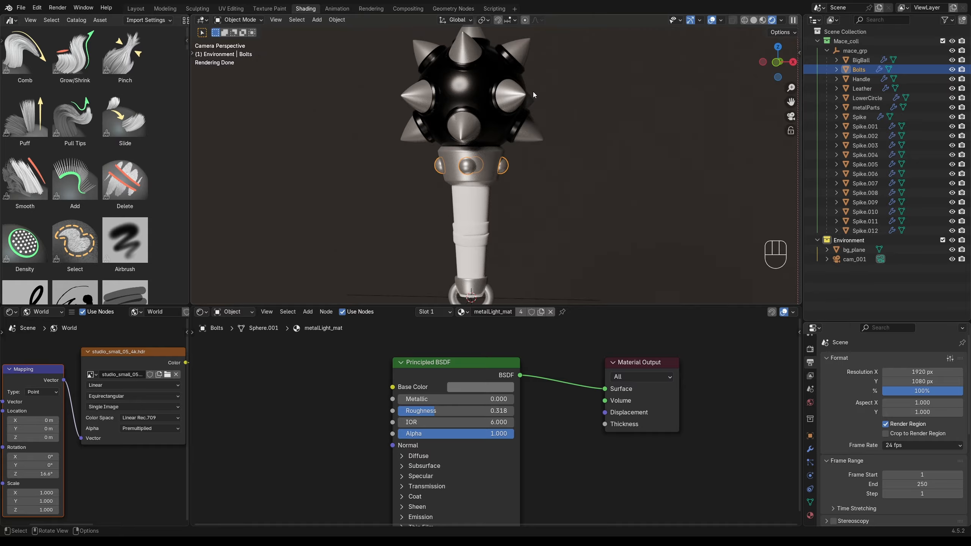
scroll(497, 147, up, 2)
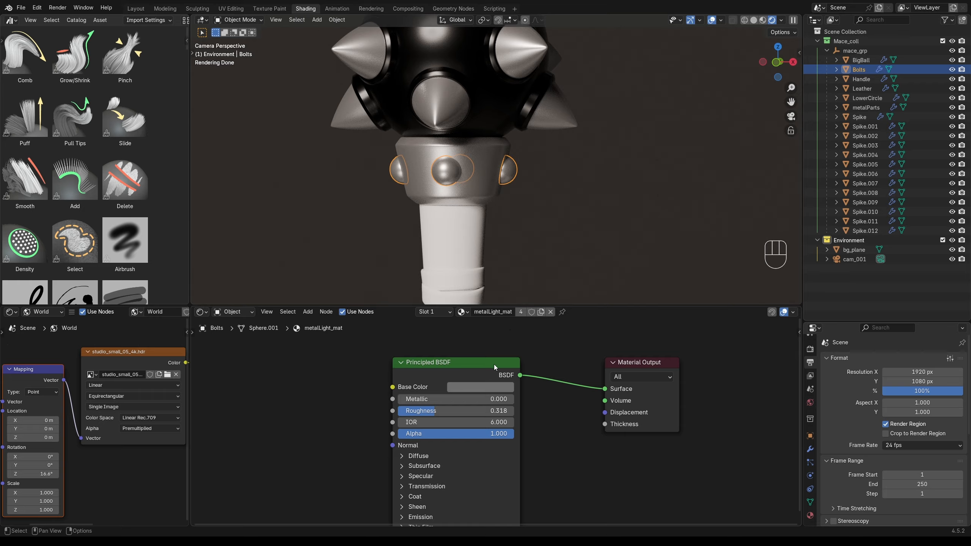
Tint the base color of metalLight_mat to a slightly bluish grey.
click(483, 387)
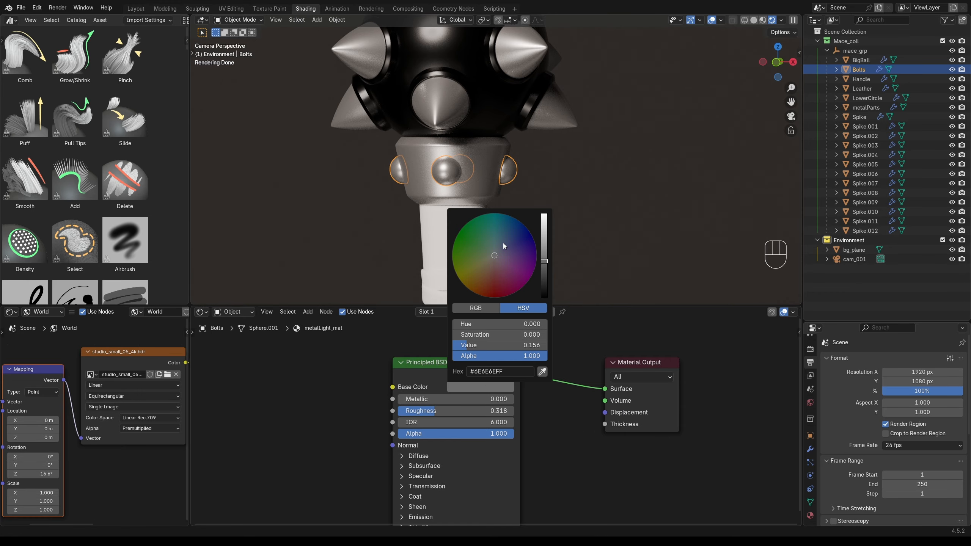
mouse_move(498, 251)
mouse_down()
mouse_move(505, 242)
mouse_move(498, 250)
mouse_up()
click(699, 225)
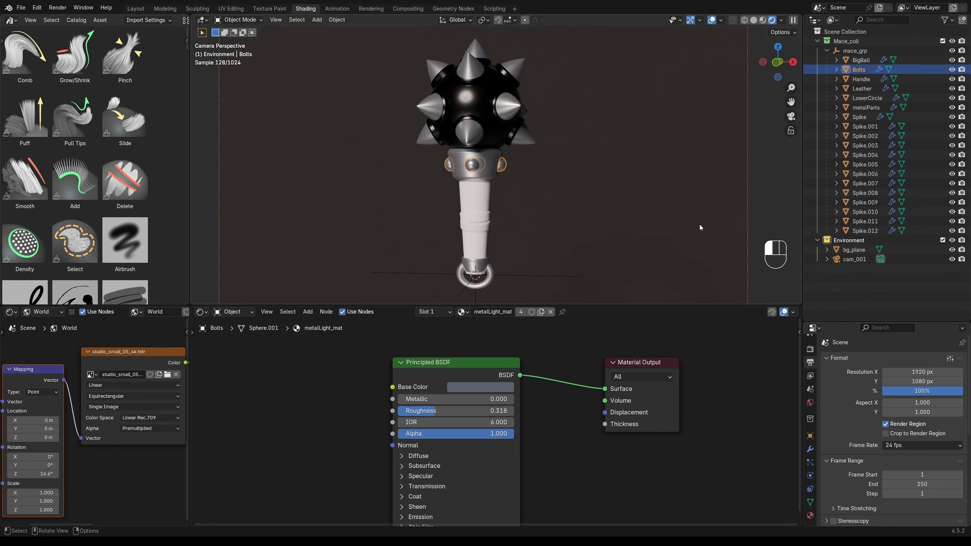
scroll(459, 197, up, 2)
scroll(554, 175, down, 1)
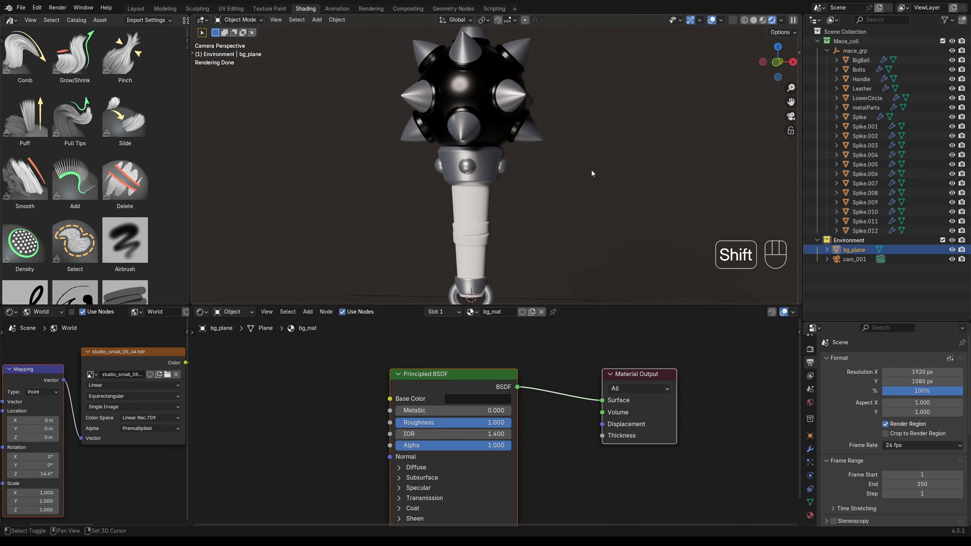
Create a new material named letaher_mat on the Leather wrap around the handle.
shift+middle_drag(592, 170, 595, 139)
scroll(497, 212, up, 1)
click(488, 221)
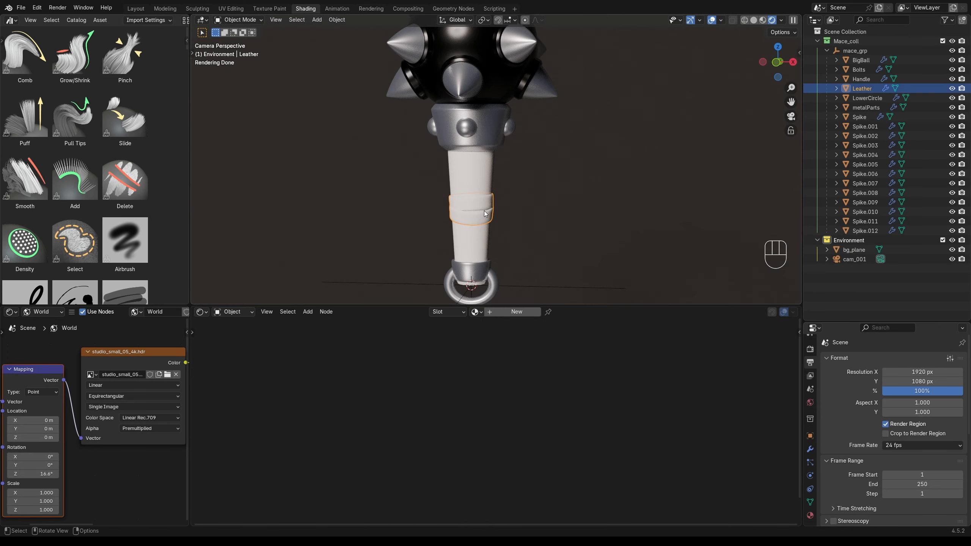
click(508, 313)
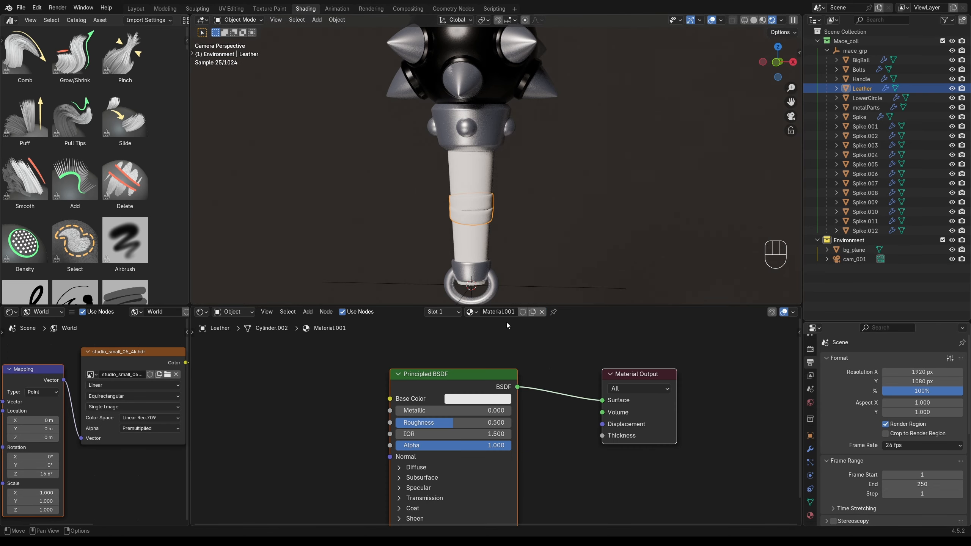
click(504, 311)
text(letaher_mat)
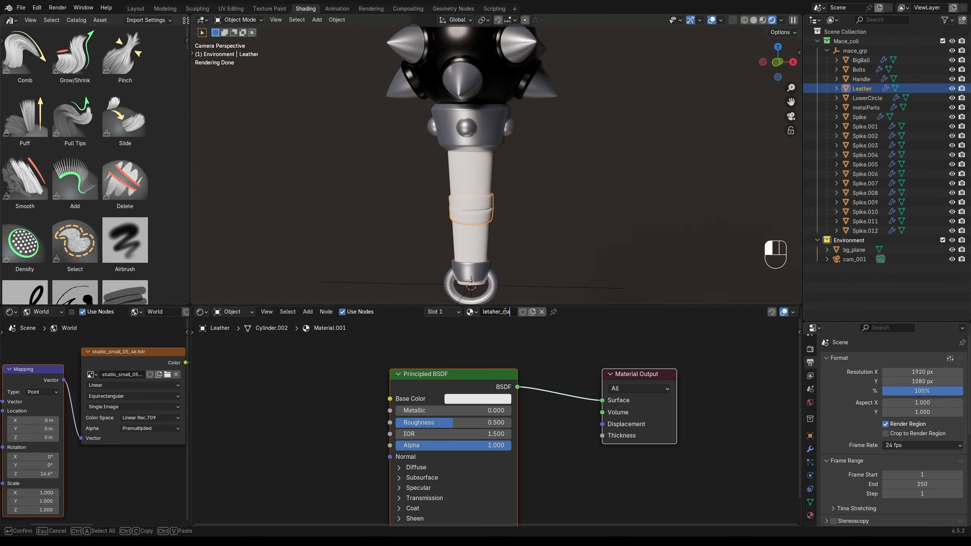
key(Return)
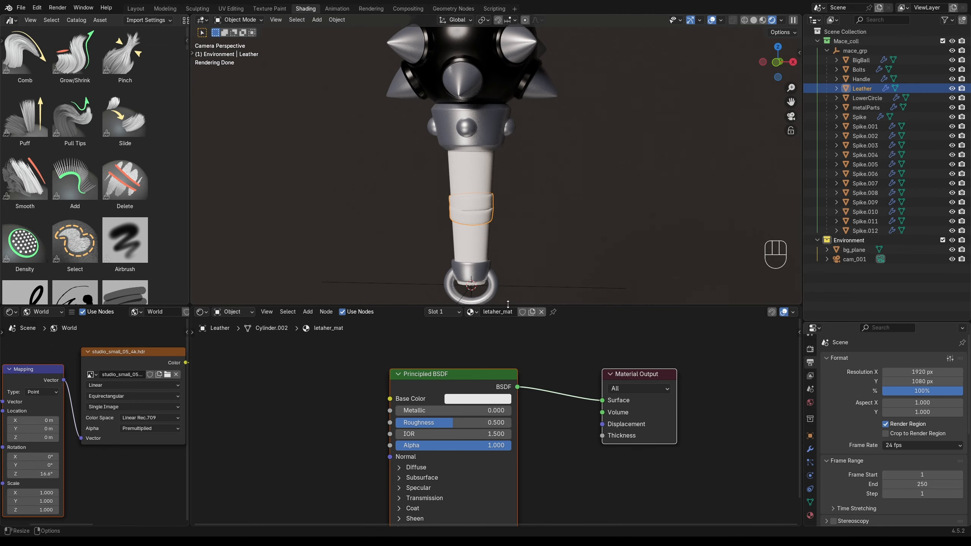
Set letaher_mat's base color to dark brown, about hue 0.028, saturation 0.690 and value 0.098 (#583A31).
scroll(505, 234, up, 1)
click(491, 401)
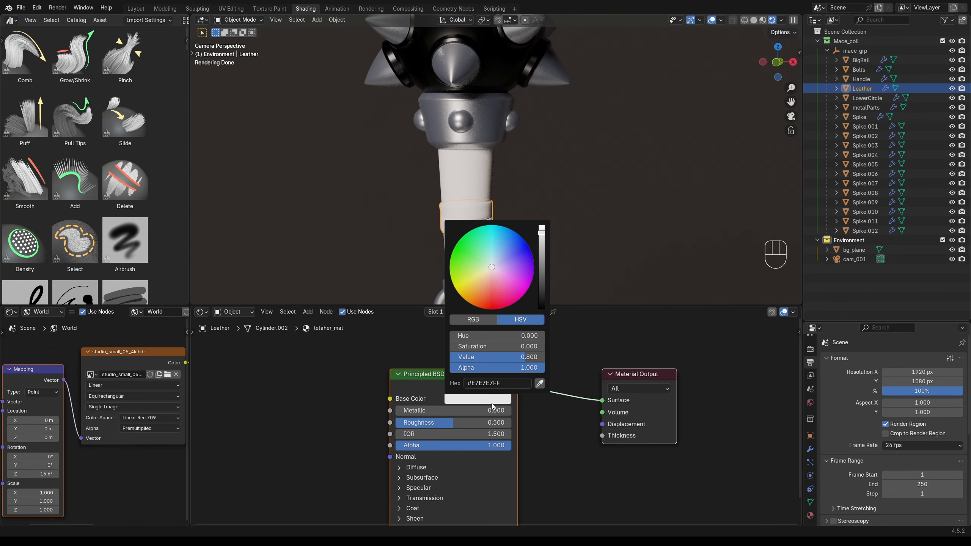
click(481, 294)
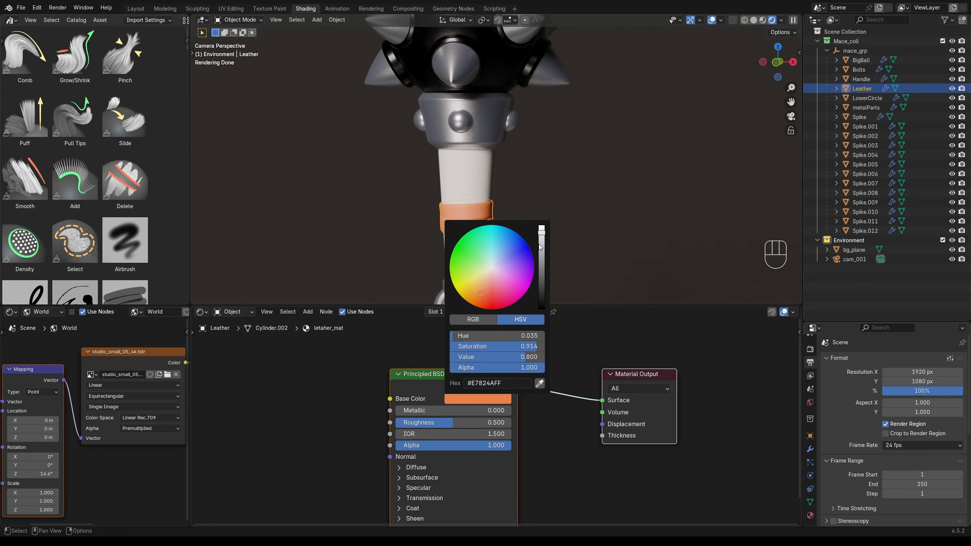
drag(545, 239, 544, 280)
drag(487, 291, 487, 285)
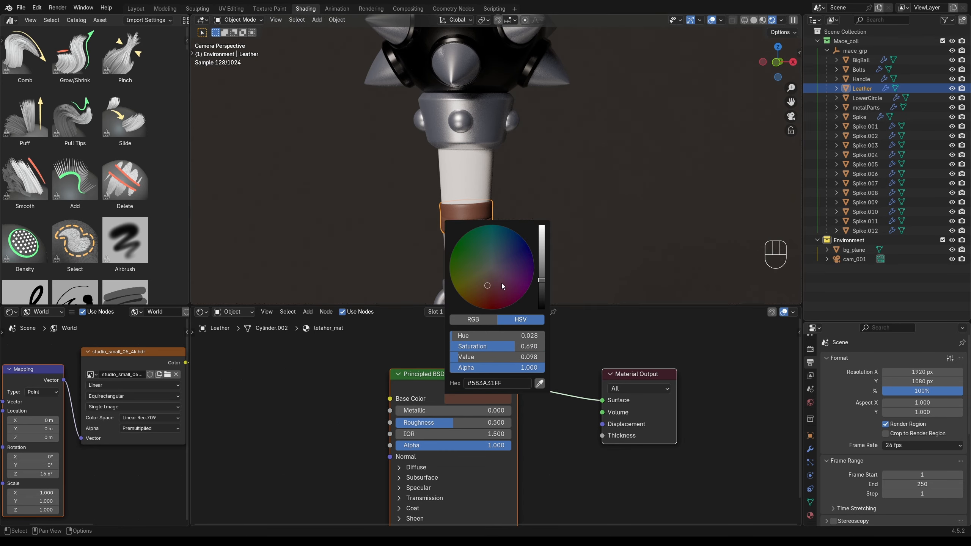
scroll(546, 212, down, 1)
click(546, 215)
scroll(545, 219, up, 2)
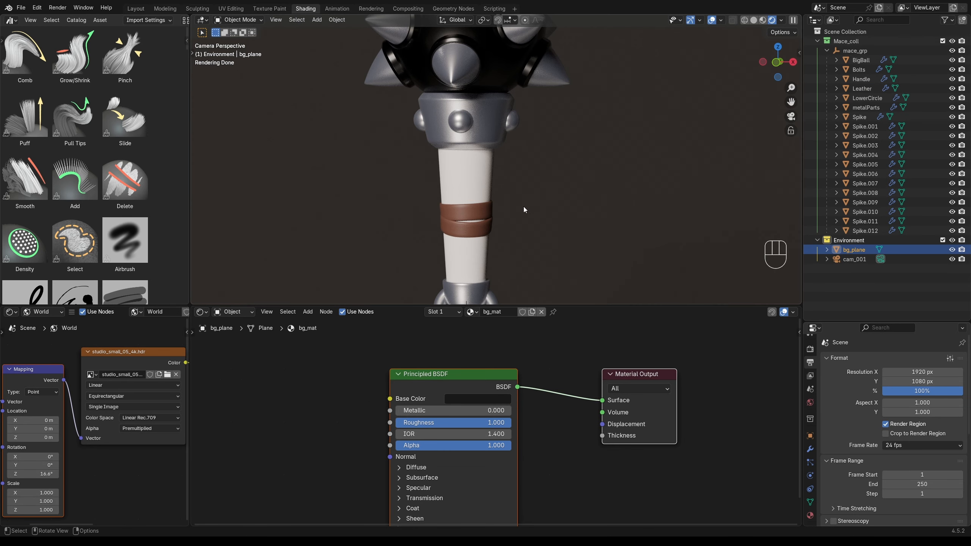
scroll(508, 239, down, 2)
scroll(474, 219, up, 1)
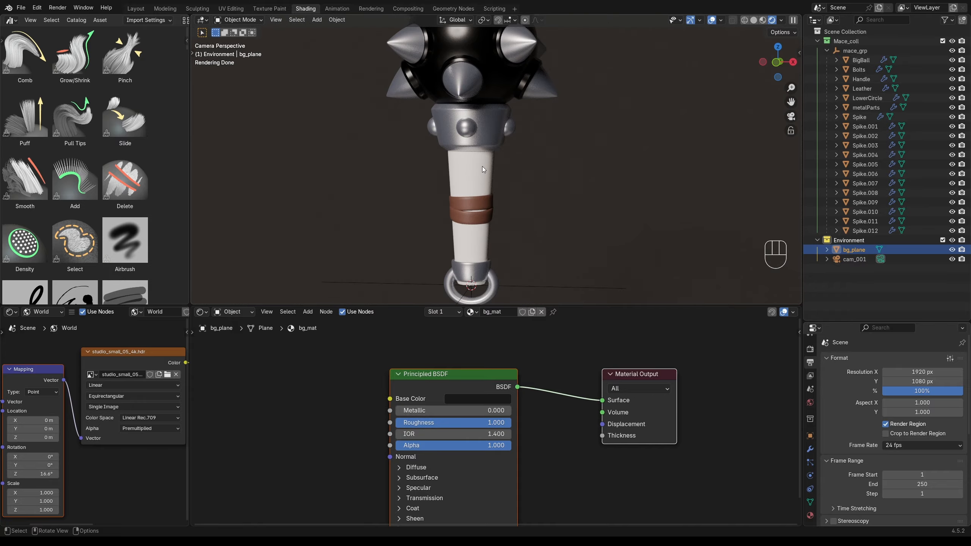
Create a new material named handle_mat on the mace's Handle object.
scroll(486, 166, down, 1)
shift+middle_drag(491, 163, 503, 127)
scroll(508, 220, down, 3)
scroll(508, 220, up, 3)
click(484, 234)
scroll(503, 127, up, 1)
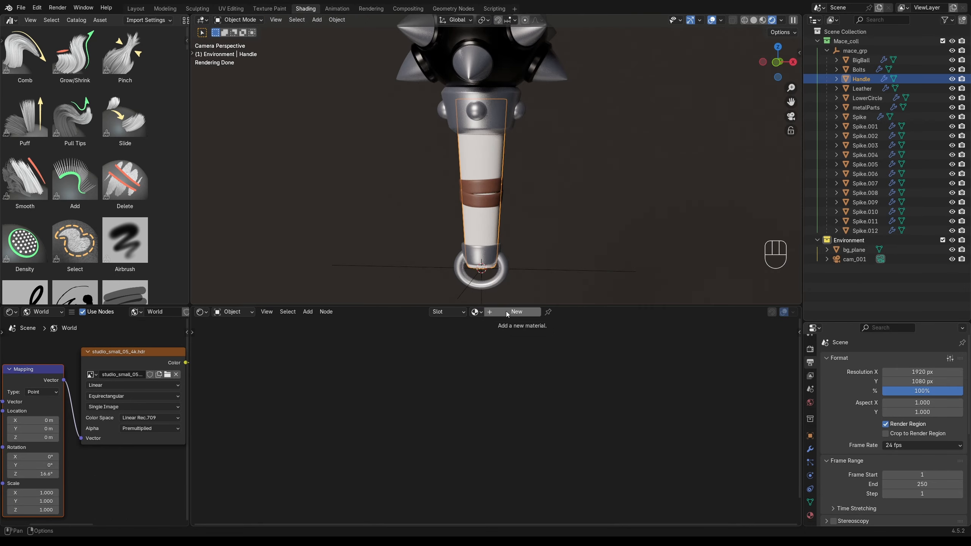
click(506, 313)
double_click(507, 313)
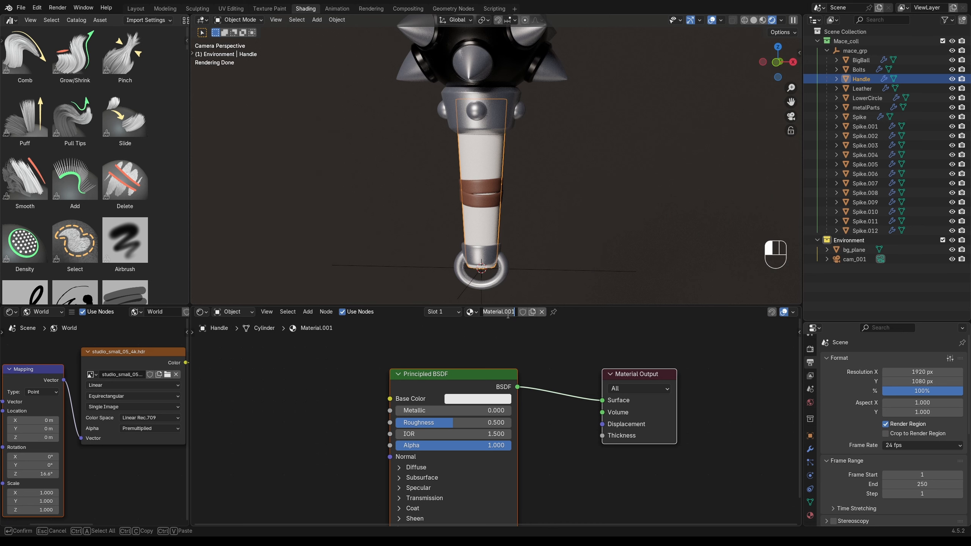
text(handle_mat)
key(Return)
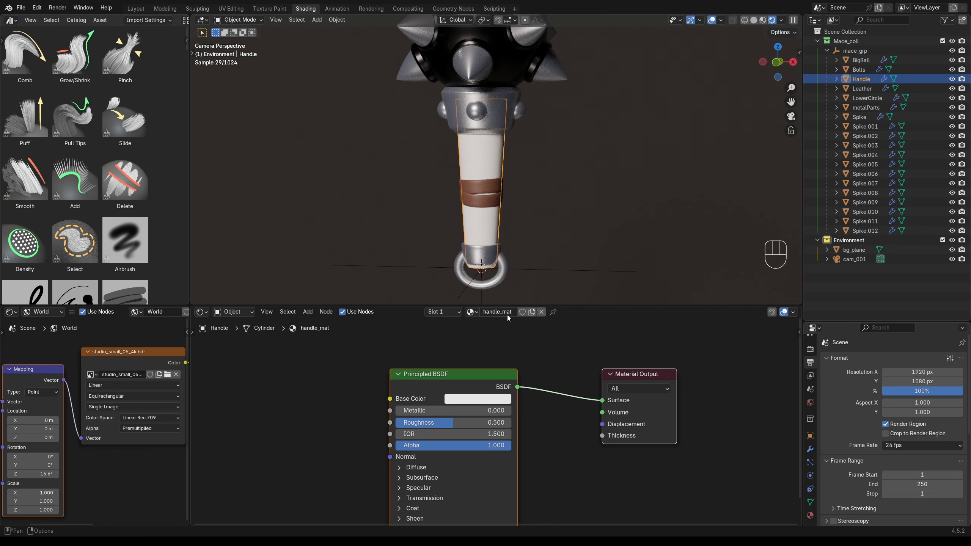
Add a Noise Texture node to handle_mat, placed before the Principled BSDF.
key(Home)
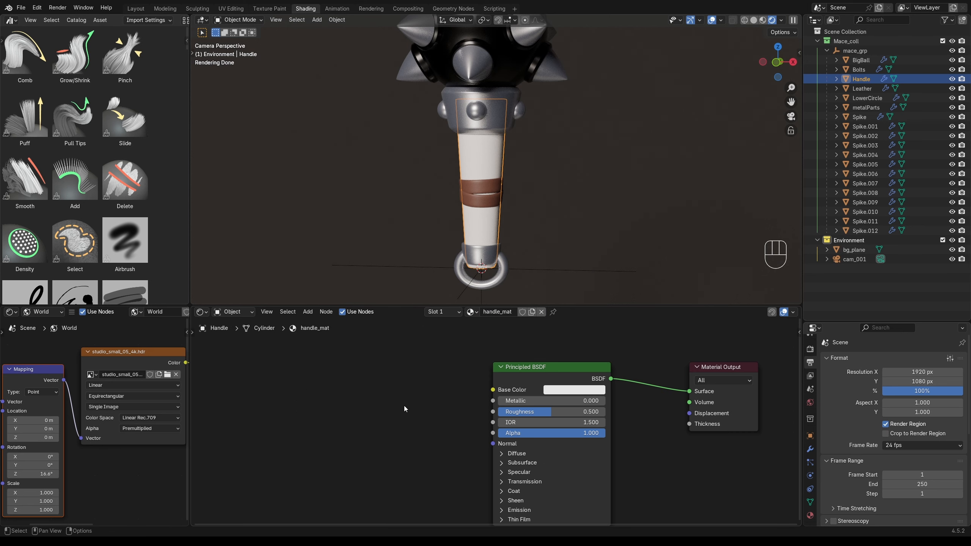
middle_drag(414, 408, 450, 399)
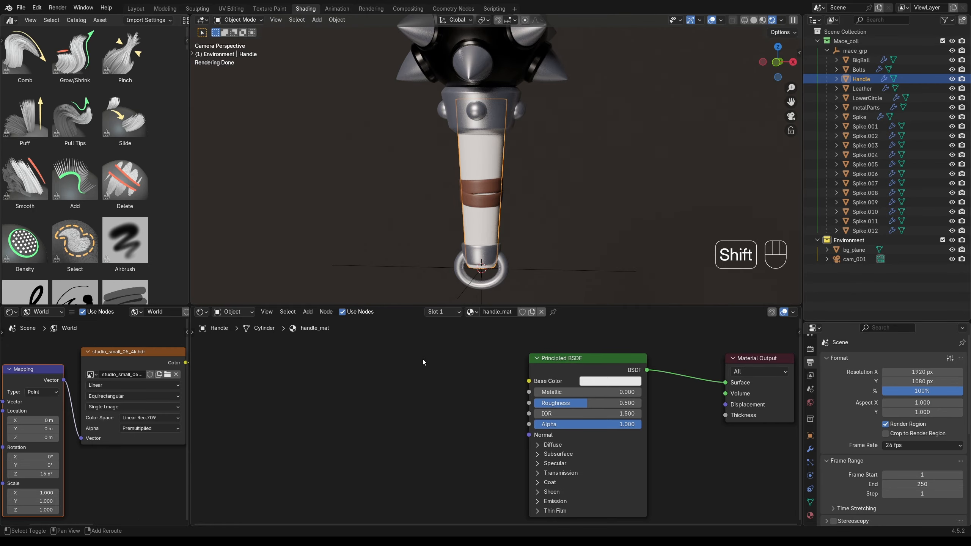
key(shift+a)
click(422, 359)
text(noisetr)
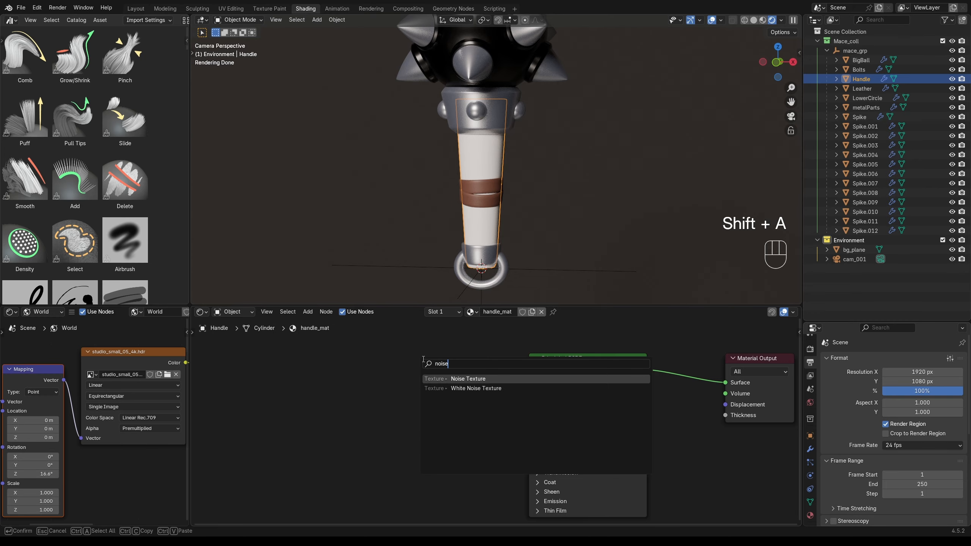
key(BackSpace)
key(Return)
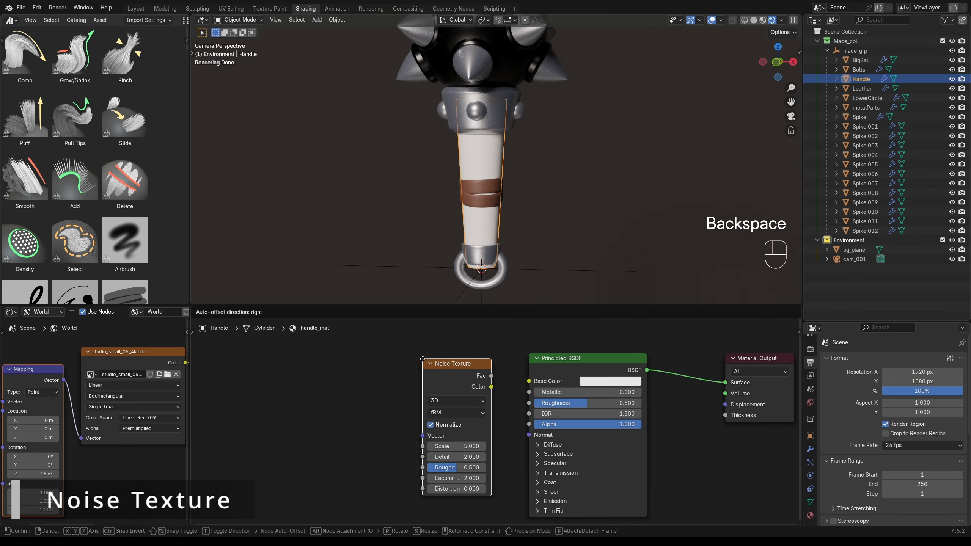
click(341, 382)
Add a Mix Color node between the Noise Texture and the Principled BSDF.
key(shift+a)
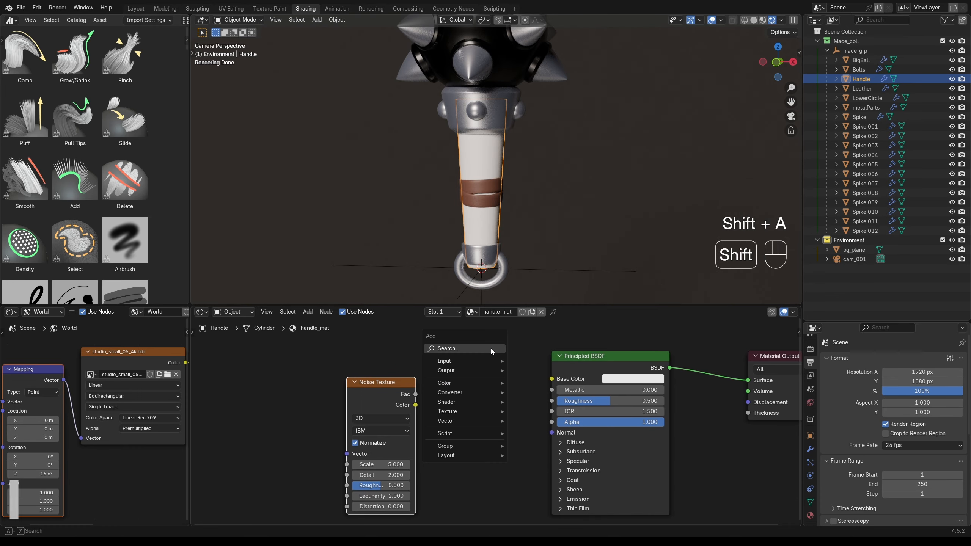
text(mix color)
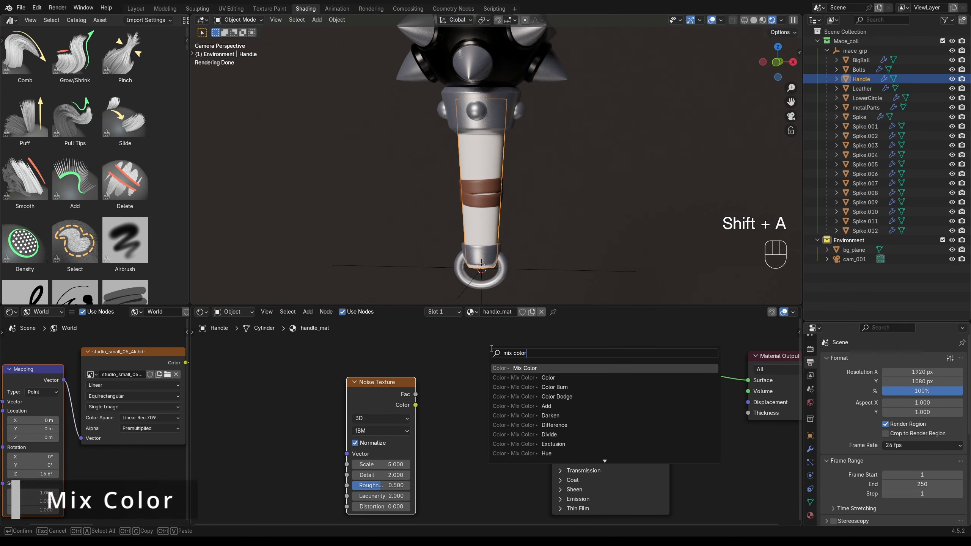
key(Return)
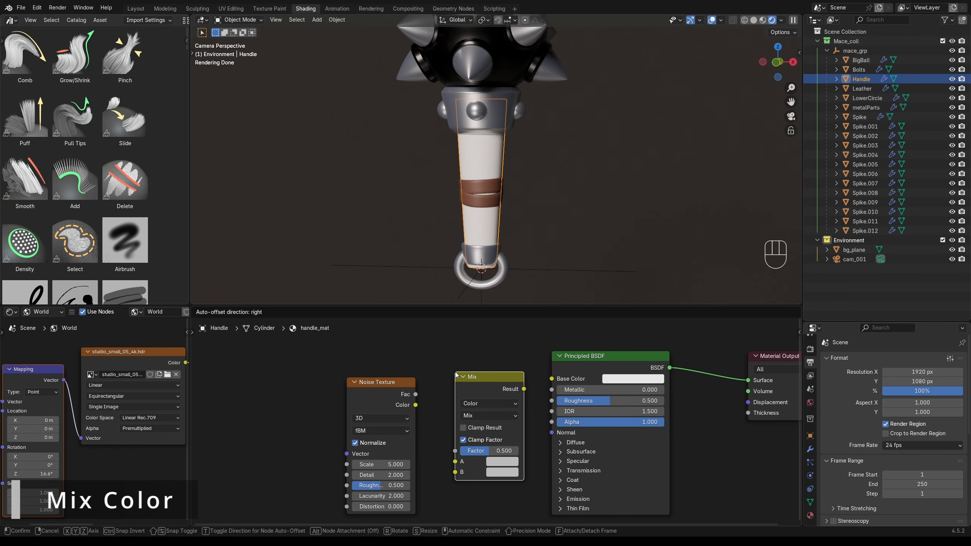
click(458, 371)
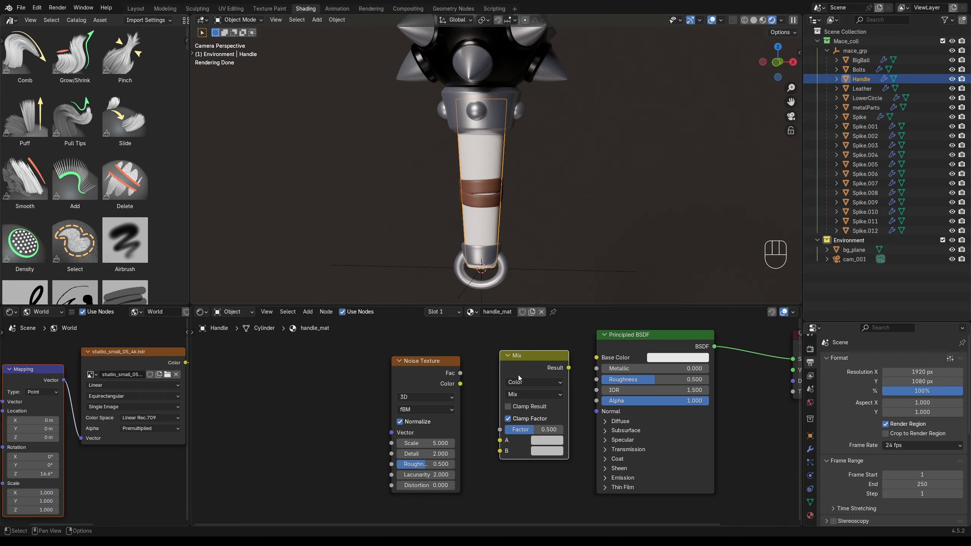
Attach Texture Coordinate and Mapping nodes to the Noise Texture's vector input.
scroll(518, 375, down, 1)
drag(432, 370, 417, 369)
middle_drag(417, 369, 434, 363)
key(ctrl+t)
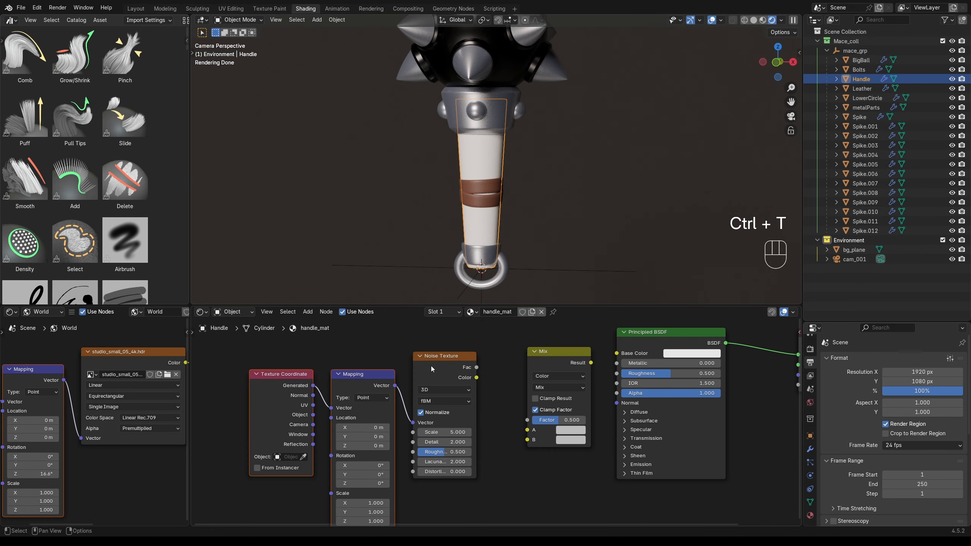
Connect the noise Fac output to the Mix Factor, and the Mix Result to the Principled BSDF's Base Color.
scroll(497, 373, up, 1)
drag(475, 363, 531, 423)
middle_drag(598, 360, 524, 384)
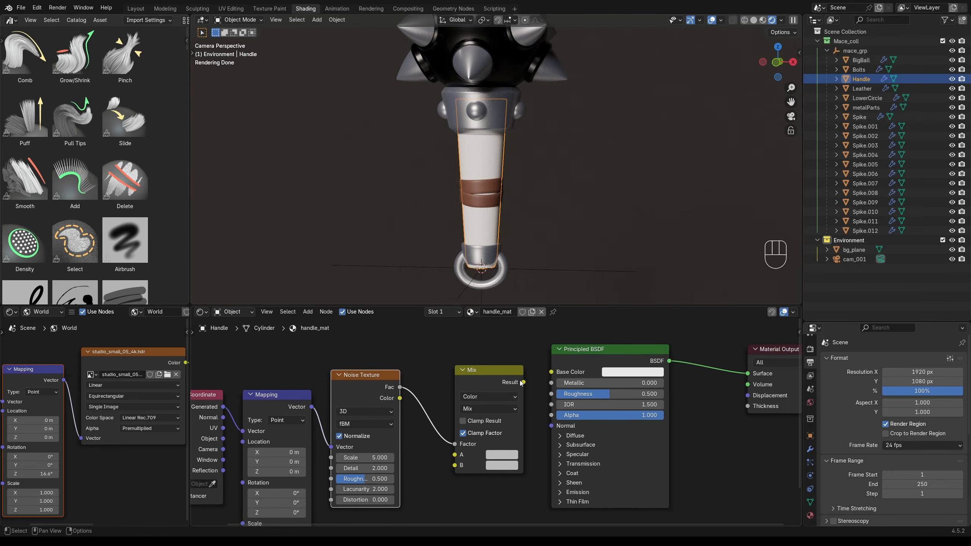
drag(524, 382, 551, 372)
Feed the Mapping node's vector from the Texture Coordinate UV output and space the two nodes out.
middle_drag(516, 443, 630, 388)
scroll(629, 389, down, 1)
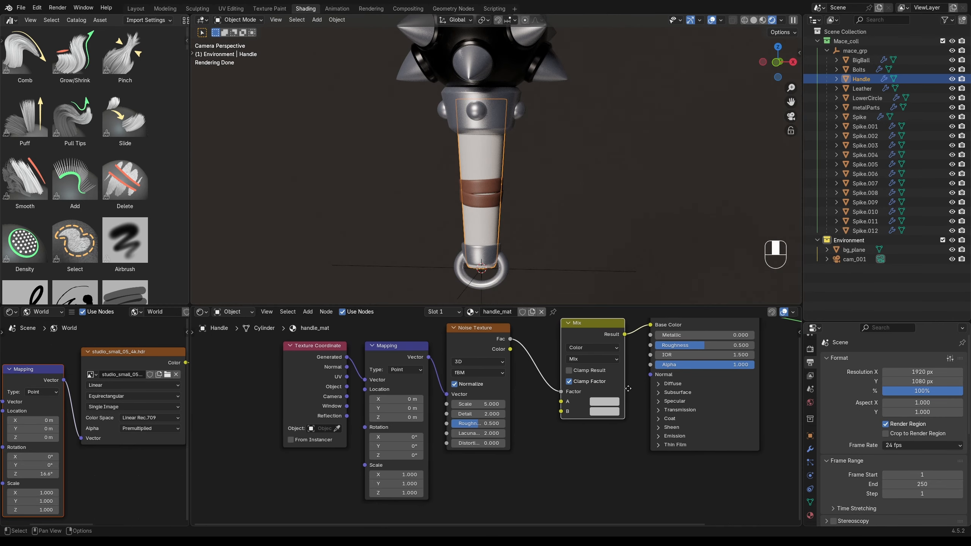
scroll(363, 413, up, 1)
middle_drag(331, 399, 362, 414)
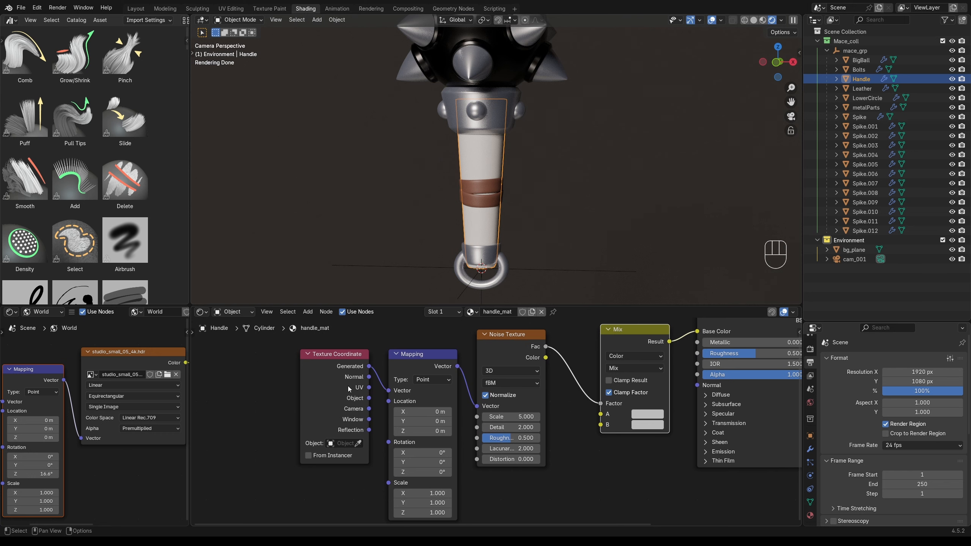
drag(350, 364, 313, 366)
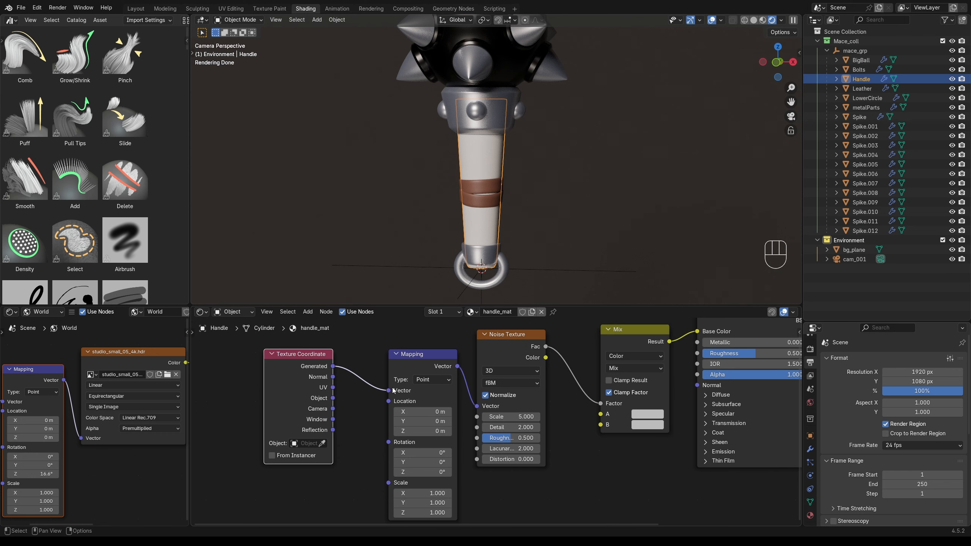
drag(394, 390, 383, 365)
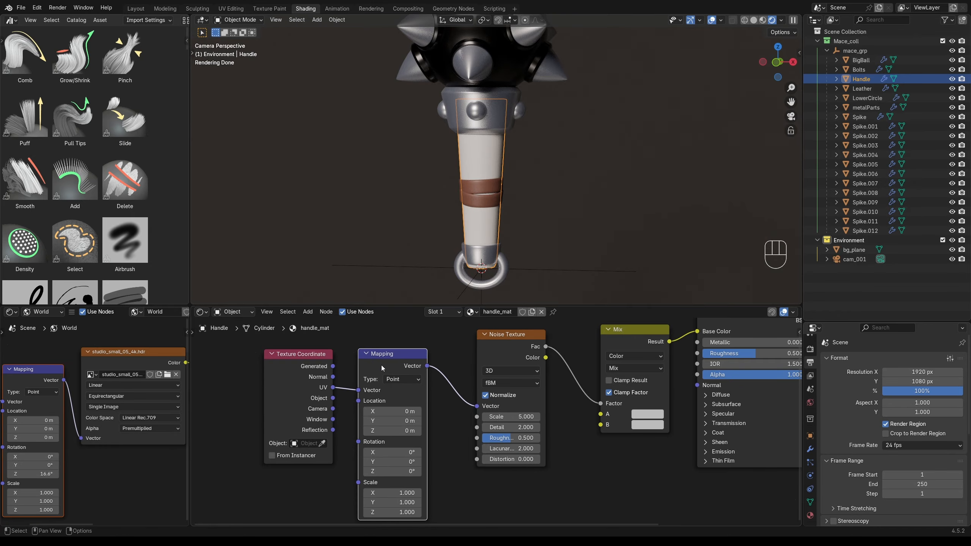
Set the Mapping node's X scale to 0.05.
middle_drag(502, 459, 505, 439)
double_click(401, 473)
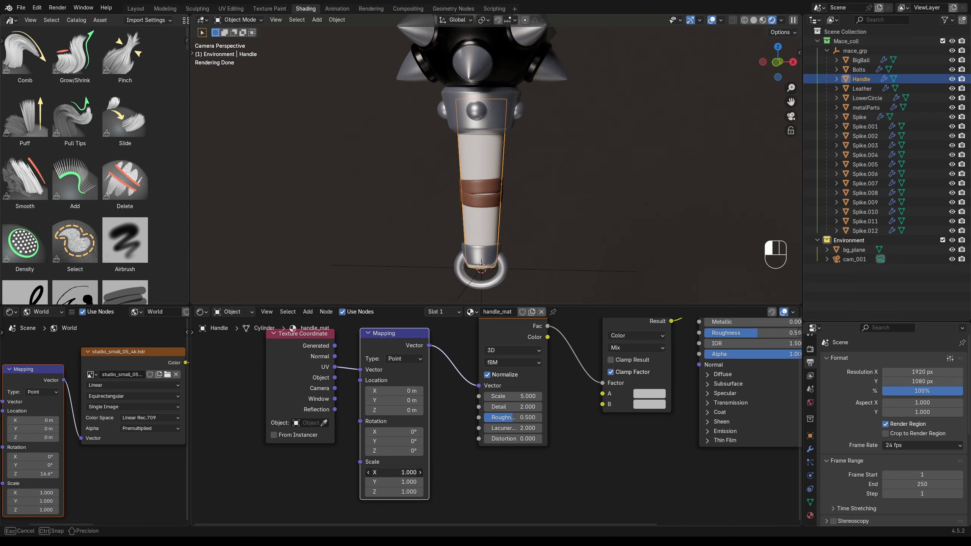
text(0.1)
key(Return)
key(ctrl+z)
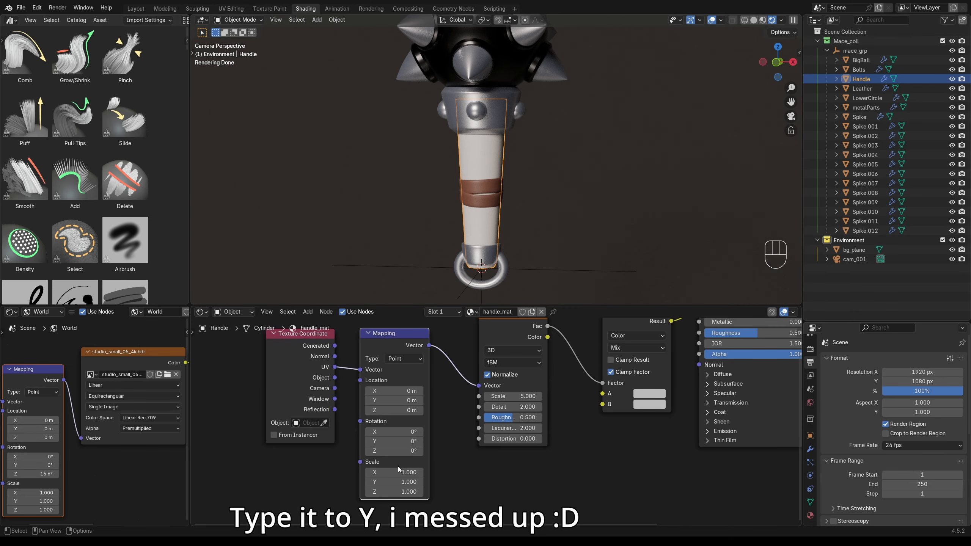
double_click(405, 472)
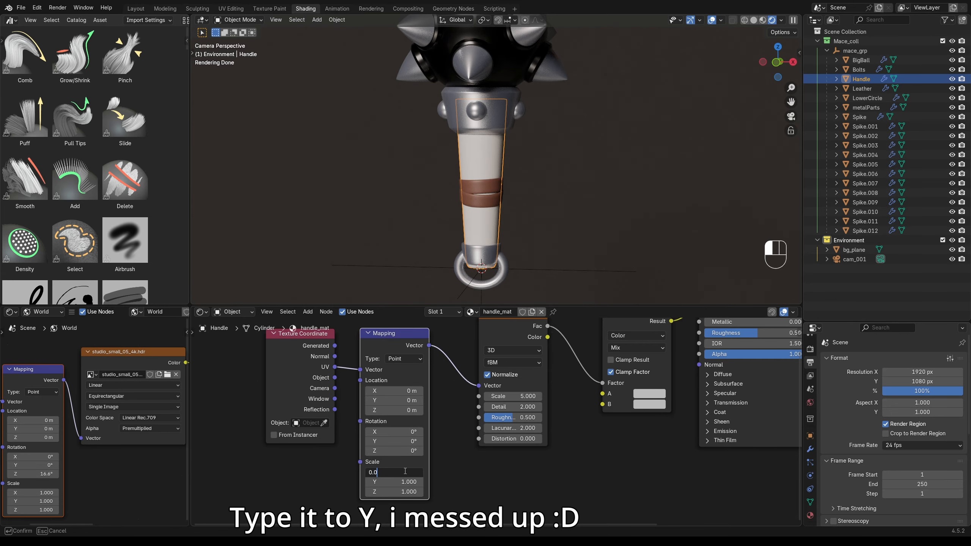
key(Return)
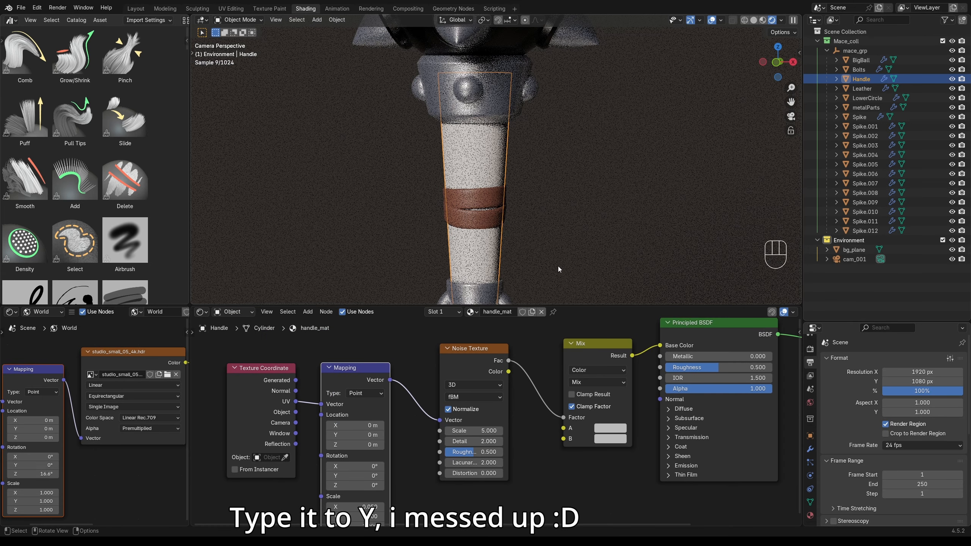
Preview the Noise Texture and the Mapping node on the handle, and reconnect the Principled BSDF to the material output.
scroll(531, 458, down, 1)
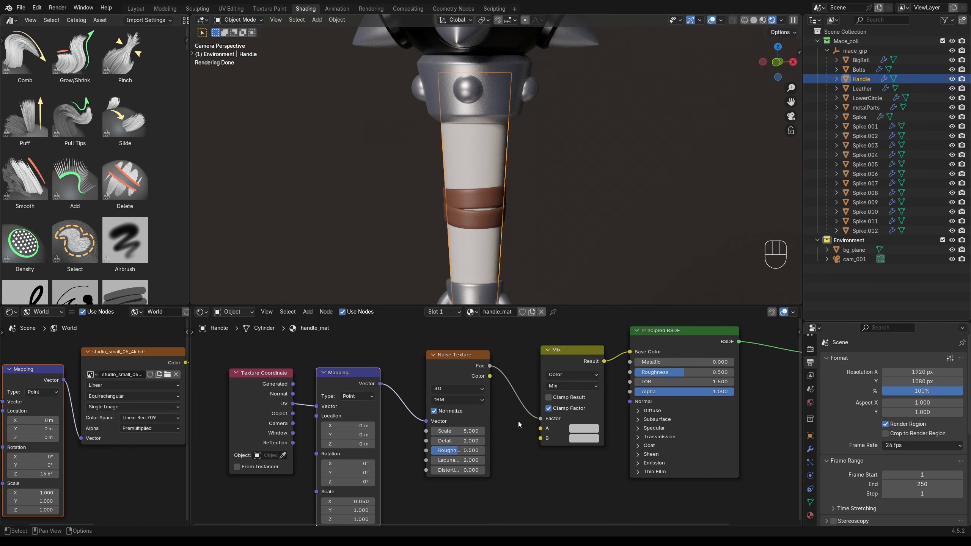
ctrl+shift+click(451, 368)
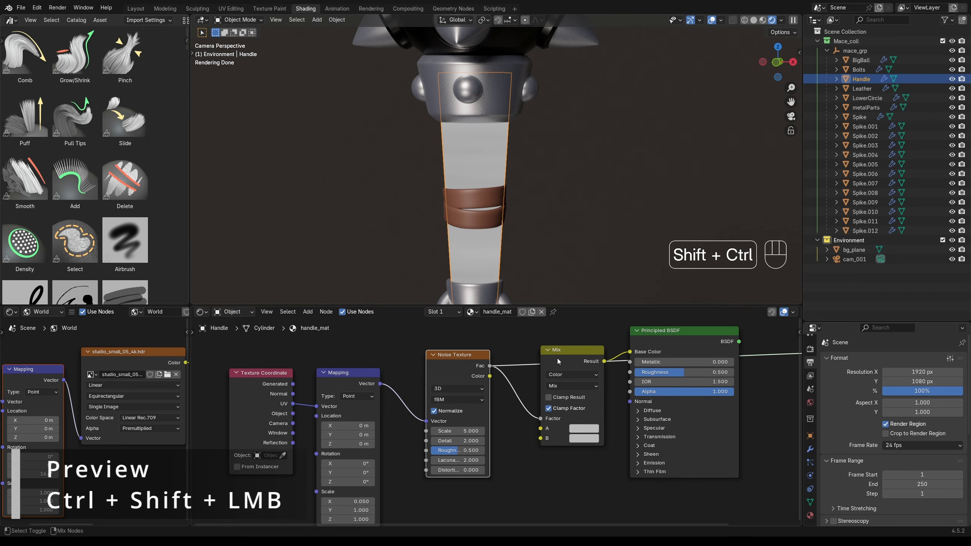
ctrl+shift+click(360, 378)
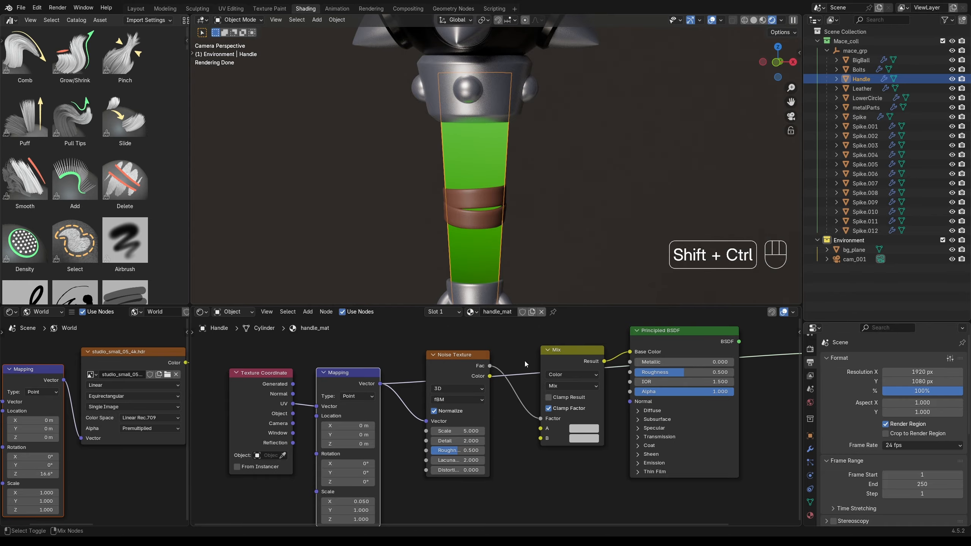
middle_drag(525, 362, 453, 390)
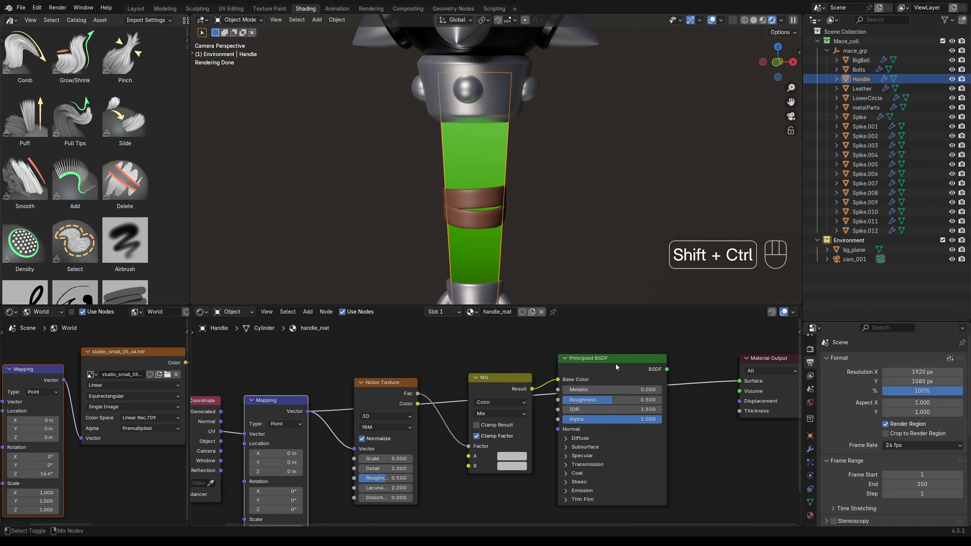
middle_drag(608, 363, 530, 372)
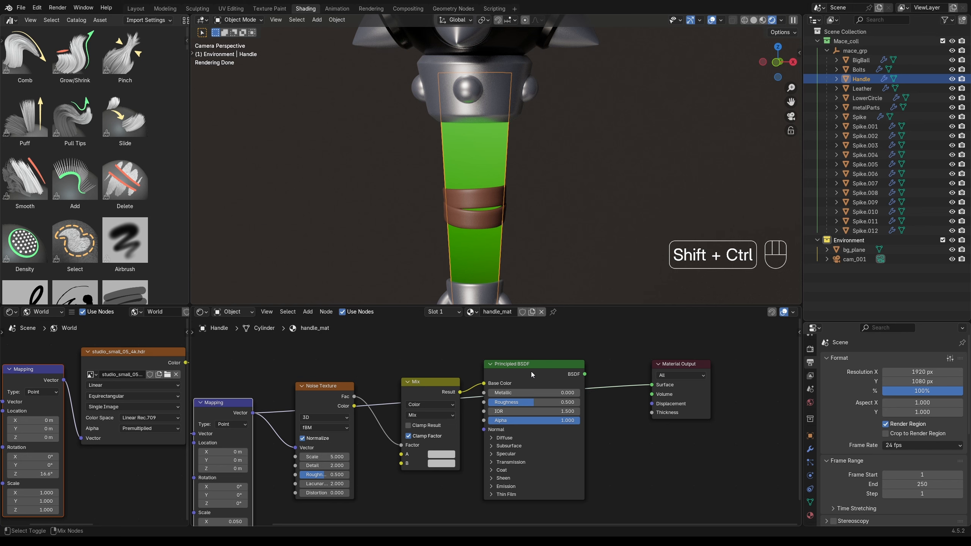
ctrl+shift+click(531, 371)
middle_drag(659, 435, 681, 446)
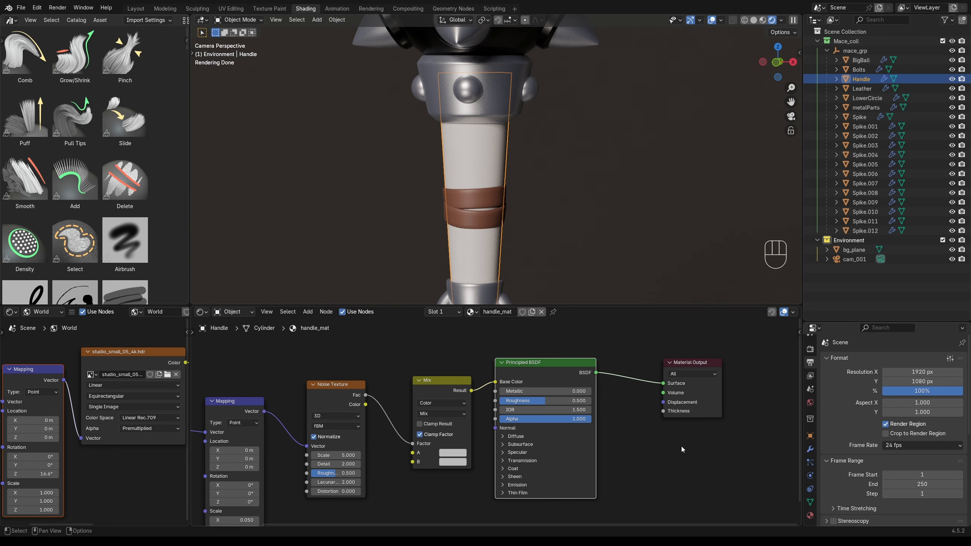
Preview the Noise Texture output on the handle and raise the noise scale to 70.1.
scroll(539, 383, up, 4)
middle_drag(638, 392, 514, 395)
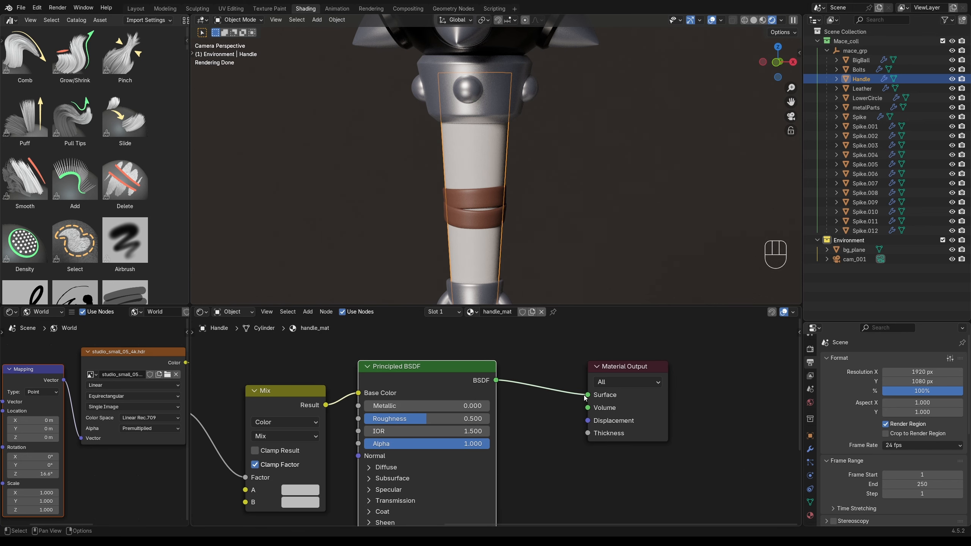
scroll(591, 408, down, 2)
middle_drag(208, 416, 461, 348)
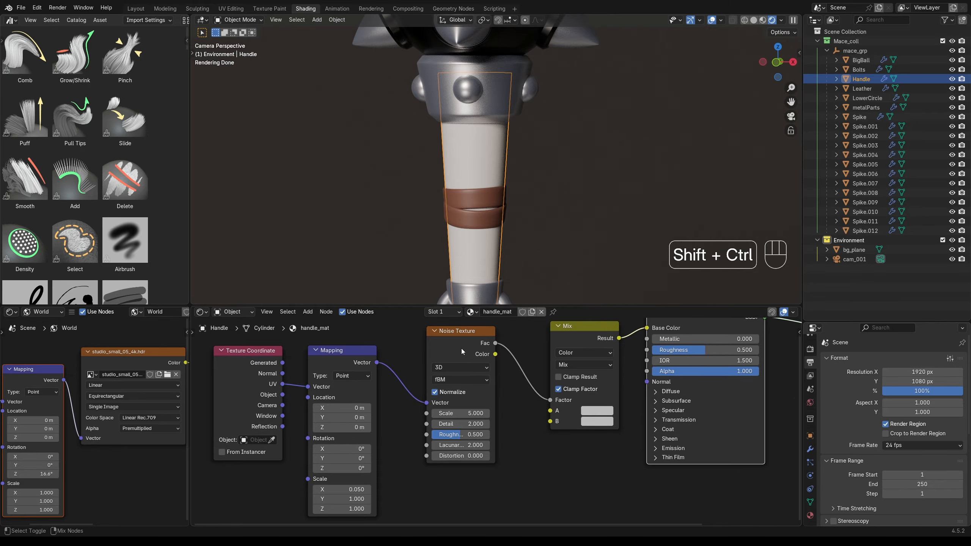
ctrl+shift+click(461, 349)
scroll(497, 421, up, 1)
drag(458, 412, 539, 412)
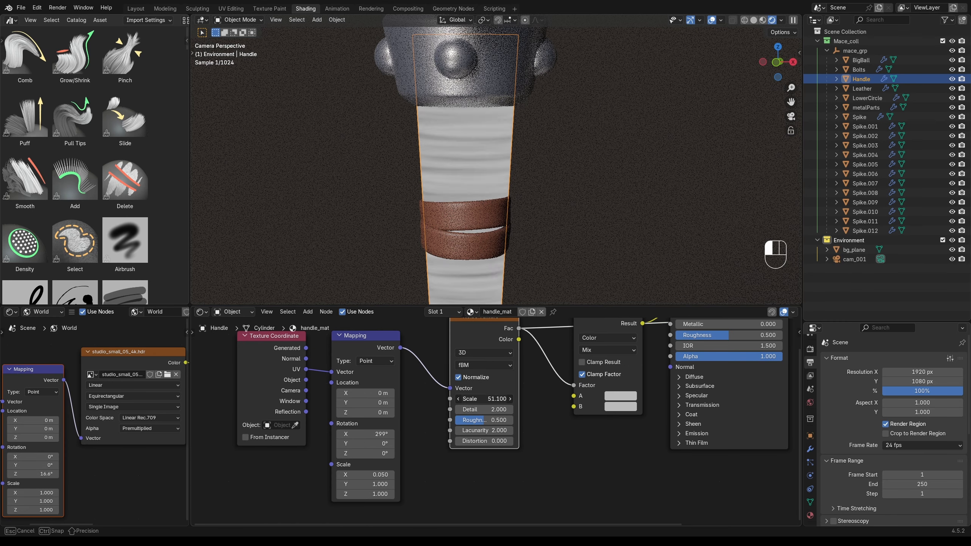
drag(539, 412, 544, 413)
scroll(538, 434, down, 1)
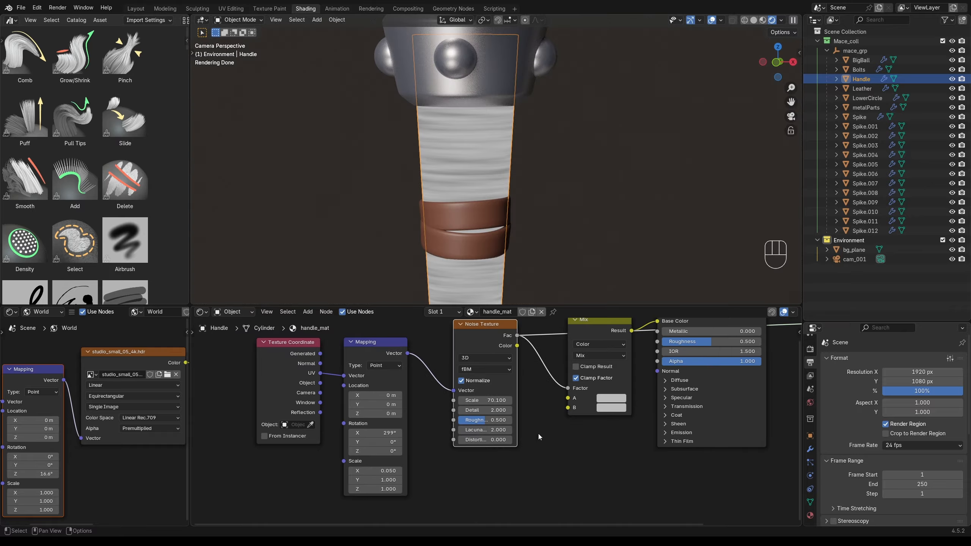
middle_drag(503, 191, 497, 168)
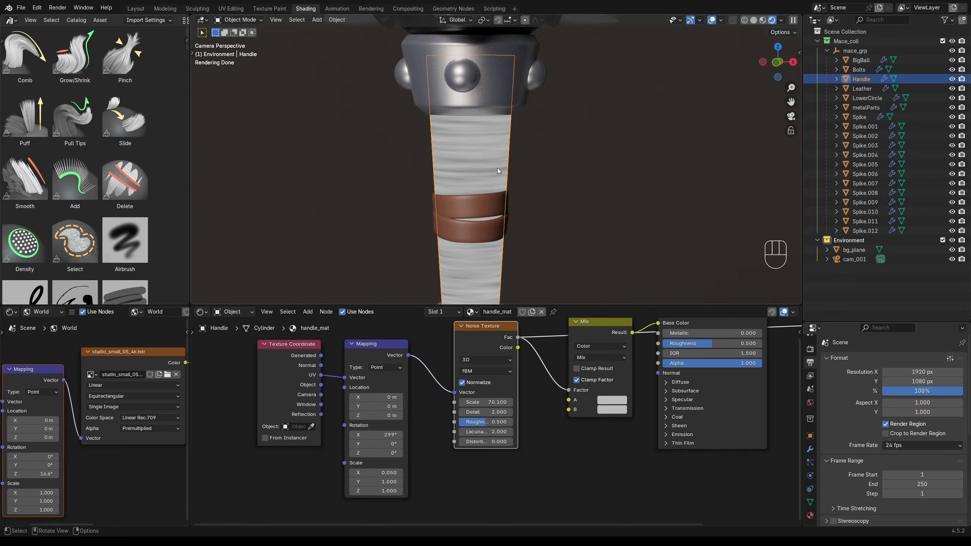
Reset the Mapping node's rotation to 0° and set its X scale to 1.
middle_drag(438, 486, 443, 470)
scroll(444, 470, up, 1)
click(390, 419)
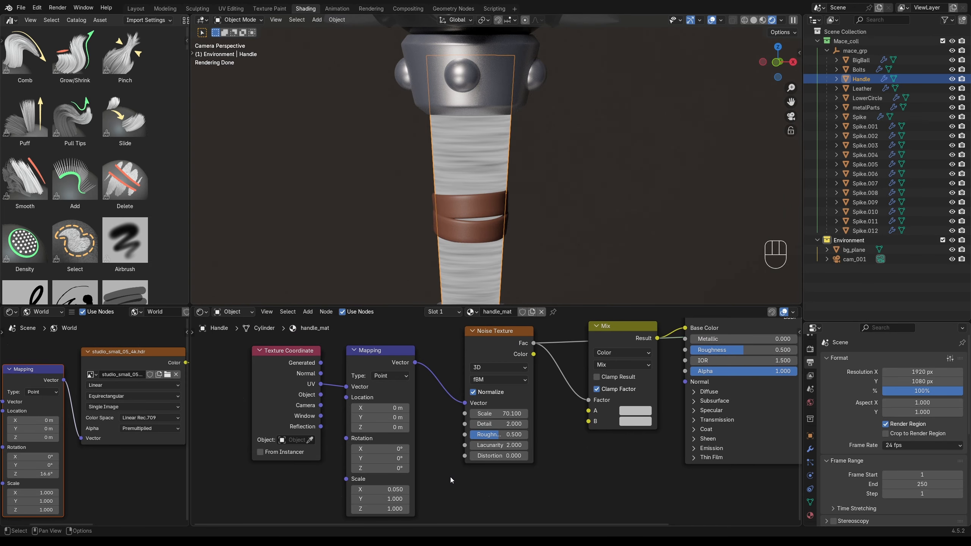
scroll(451, 476, up, 1)
click(394, 472)
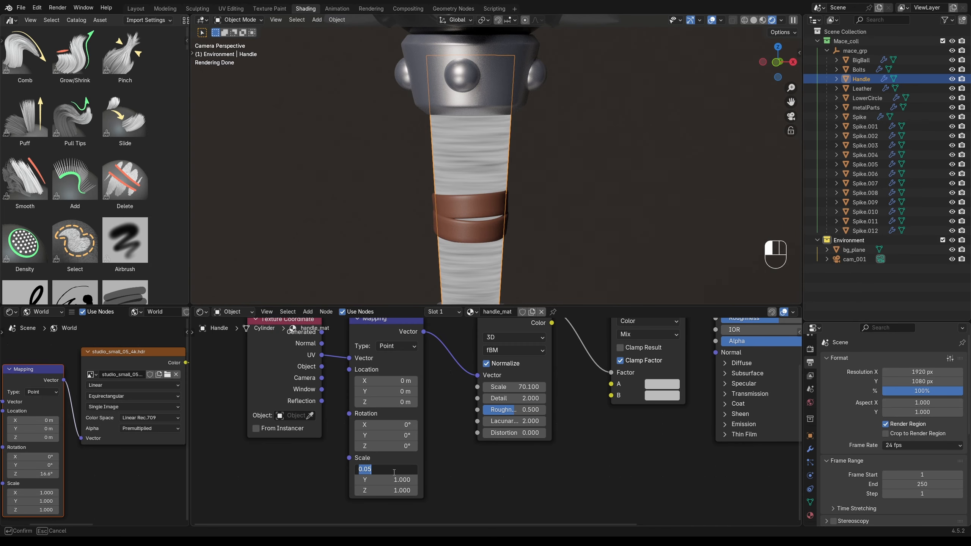
text(1)
key(Return)
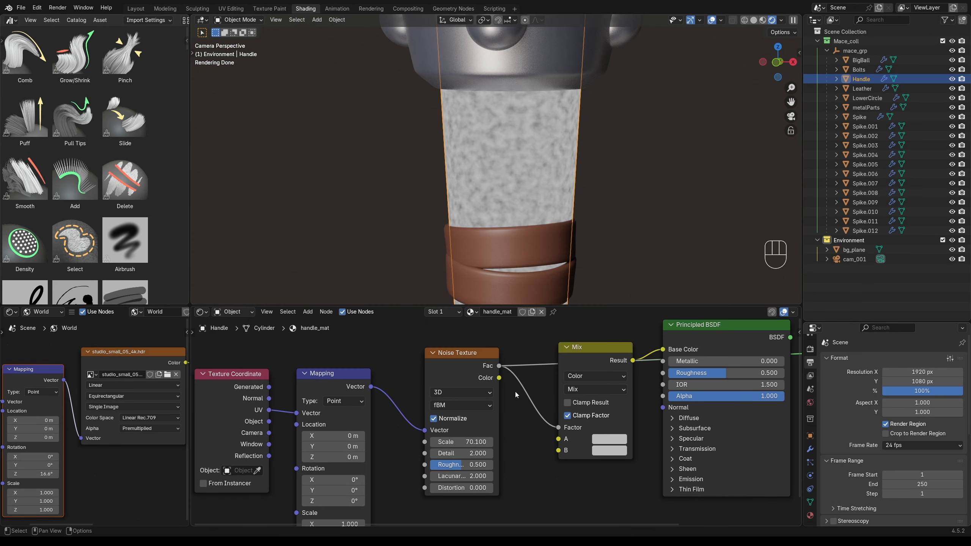
Set the Mapping node's Y scale to 0.05 to stretch the noise along the handle.
scroll(515, 392, down, 2)
scroll(575, 250, down, 3)
shift+middle_drag(576, 248, 560, 226)
middle_drag(390, 455, 407, 423)
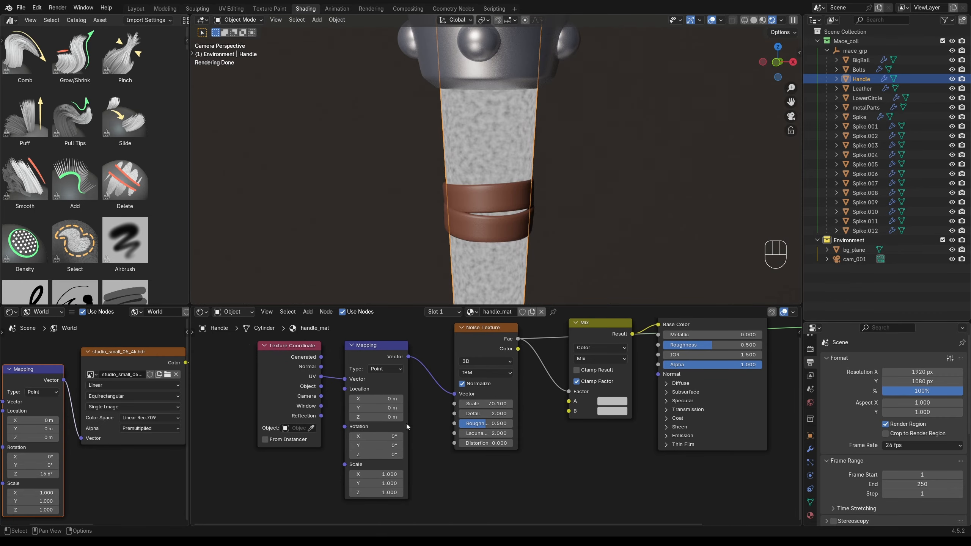
scroll(406, 423, up, 1)
click(367, 488)
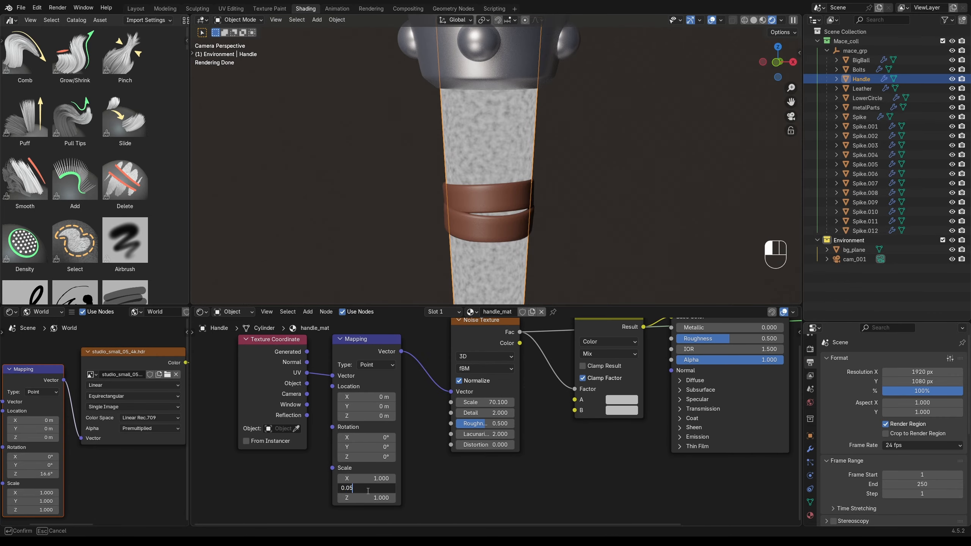
text(0.05)
key(Return)
Lower the Noise Texture's scale to 45.1 and its detail to 0.3.
shift+middle_drag(614, 158, 489, 390)
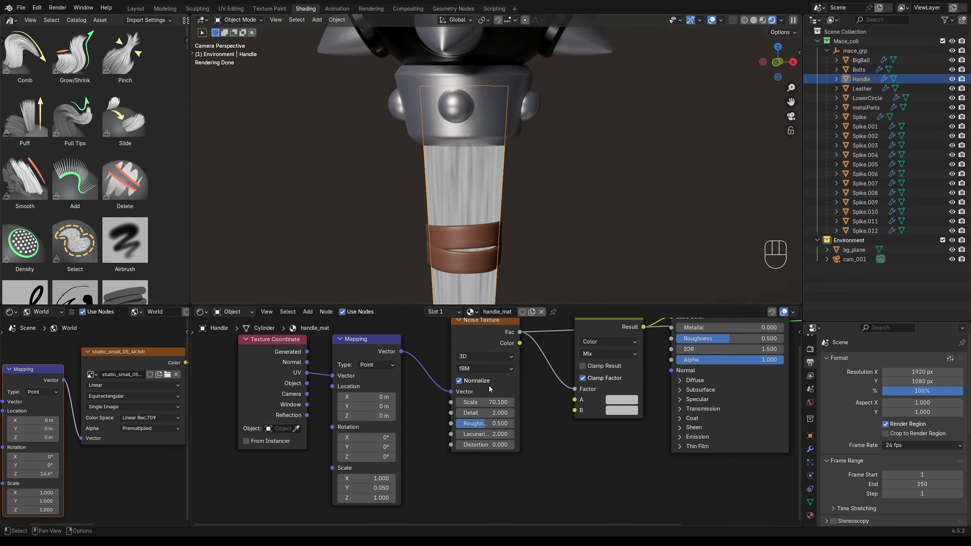
mouse_move(491, 402)
mouse_down()
mouse_move(454, 402)
mouse_move(493, 402)
mouse_move(469, 413)
mouse_up()
scroll(542, 239, down, 2)
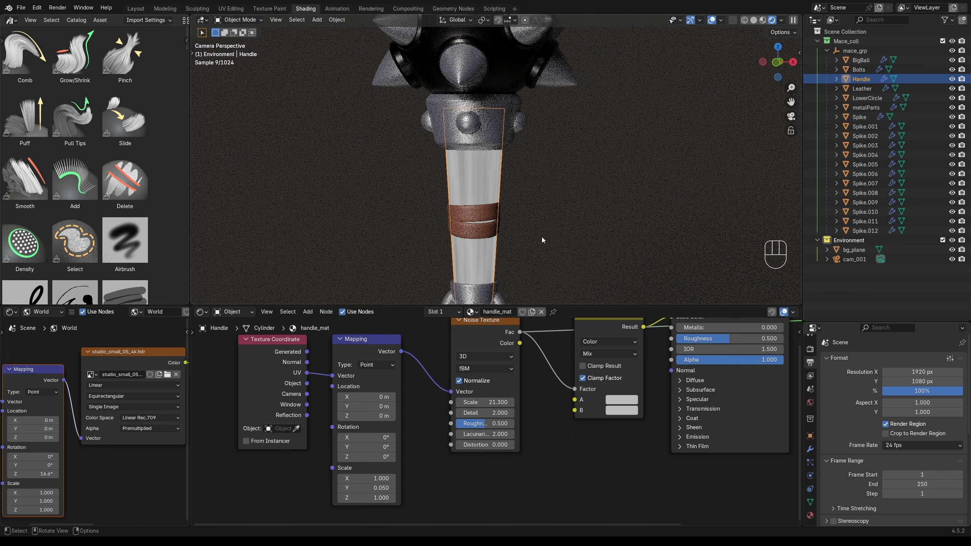
scroll(542, 240, up, 2)
scroll(504, 259, down, 2)
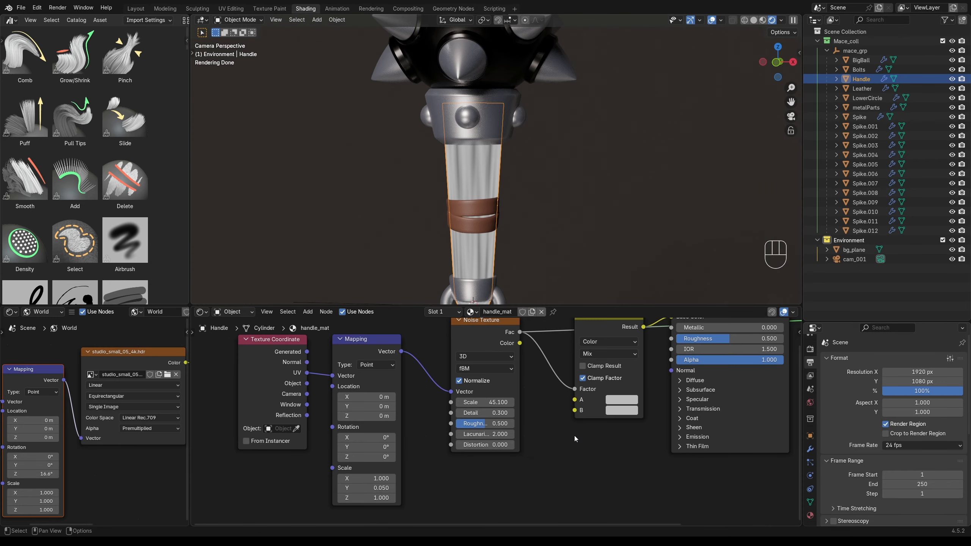
Preview the Mix node on the handle and set its A color to a medium orange-brown.
scroll(574, 436, down, 2)
middle_drag(574, 436, 508, 455)
ctrl+shift+click(533, 368)
scroll(540, 424, up, 3)
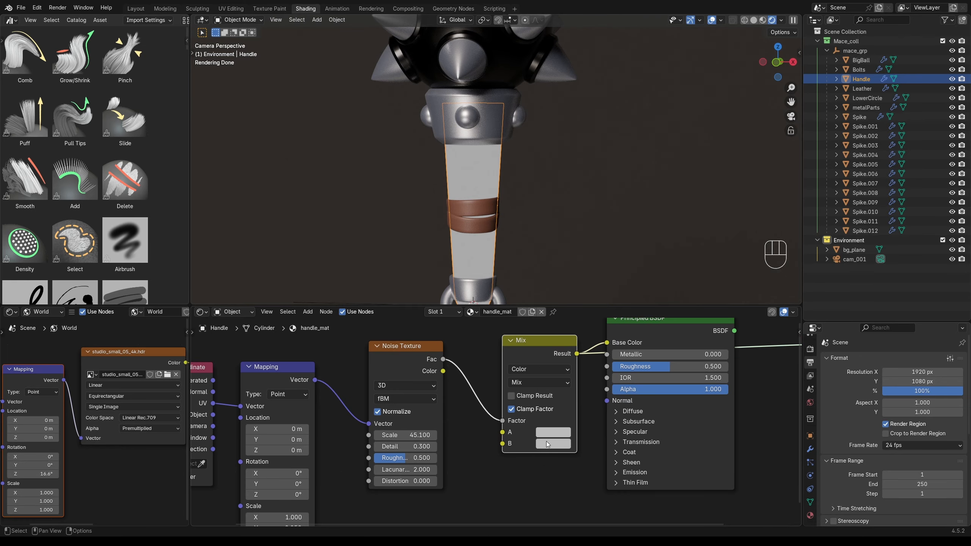
click(549, 434)
click(571, 326)
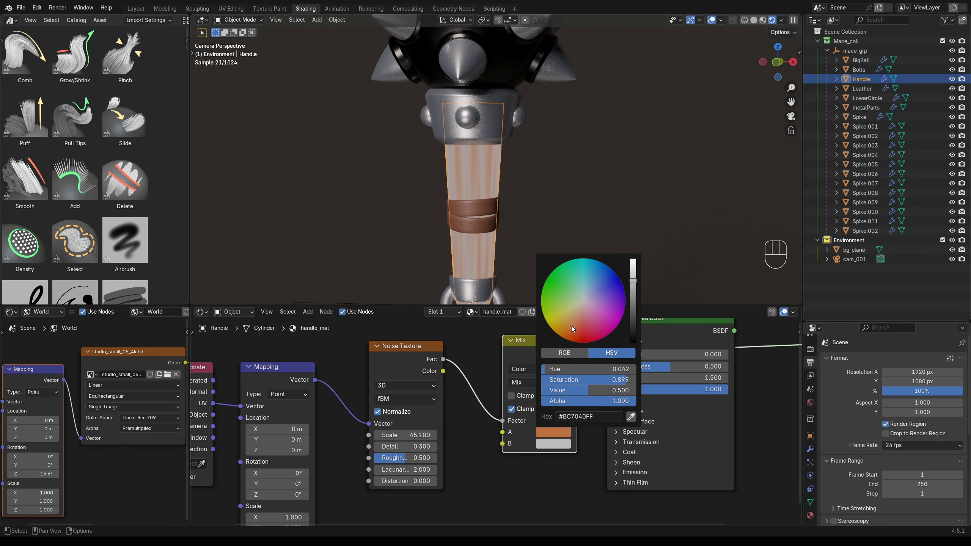
drag(632, 284, 632, 302)
drag(575, 328, 568, 328)
Set the Mix node's B color to the dark brown #4D311B.
click(540, 446)
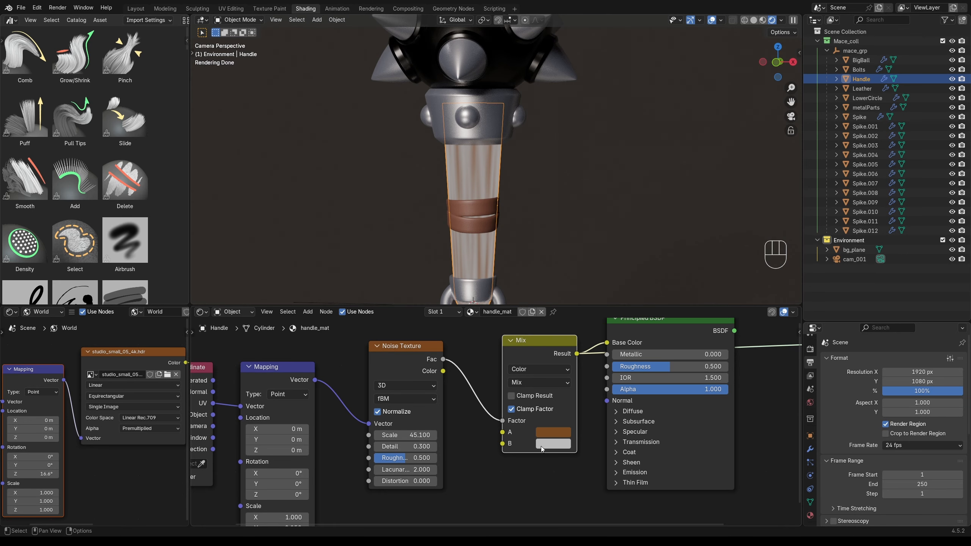
click(540, 446)
mouse_move(566, 402)
mouse_down()
mouse_move(535, 402)
mouse_move(548, 402)
mouse_up()
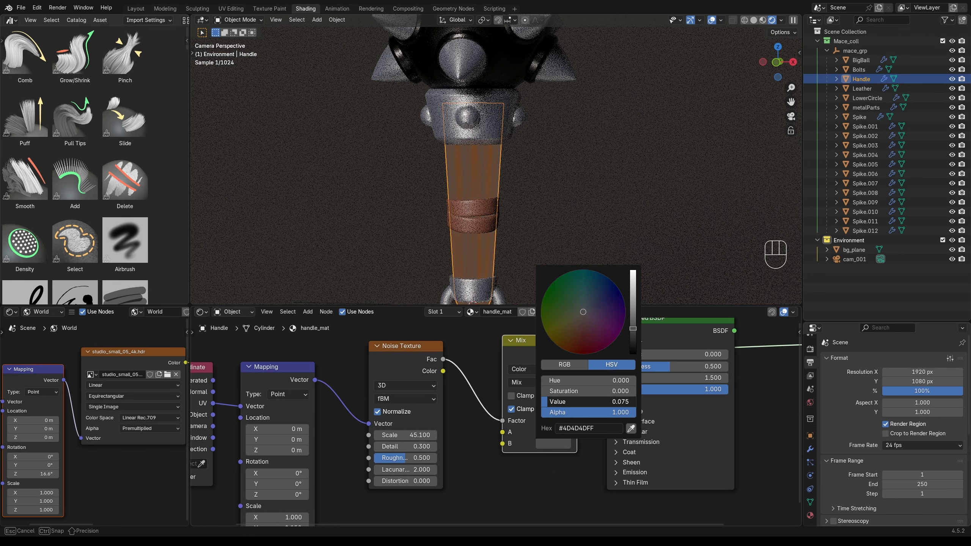
drag(571, 339, 571, 336)
Move the Principled BSDF and Material Output nodes away from the Mix node and reconnect the Principled BSDF to the material output.
scroll(484, 480, down, 3)
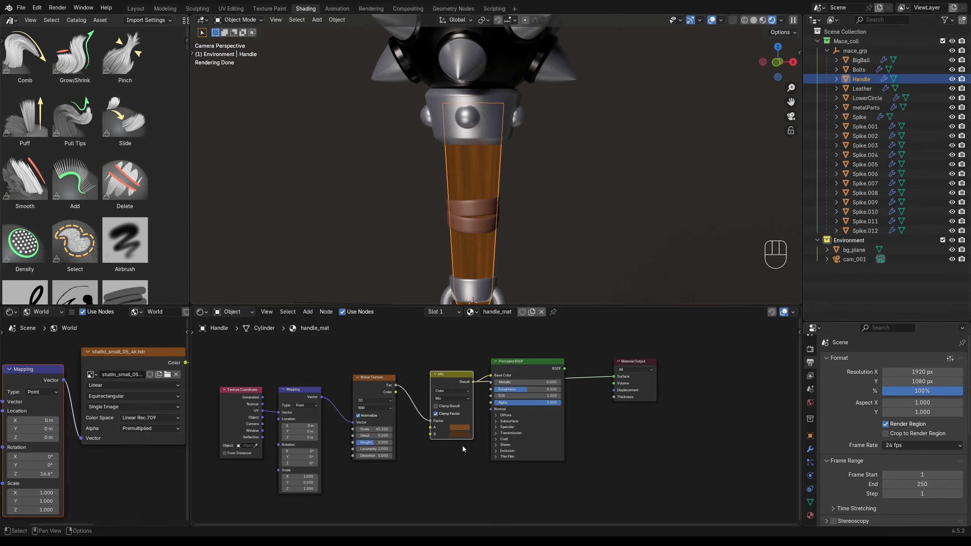
drag(702, 470, 490, 354)
key(g)
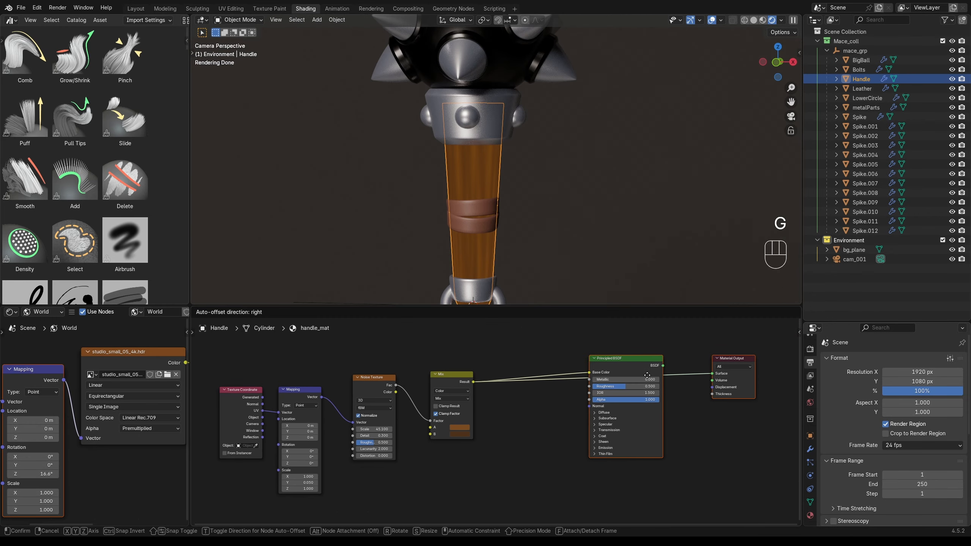
click(653, 376)
scroll(652, 376, up, 1)
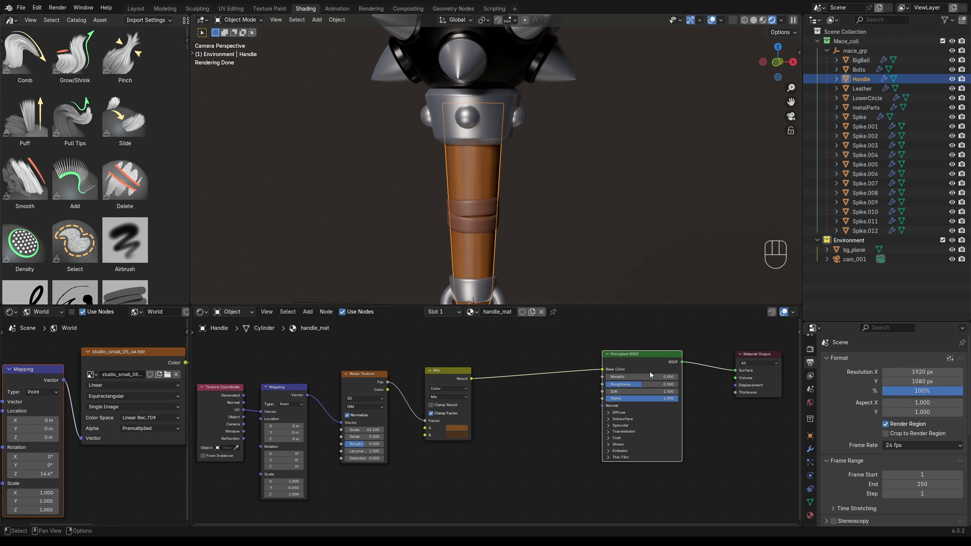
Insert a Hue/Saturation/Value node on the link between the Mix node and the Principled BSDF's Base Color.
middle_drag(615, 353, 557, 357)
scroll(556, 358, up, 2)
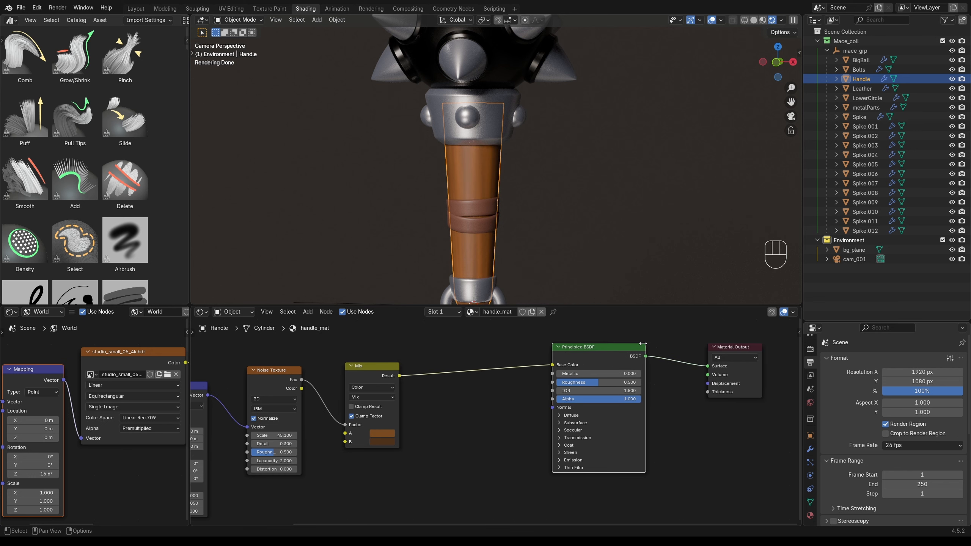
scroll(426, 435, up, 1)
key(shift+a)
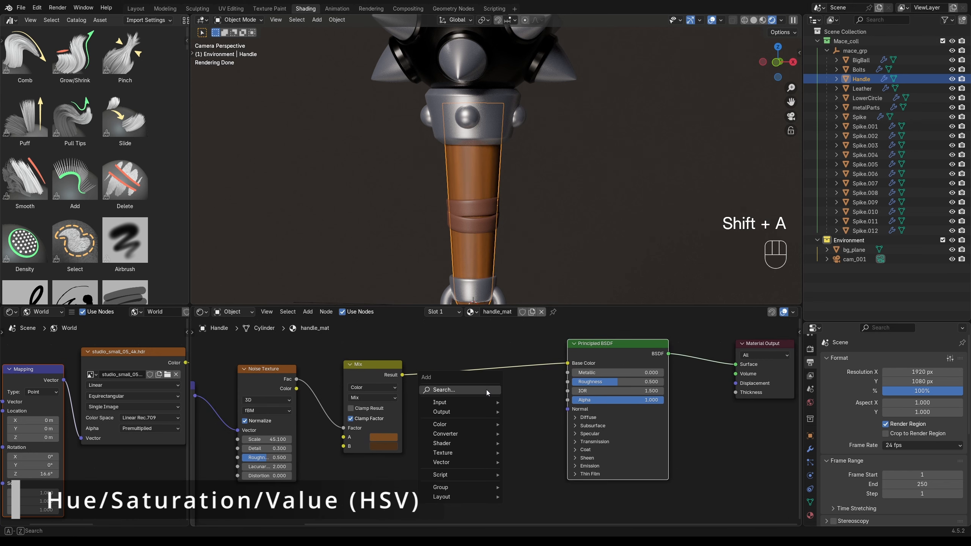
click(486, 390)
text(hue)
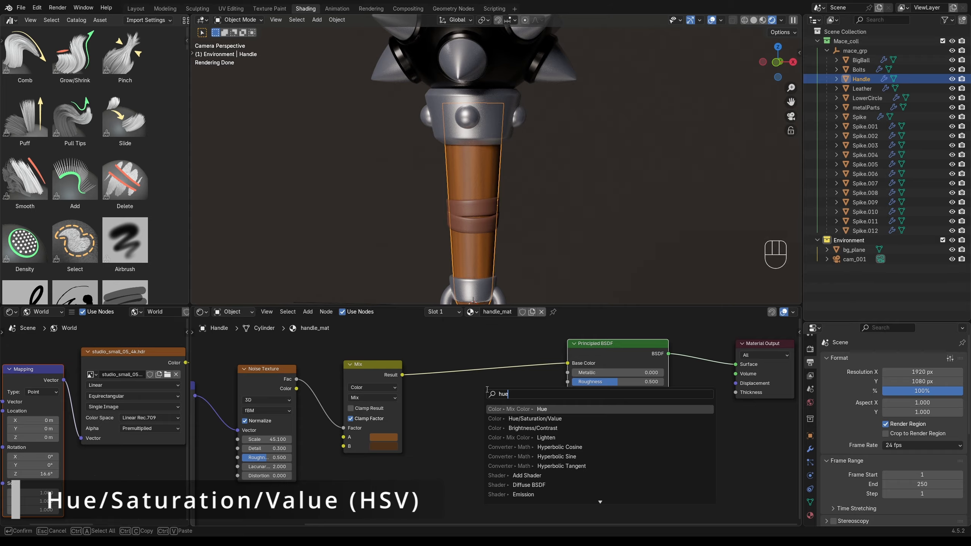
text( satu)
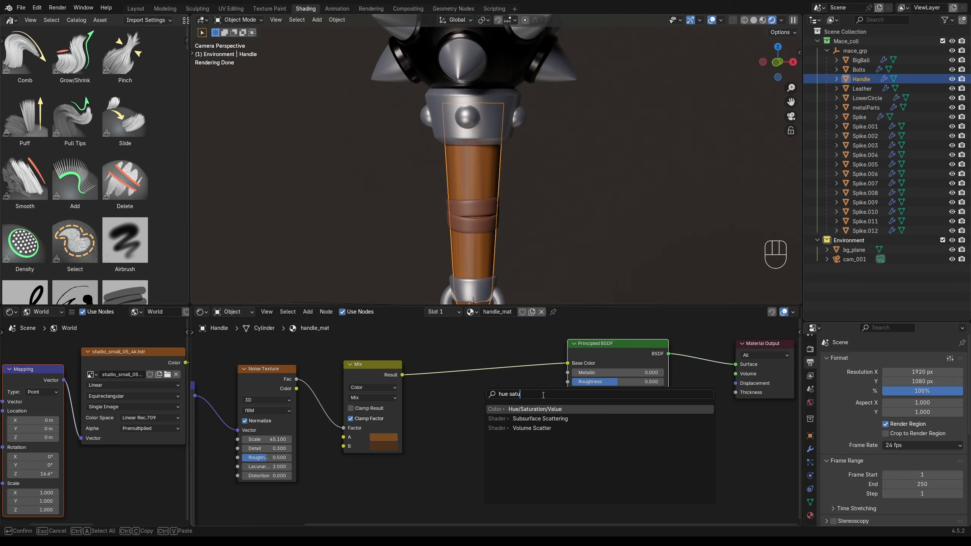
key(Return)
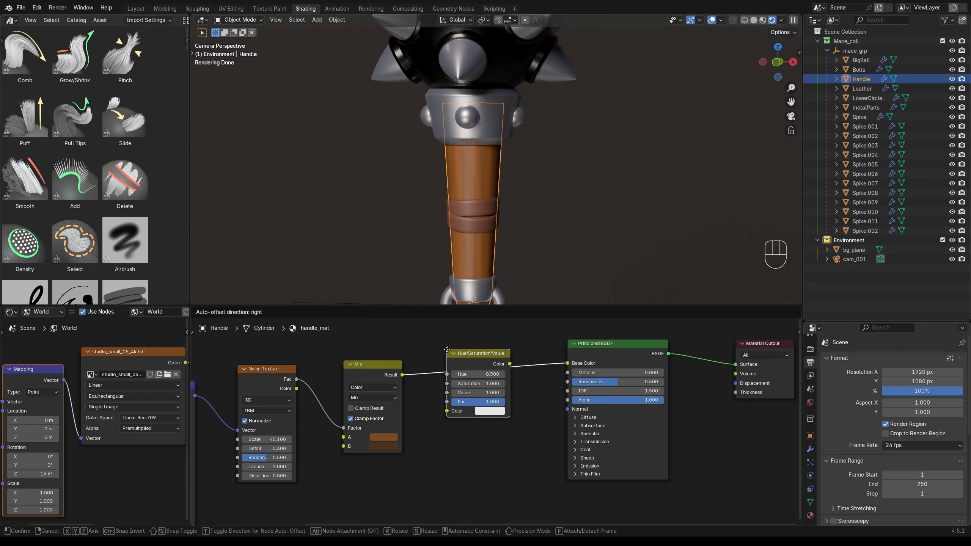
click(446, 348)
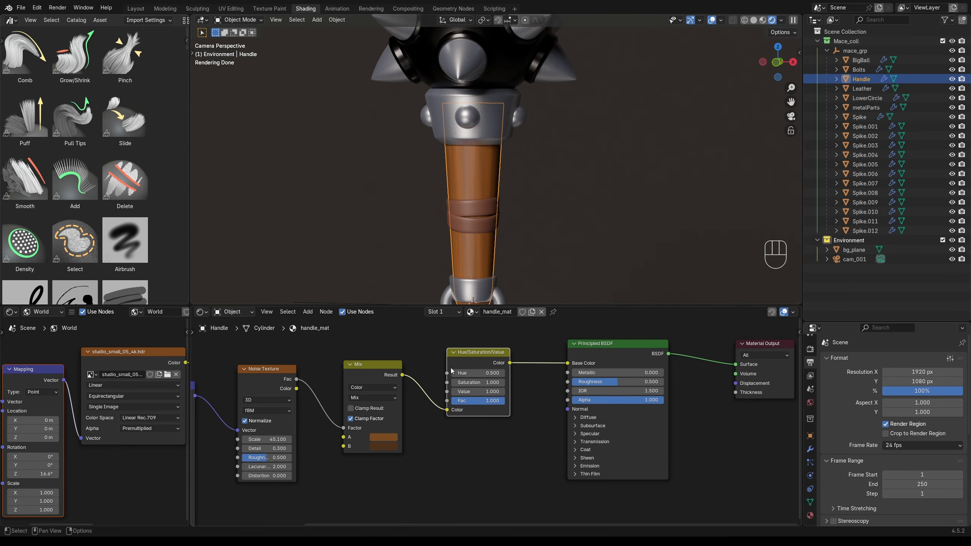
Set the Hue/Saturation/Value node's value to 2 and its saturation to 0.91.
click(472, 388)
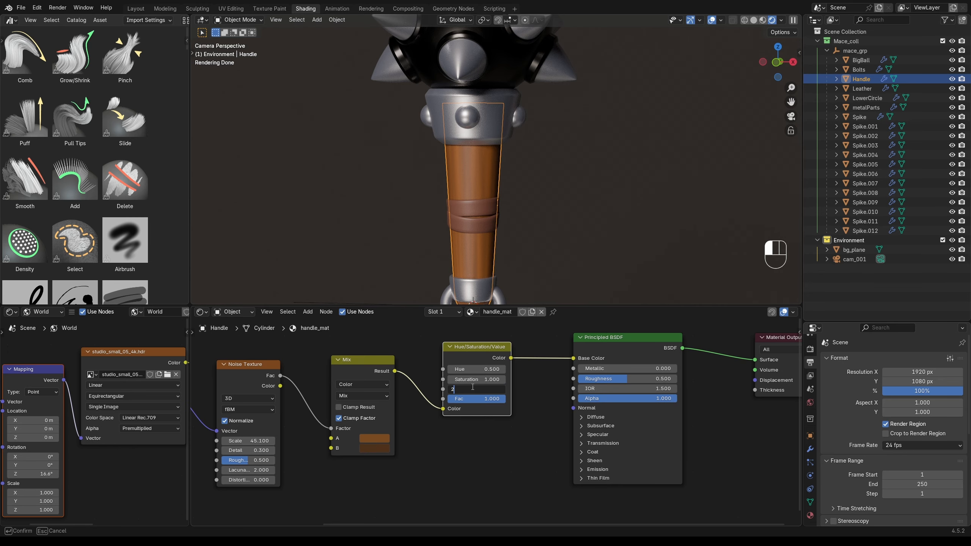
text(2)
key(Return)
scroll(513, 474, up, 3)
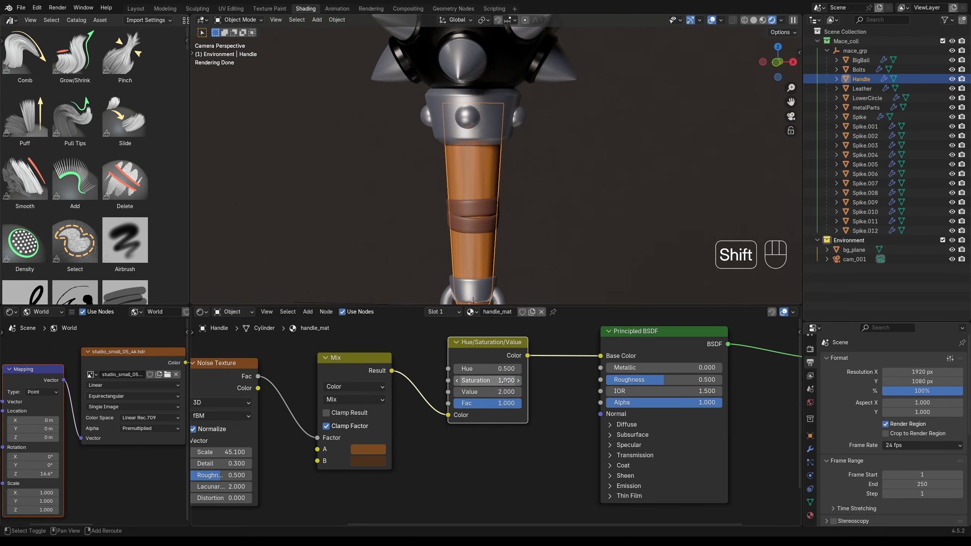
shift+drag(505, 380, 488, 381)
scroll(491, 255, down, 2)
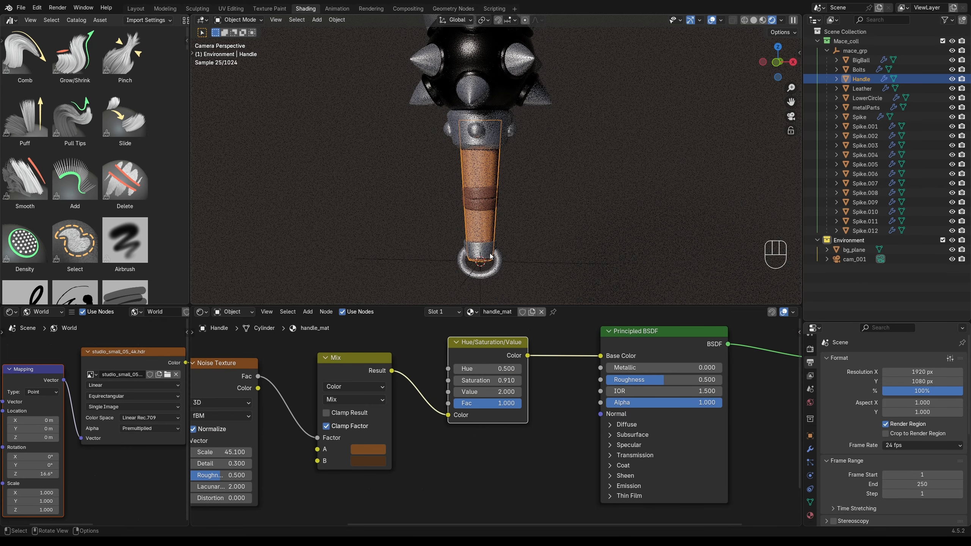
shift+middle_drag(501, 248, 514, 269)
scroll(524, 193, up, 1)
Reselect the handle, lighten the Mix node's B color to a brighter brown, and open its A color.
click(523, 194)
click(479, 209)
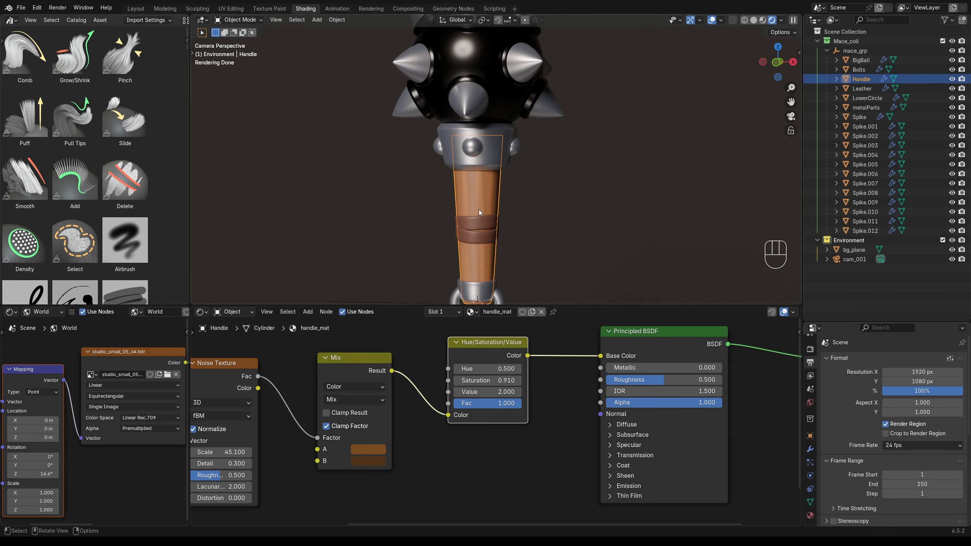
middle_drag(420, 481, 453, 487)
scroll(479, 470, up, 1)
click(393, 468)
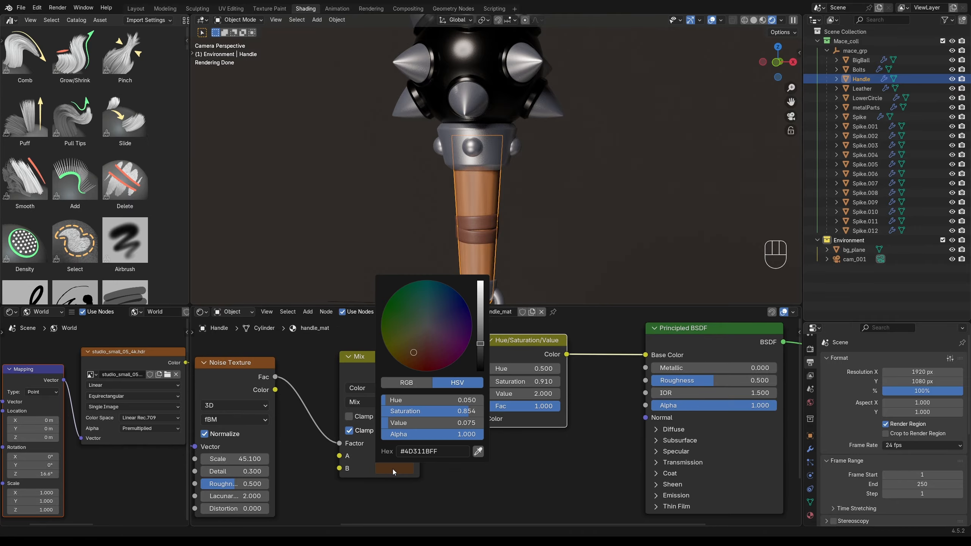
drag(412, 425, 435, 410)
click(393, 456)
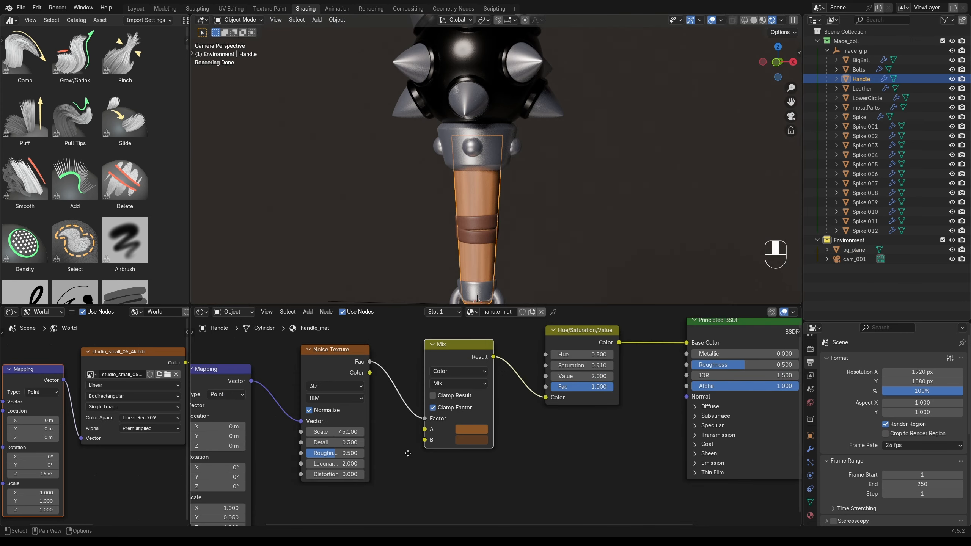
Raise the Noise Texture's scale to 57.9 and adjust its detail.
scroll(477, 237, up, 4)
scroll(446, 451, up, 1)
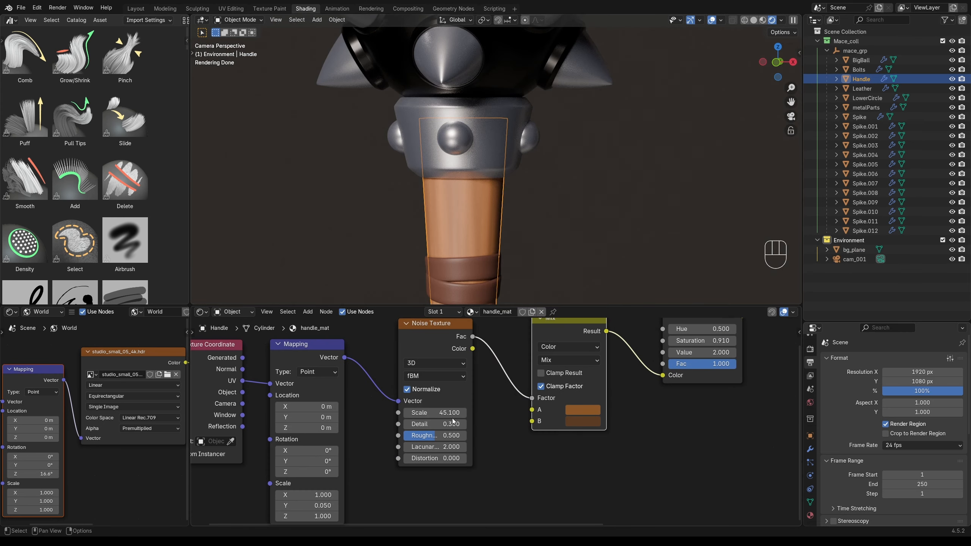
drag(439, 413, 493, 413)
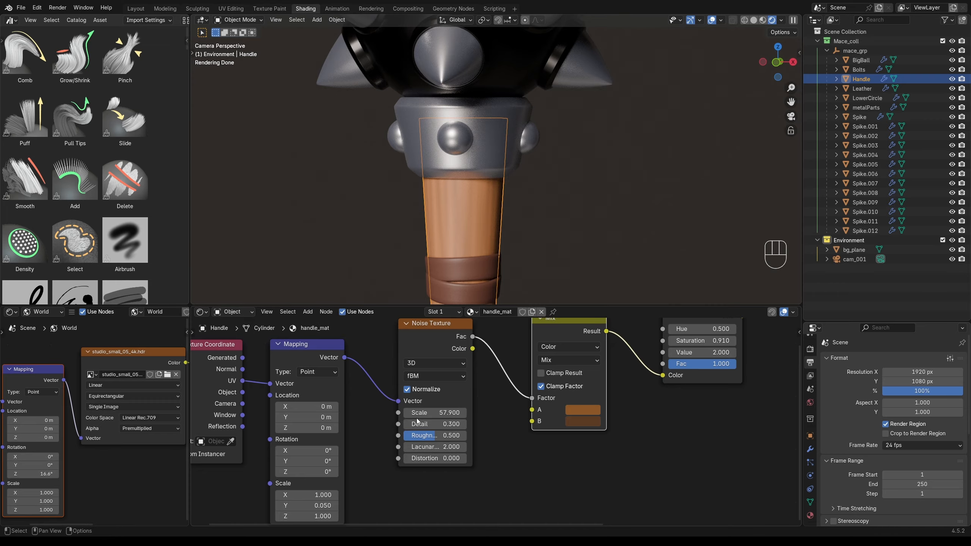
key(ctrl+z)
drag(432, 424, 459, 424)
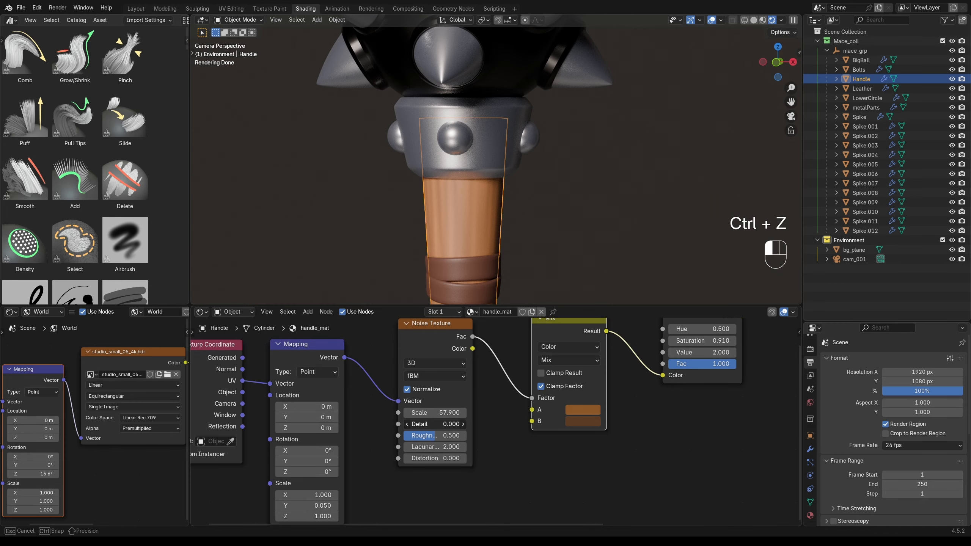
Select the mace's big ball and lighten the base color of metalBlack_mat to gray.
click(854, 249)
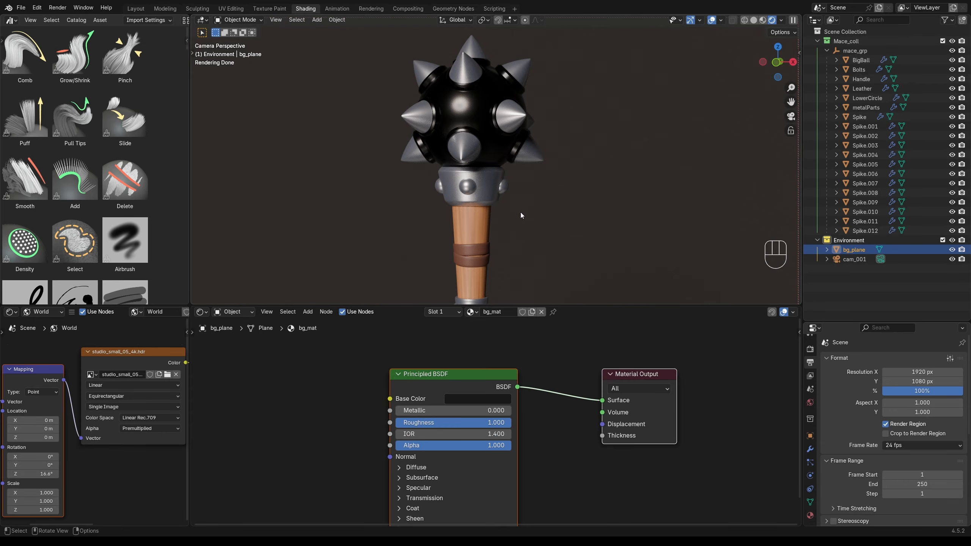
scroll(493, 176, down, 2)
scroll(477, 128, up, 2)
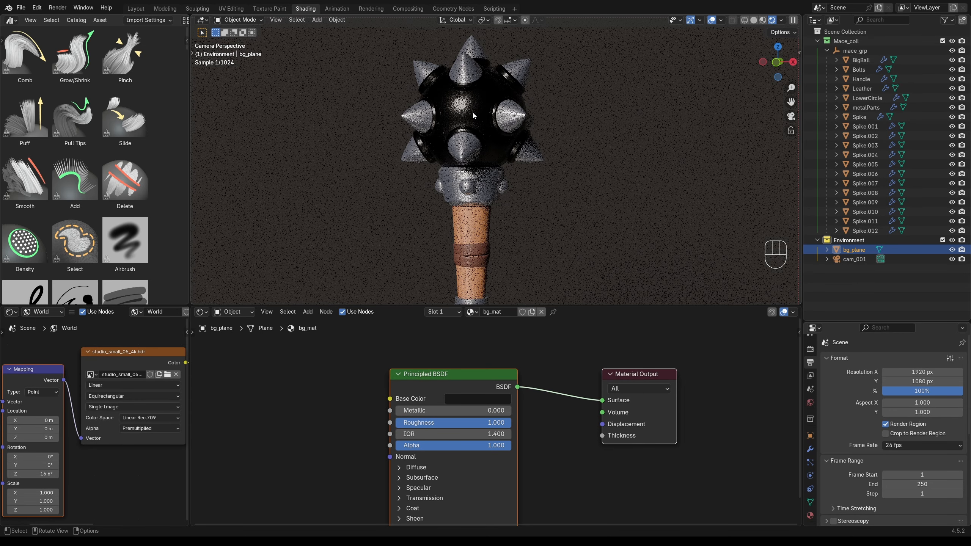
click(467, 101)
middle_drag(560, 352, 549, 392)
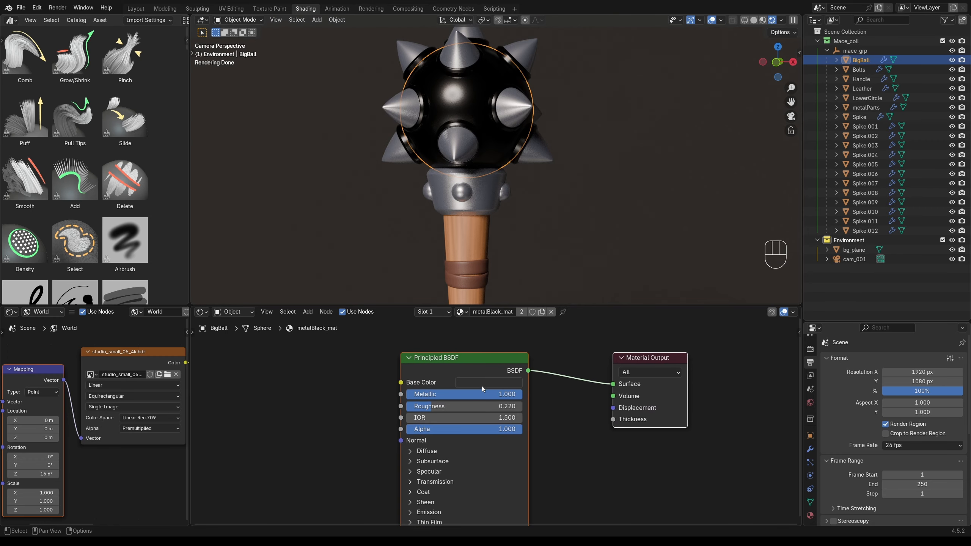
click(481, 384)
drag(497, 340, 526, 341)
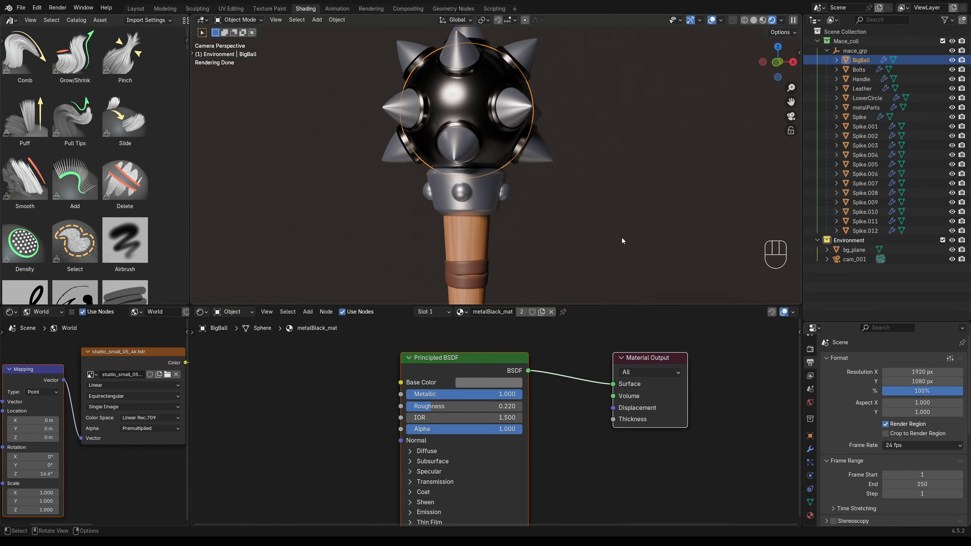
click(599, 185)
scroll(567, 188, down, 3)
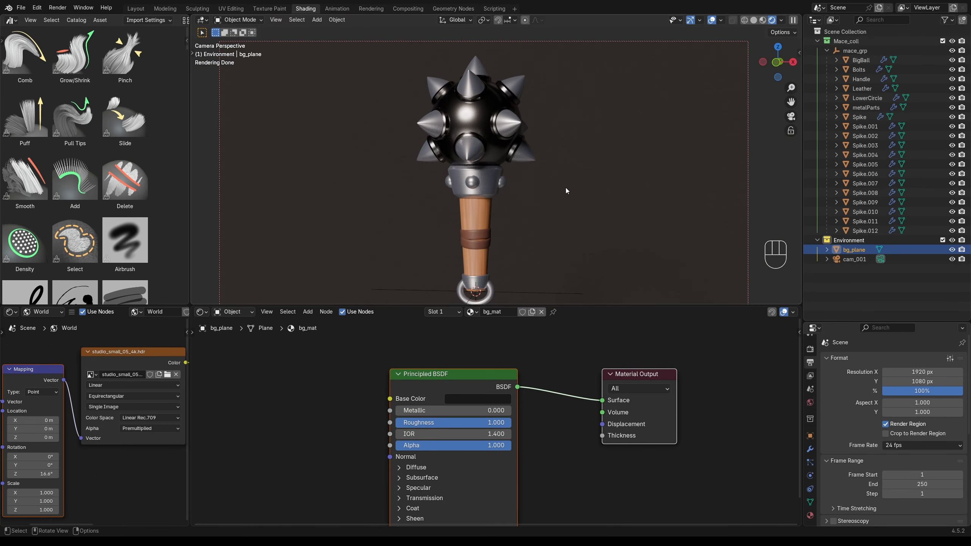
Select the camera cam_001 and try moving it to reframe the mace, undoing each move.
click(712, 202)
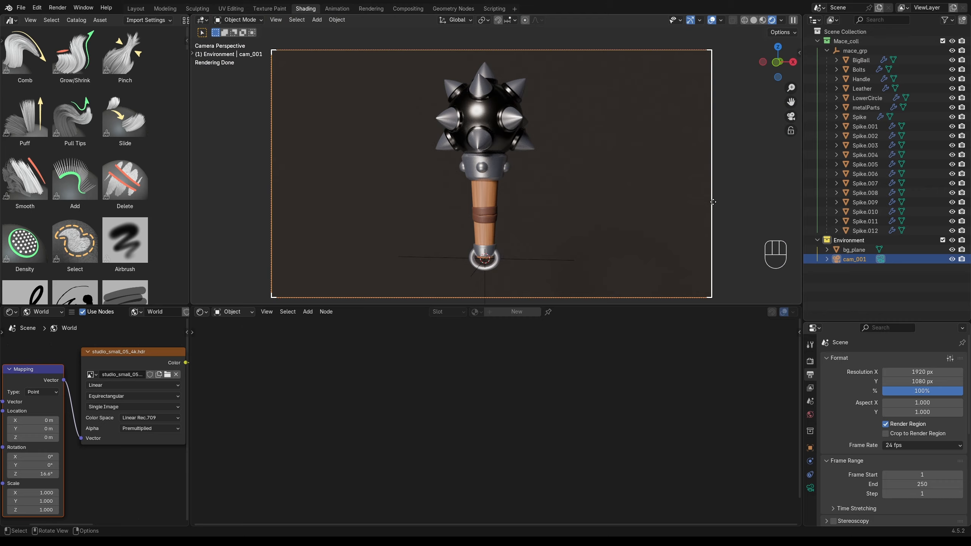
key(g)
click(716, 188)
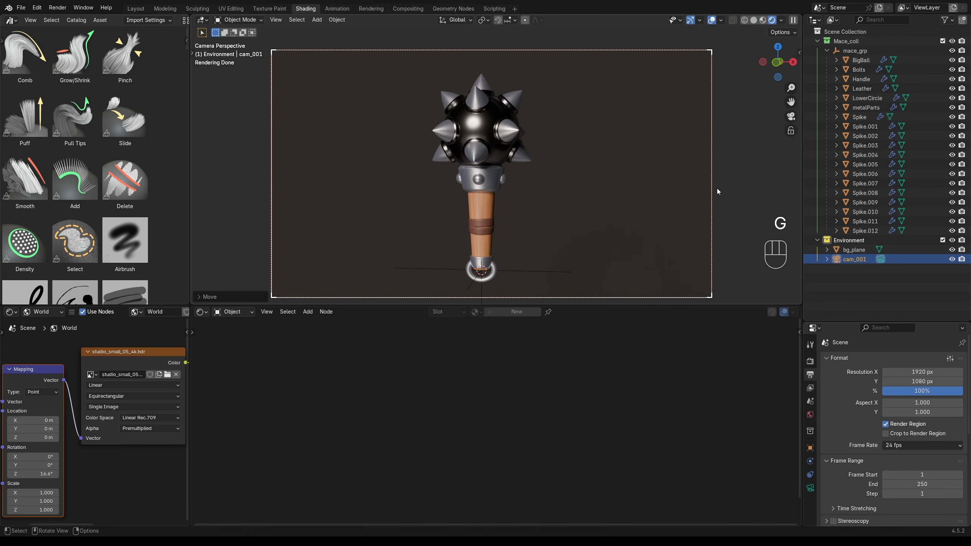
key(ctrl+z)
key(g)
shift+click(629, 179)
key(ctrl+z)
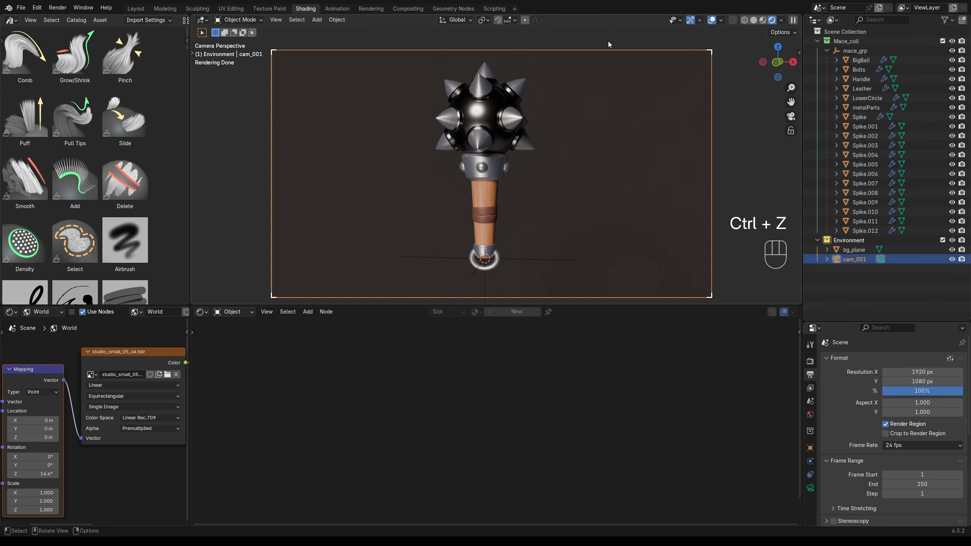
Move the camera slightly to reframe the mace in the camera view.
key(g)
click(614, 210)
scroll(537, 261, up, 1)
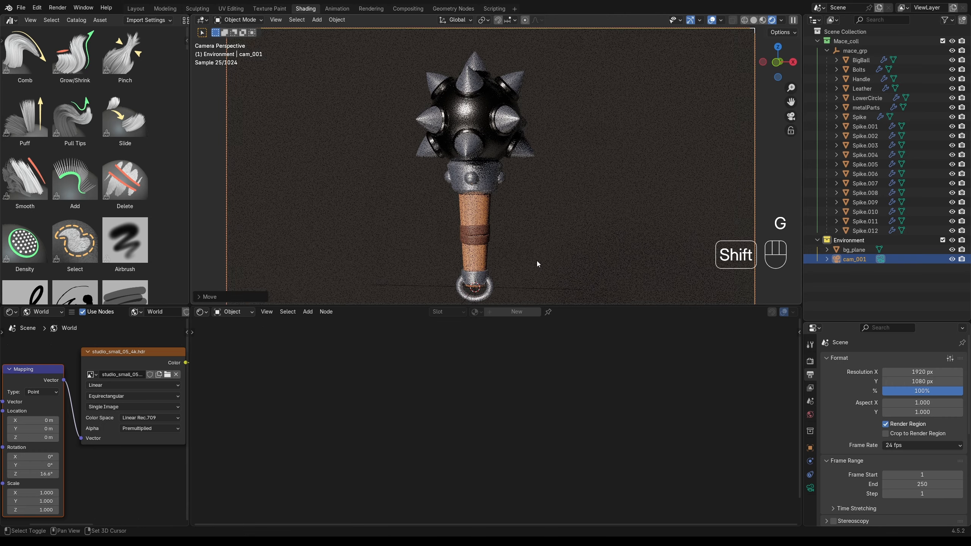
shift+middle_drag(537, 261, 549, 236)
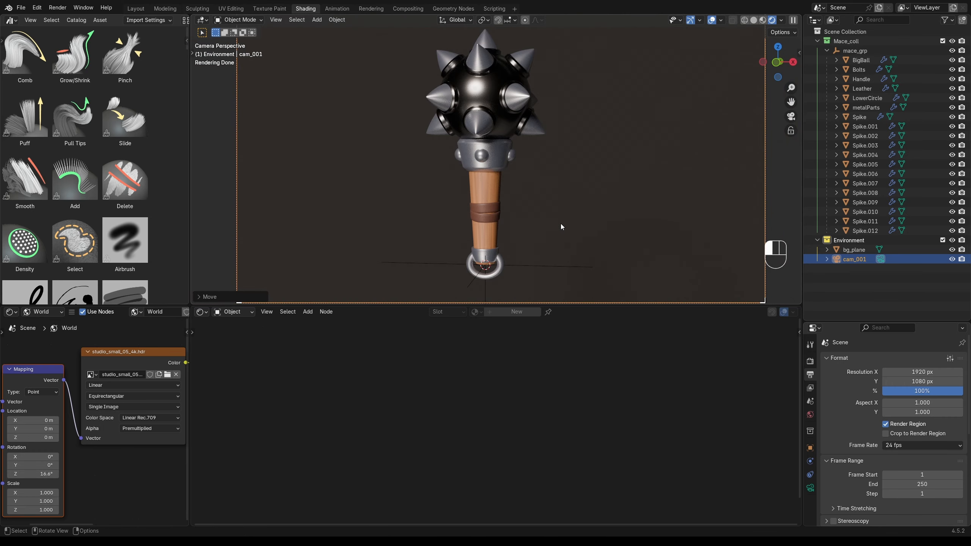
click(561, 223)
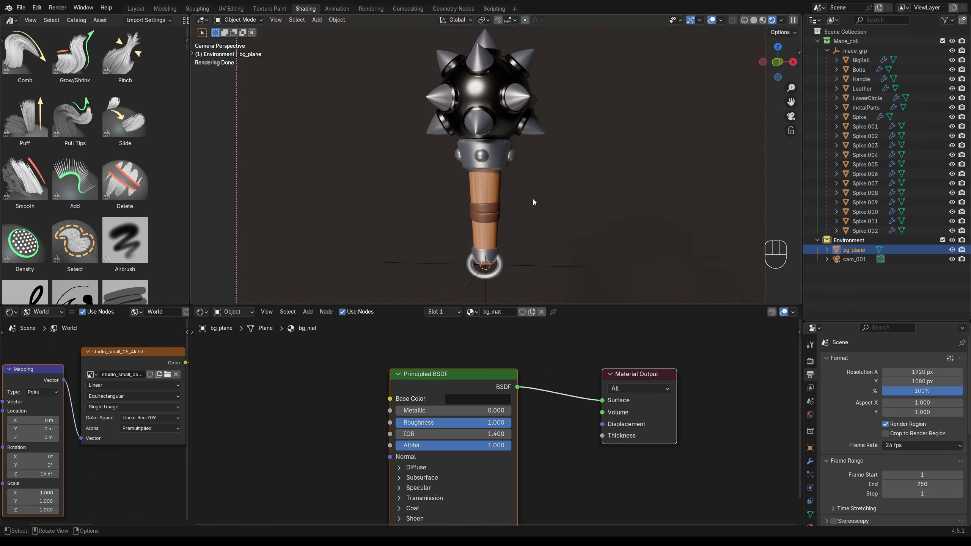
Add an area light to the Environment collection.
click(861, 239)
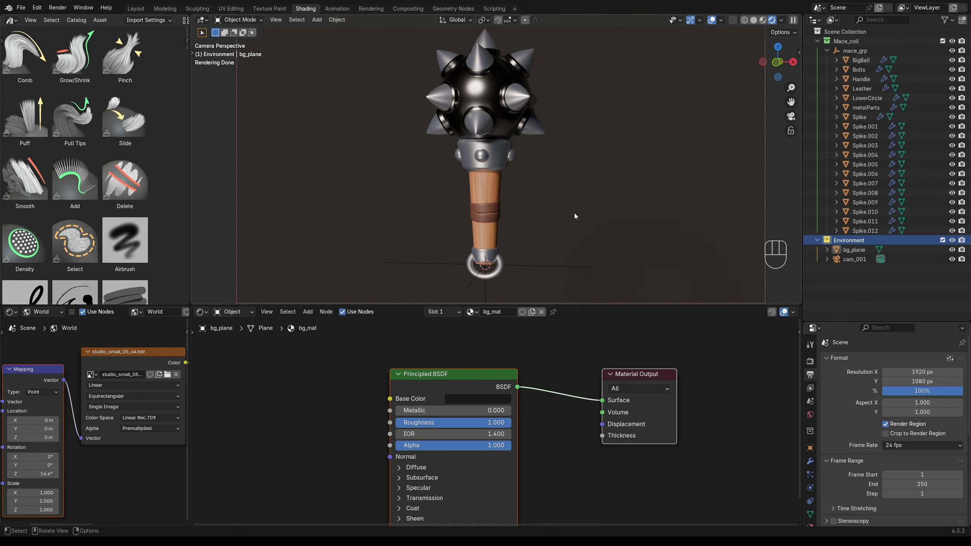
middle_drag(537, 200, 537, 208)
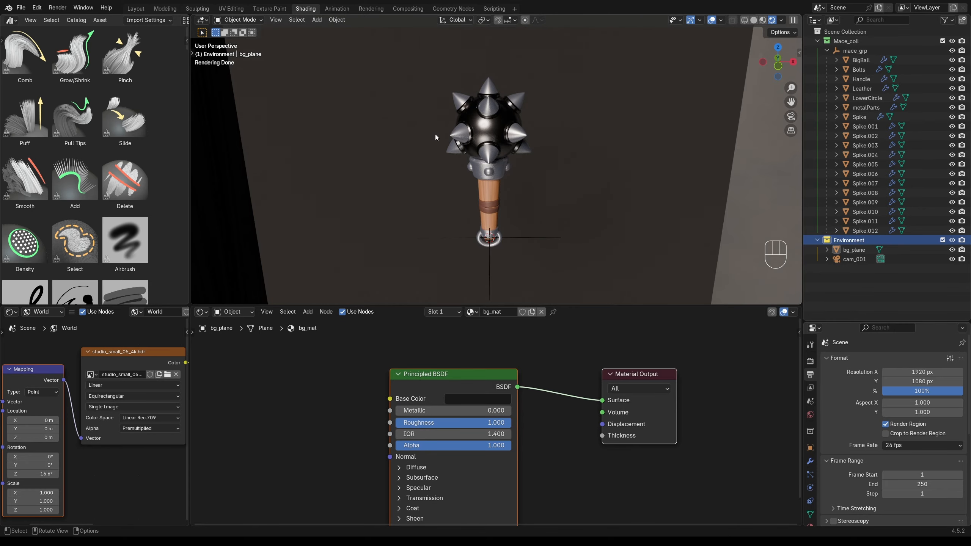
middle_drag(548, 211, 579, 209)
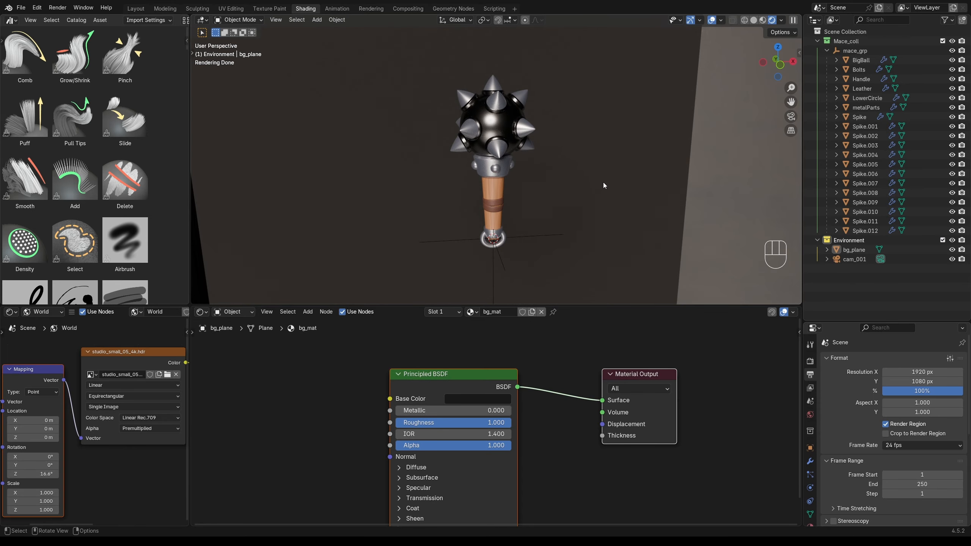
key(shift+a)
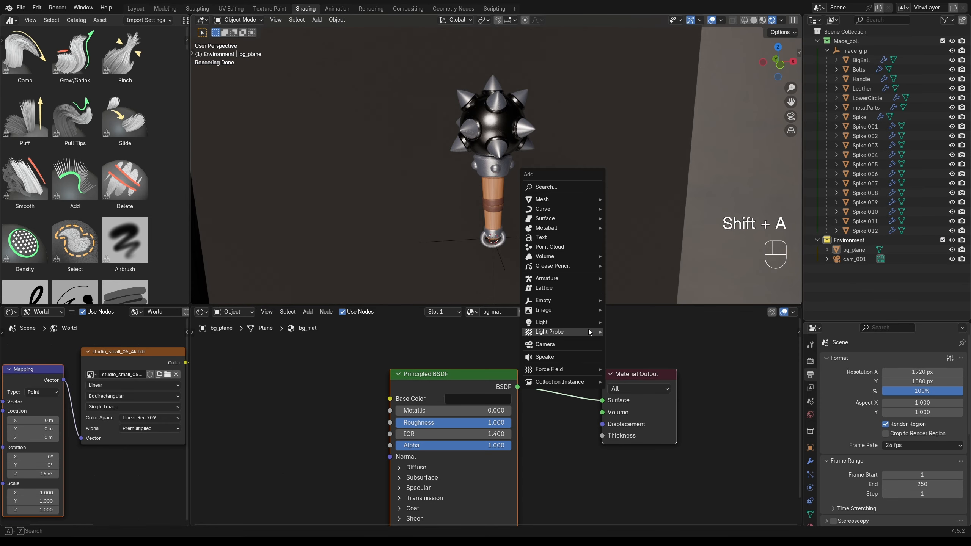
mouse_move(589, 322)
click(640, 352)
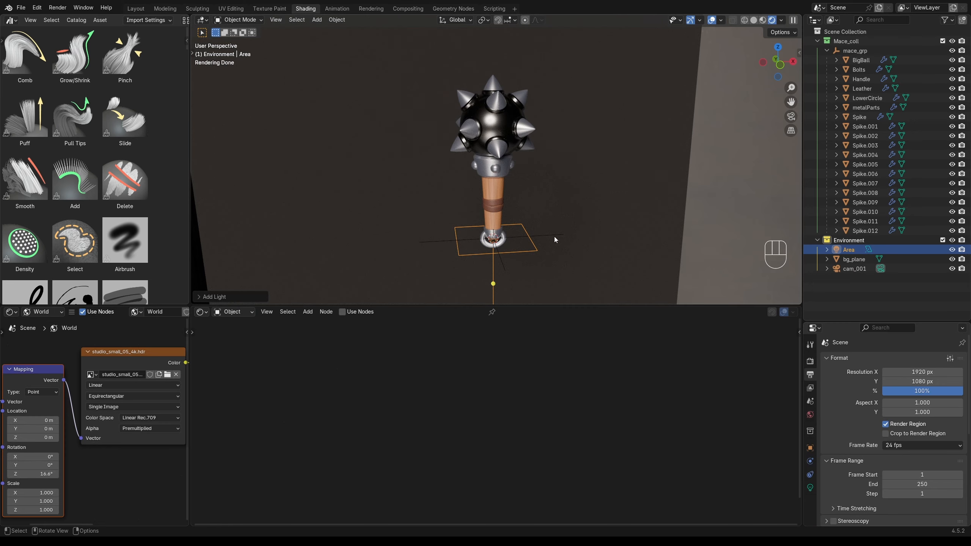
Rotate the area light about the X axis until it points roughly horizontally, and raise it behind the mace.
middle_drag(553, 237, 663, 233)
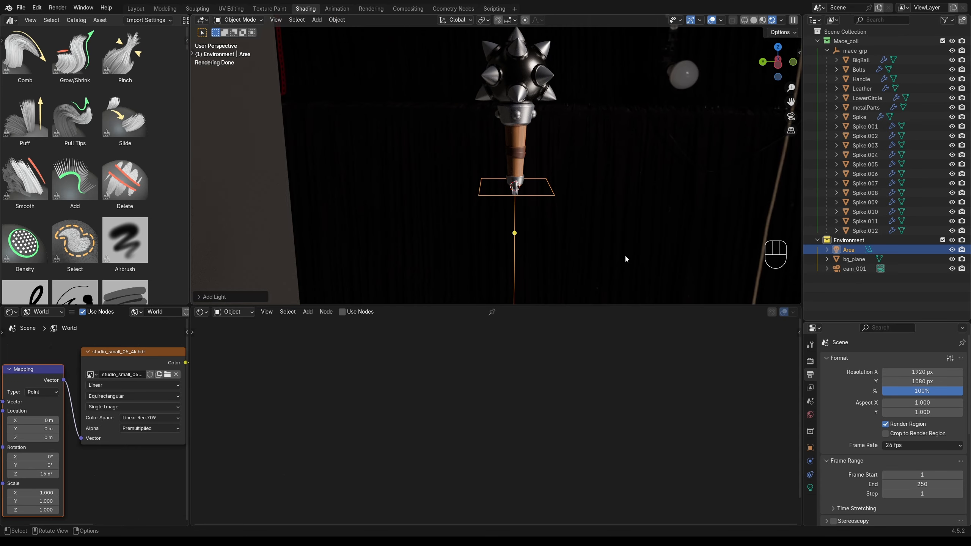
key(r)
key(x)
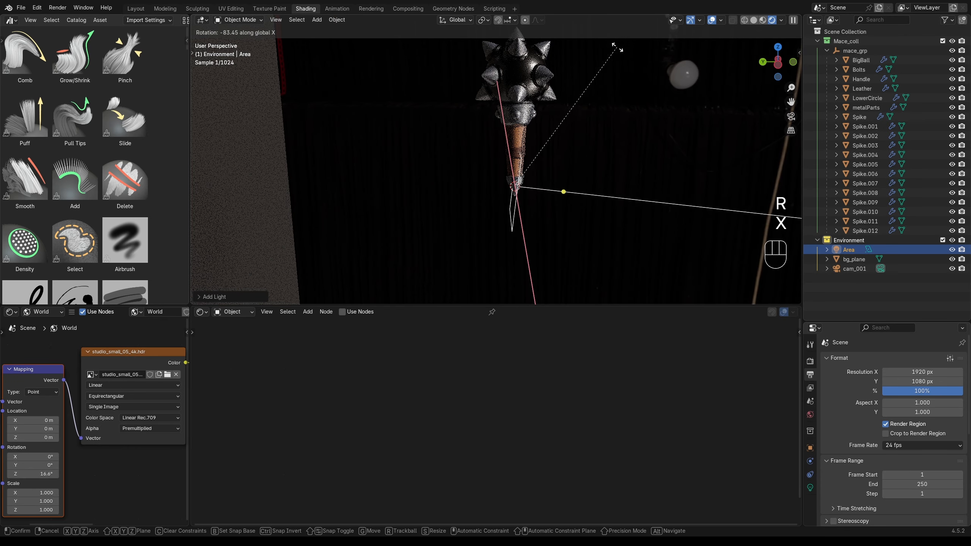
click(582, 162)
key(g)
click(621, 132)
Rotate the area light about the Z axis to angle its beam diagonally across the mace.
middle_drag(620, 132, 605, 197)
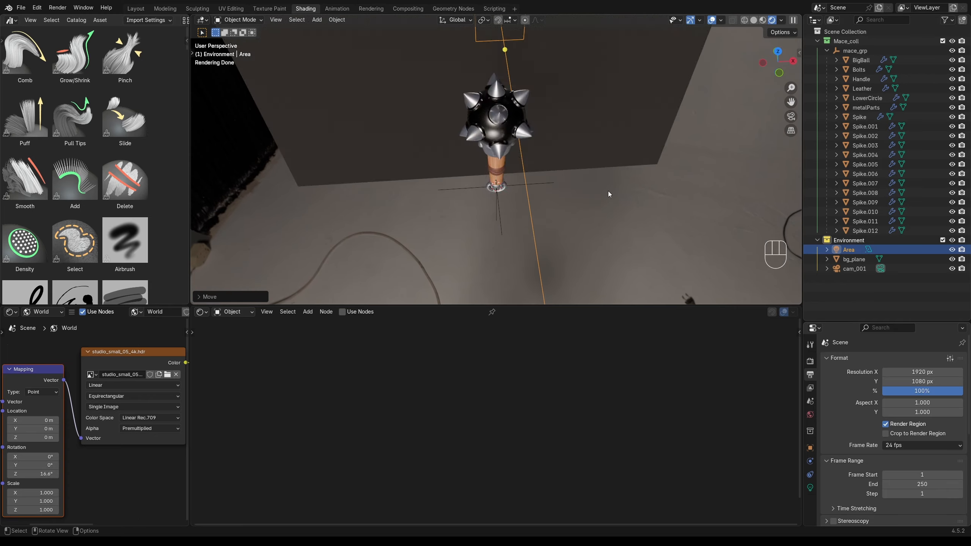
key(r)
key(z)
click(551, 210)
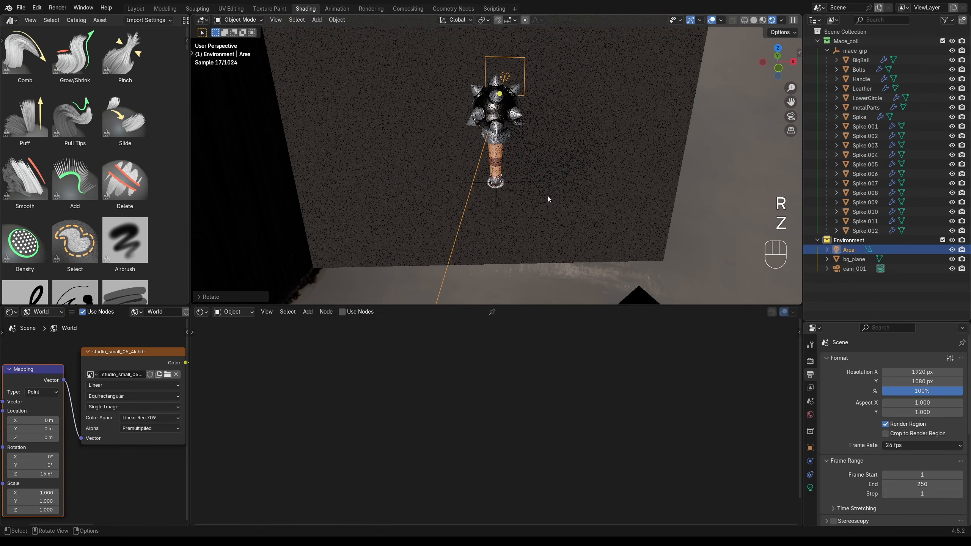
Scale the area light up to about 3.3 times and lower it behind the mace in the camera view.
key(KP_0)
key(s)
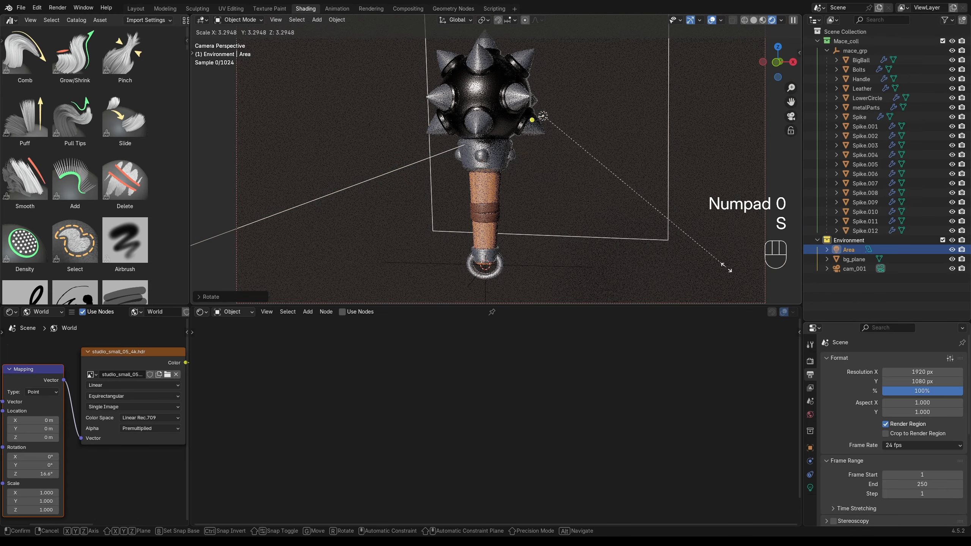
click(725, 267)
key(g)
click(686, 219)
middle_drag(686, 218, 538, 218)
key(KP_0)
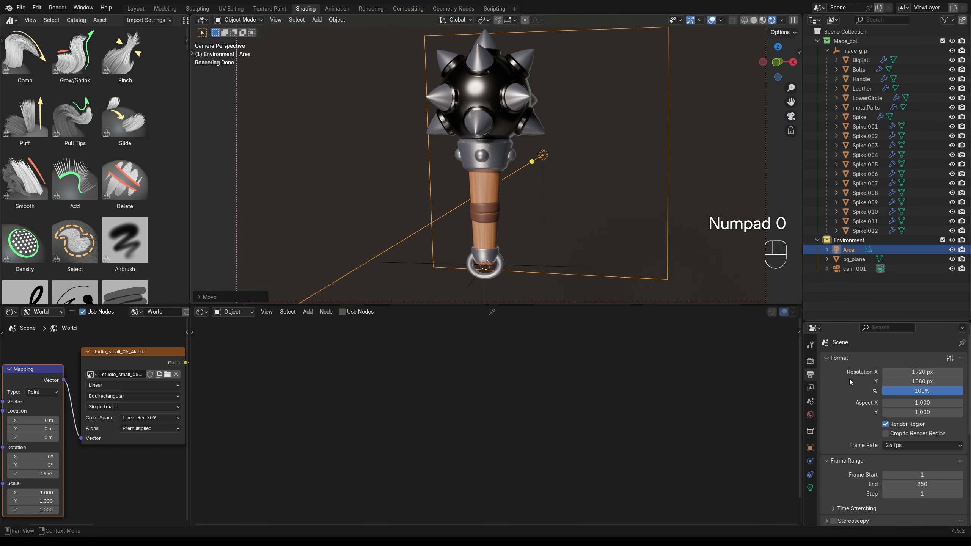
Enlarge the properties area and set the area light's power to 200 W.
drag(833, 323, 838, 259)
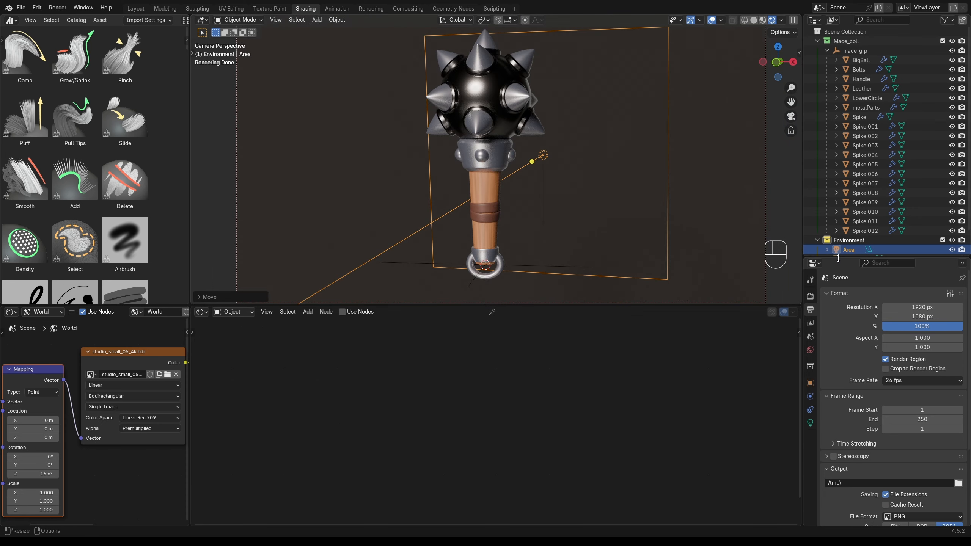
click(810, 424)
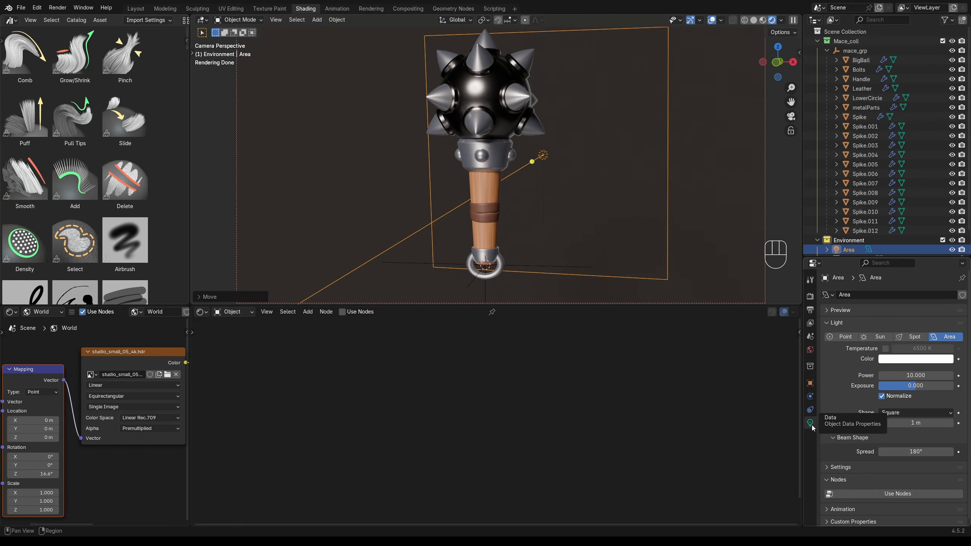
click(908, 376)
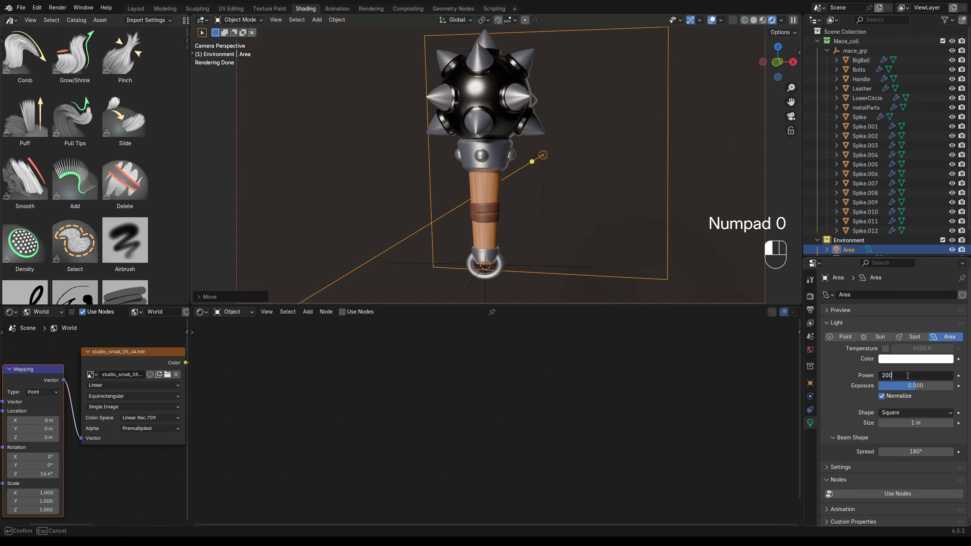
key(Return)
Enlarge the area light further and reposition it behind the mace, checking it through the camera.
middle_drag(625, 216, 607, 207)
key(s)
click(653, 231)
key(g)
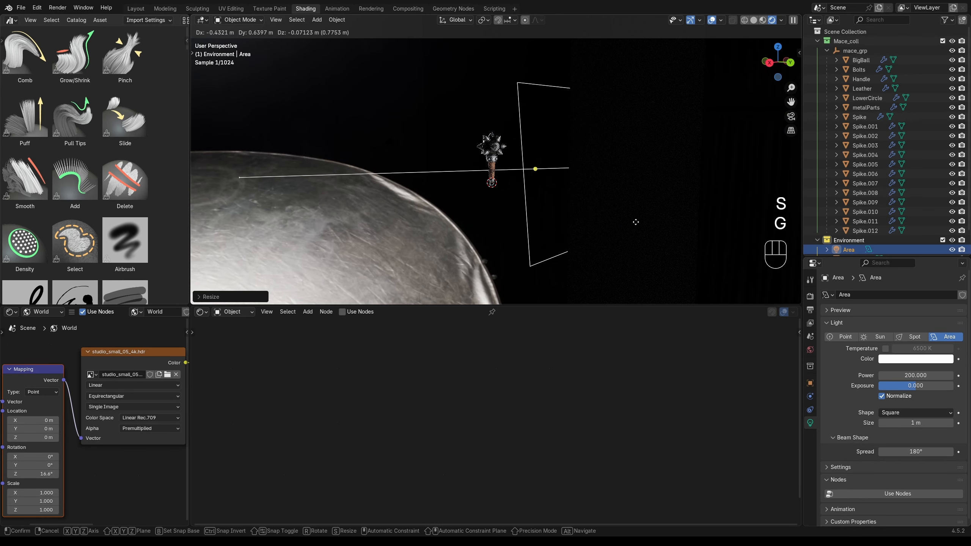
click(669, 232)
key(KP_0)
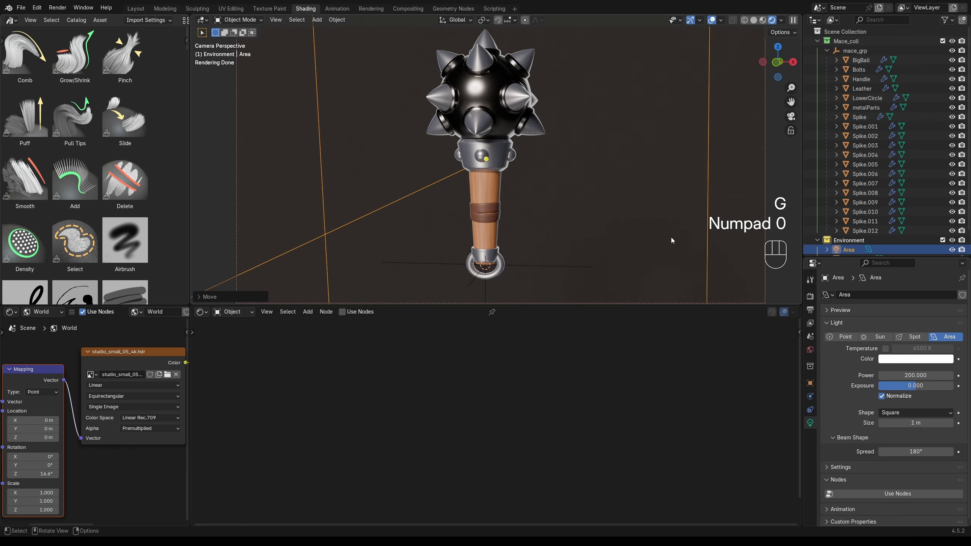
Tilt the area light slightly with a trackball rotation and set its power to 150 W.
key(r)
key(r)
click(672, 229)
click(943, 375)
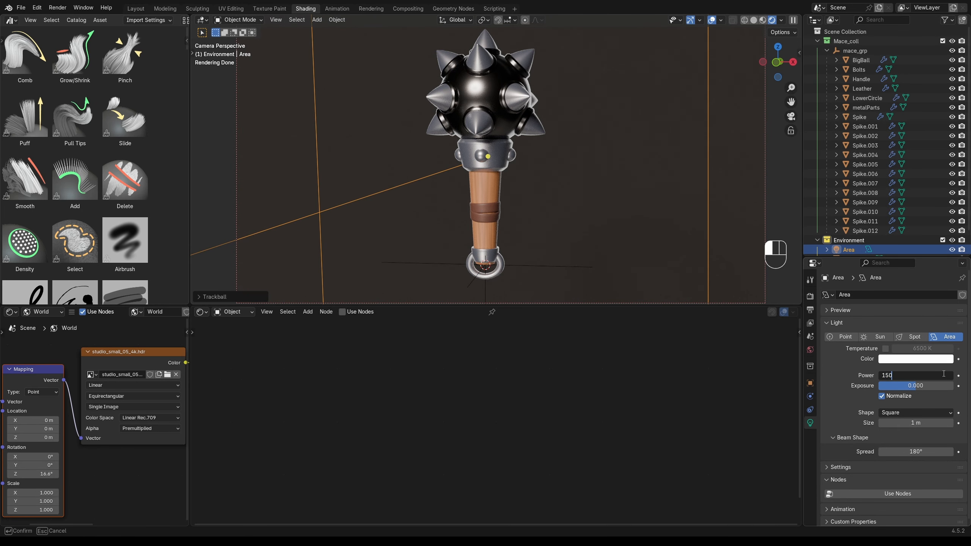
key(Return)
Try moving the area light to the other side of the mace with a trackball rotation, and undo both changes.
shift+middle_drag(595, 130, 581, 150)
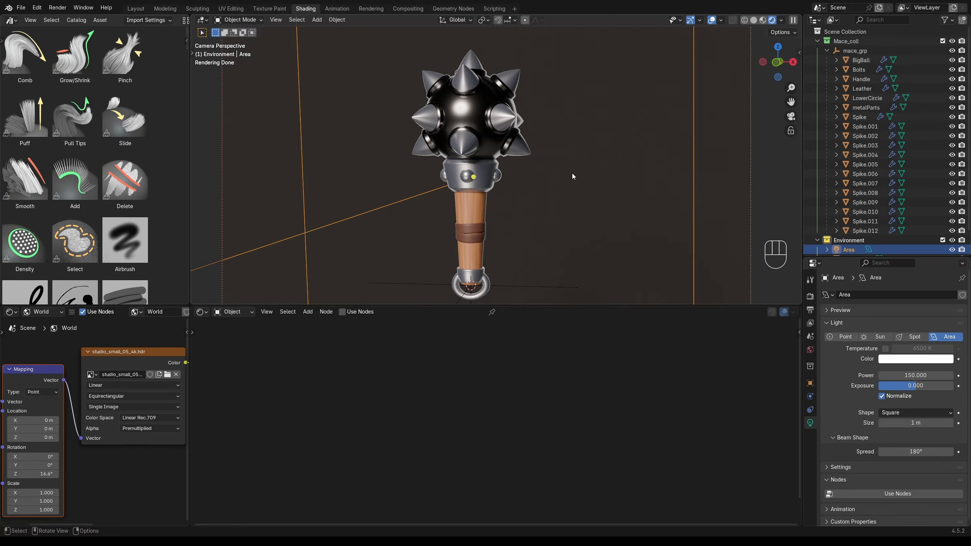
key(g)
key(r)
key(r)
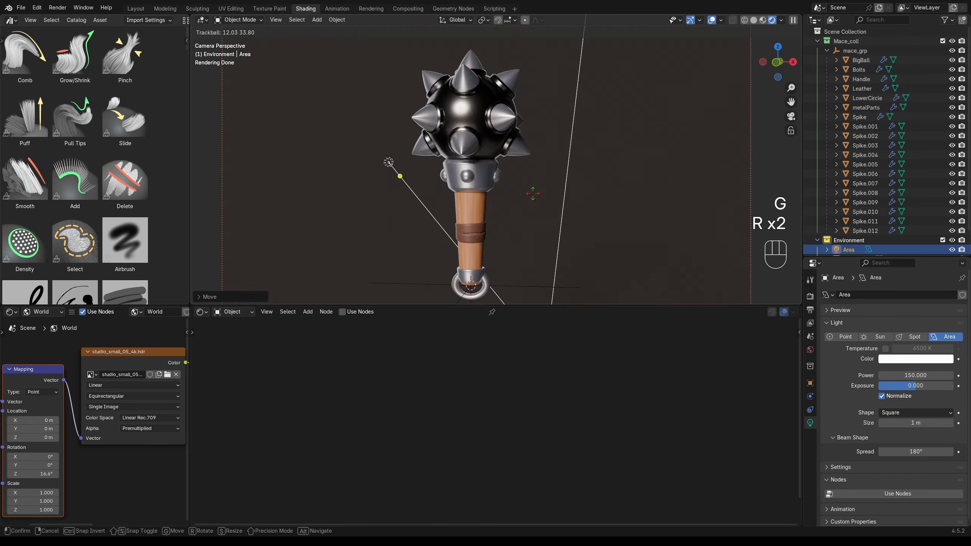
click(534, 203)
key(ctrl+z)
key(ctrl+z)
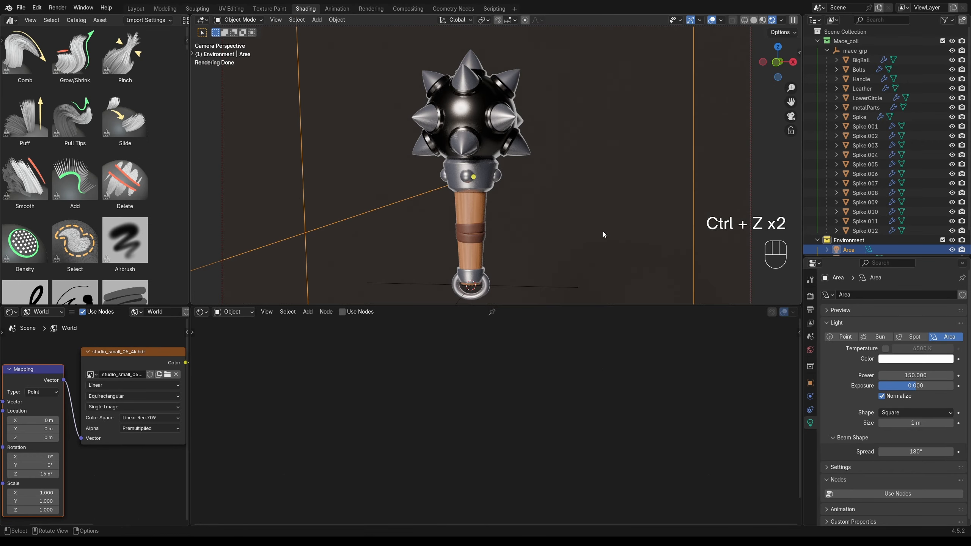
Tint the area light's color a pale blue, about #C7D8FF.
click(896, 359)
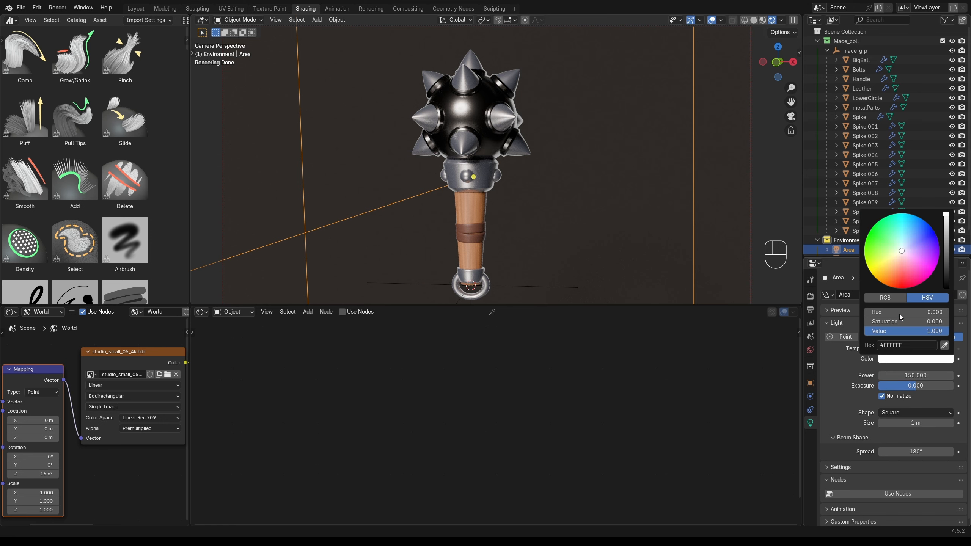
drag(899, 321, 894, 321)
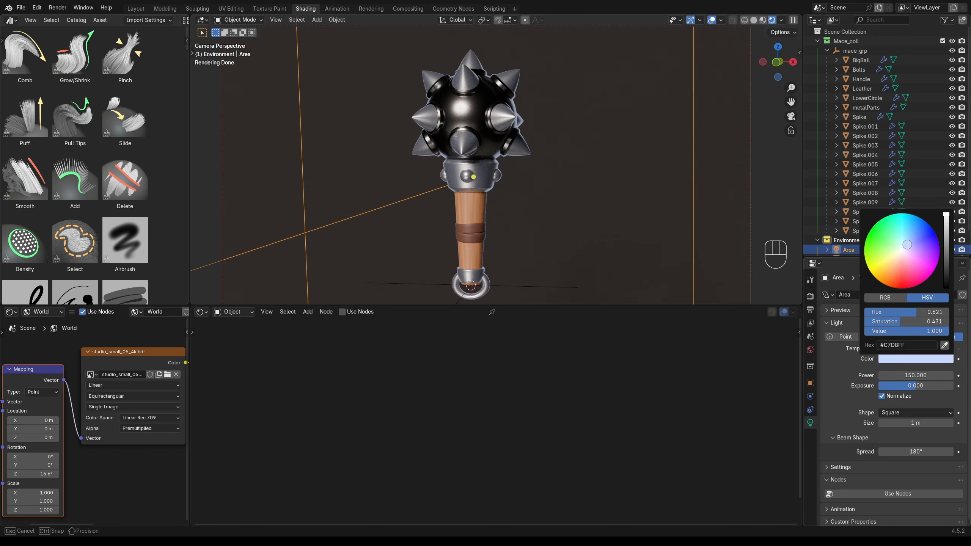
click(627, 190)
Rotate and move the mace_grp empty so the mace leans diagonally near the middle of the frame, and save the file.
scroll(870, 185, down, 2)
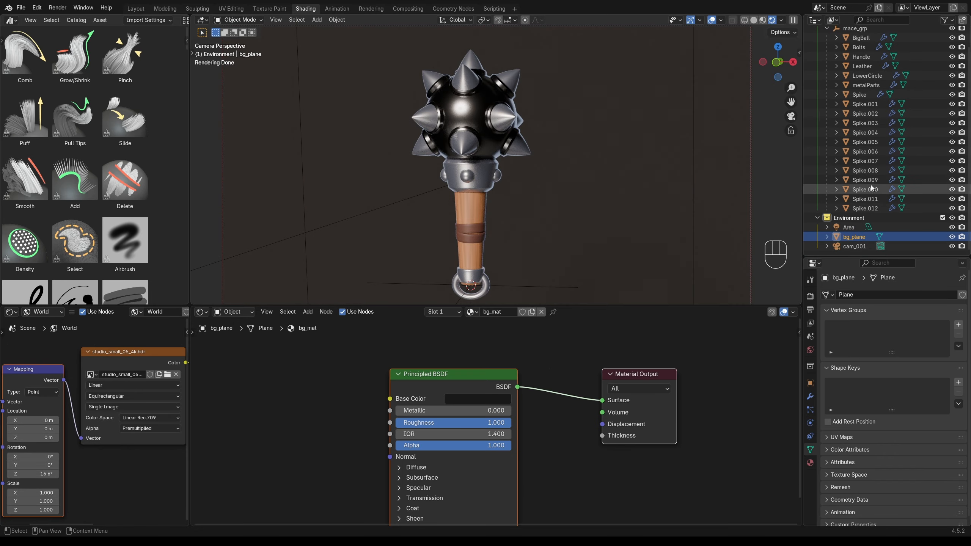
scroll(577, 215, down, 2)
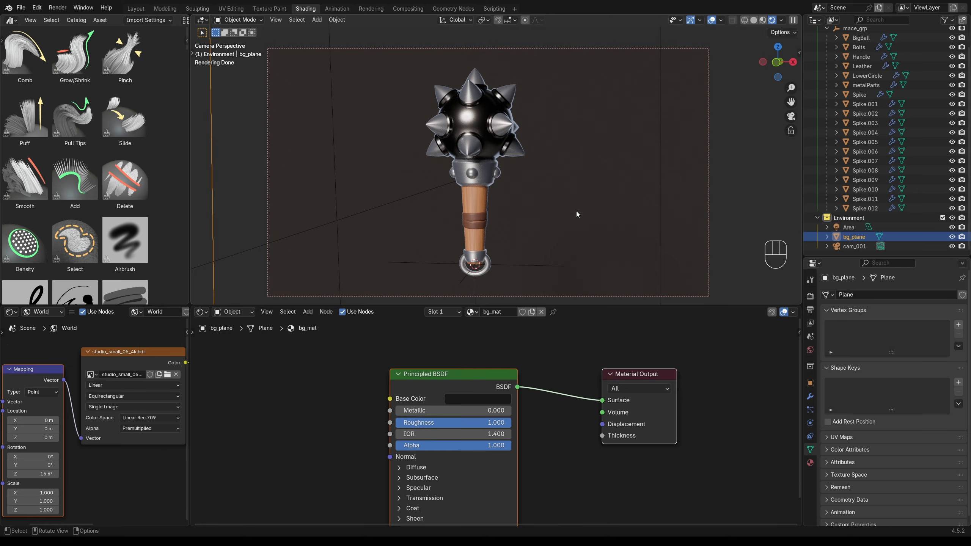
click(562, 265)
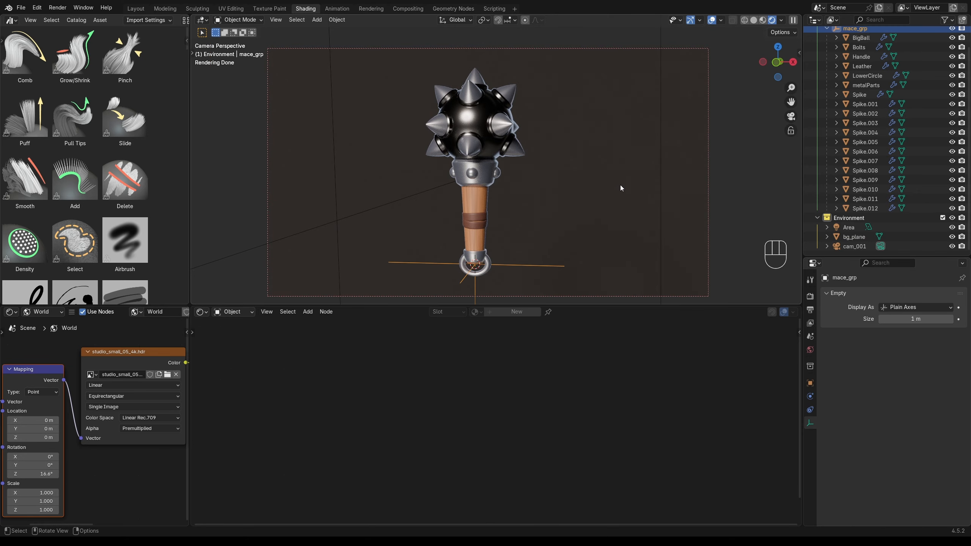
key(r)
click(641, 222)
key(g)
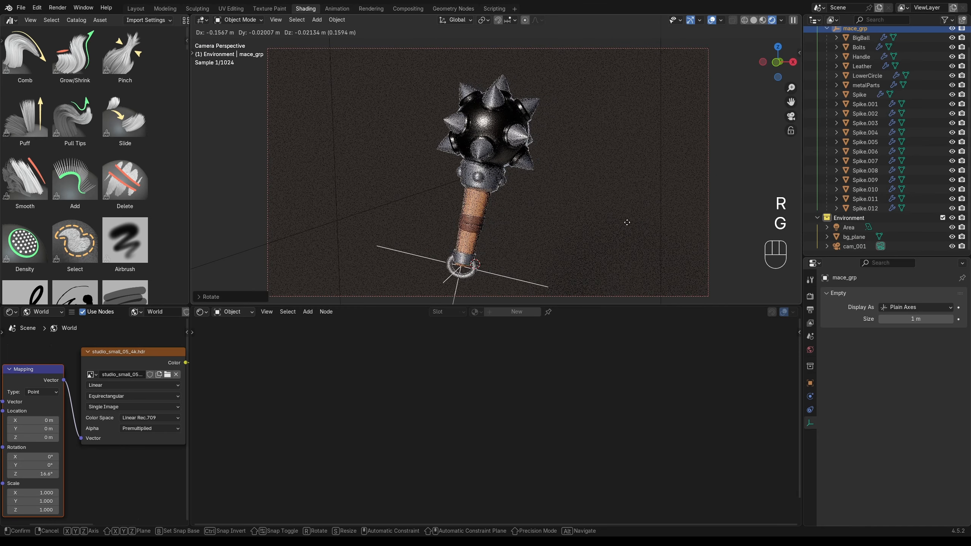
click(624, 220)
key(r)
click(625, 219)
click(627, 220)
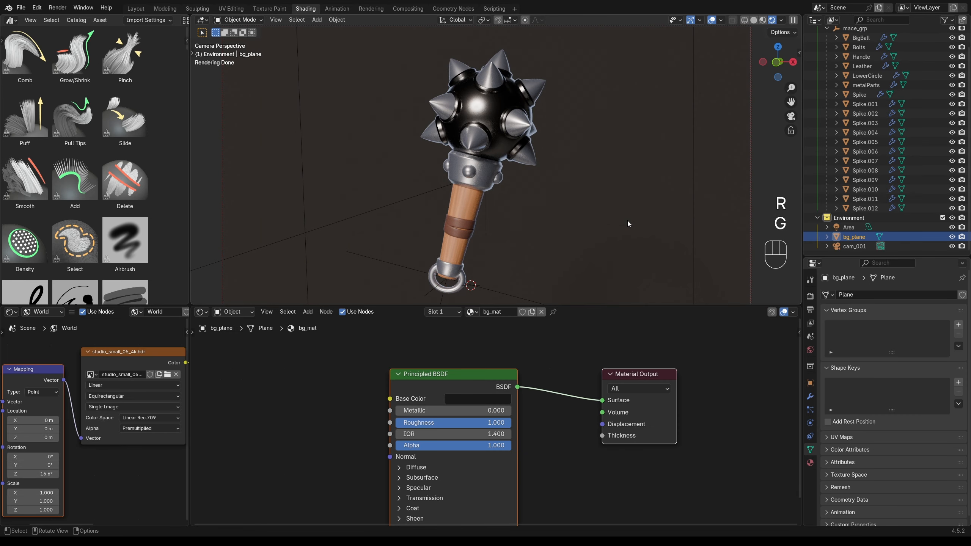
key(ctrl+s)
Open the output settings and try a squarer render resolution.
click(810, 296)
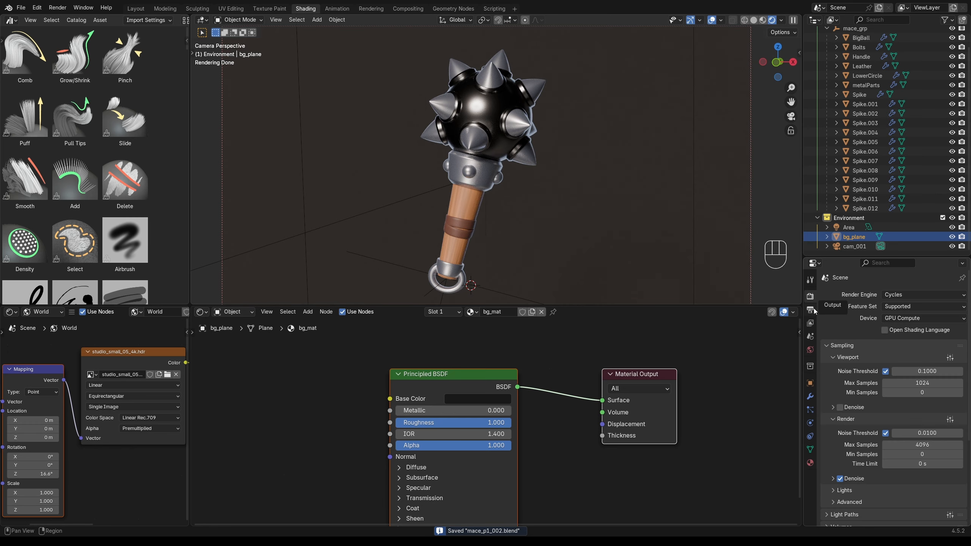
click(812, 313)
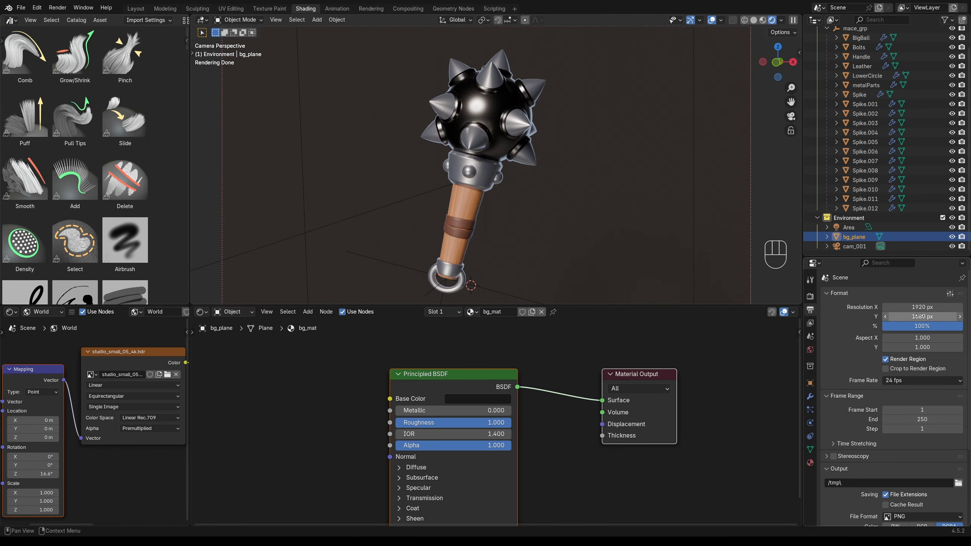
drag(920, 317, 857, 307)
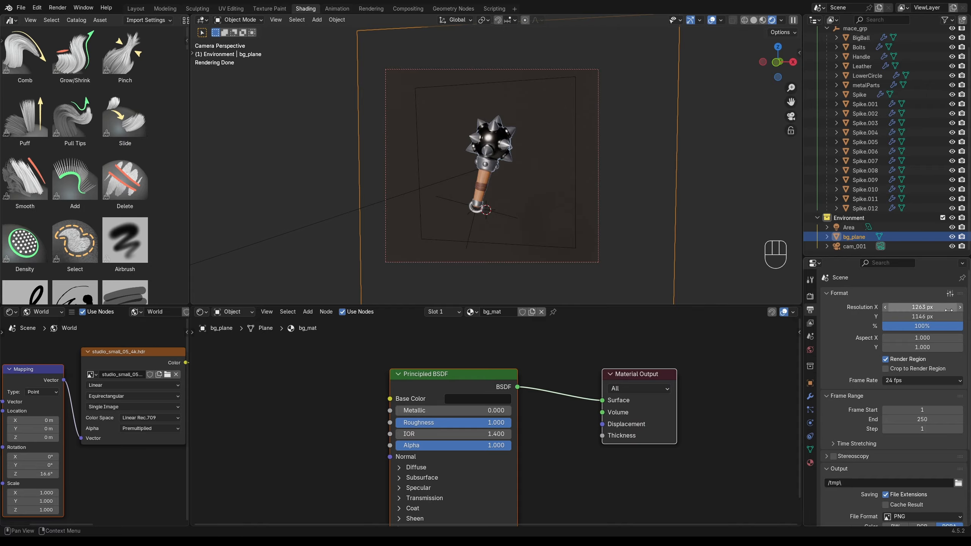
Set the render resolution to 1920 × 1080 px.
click(945, 307)
text(1920)
key(Return)
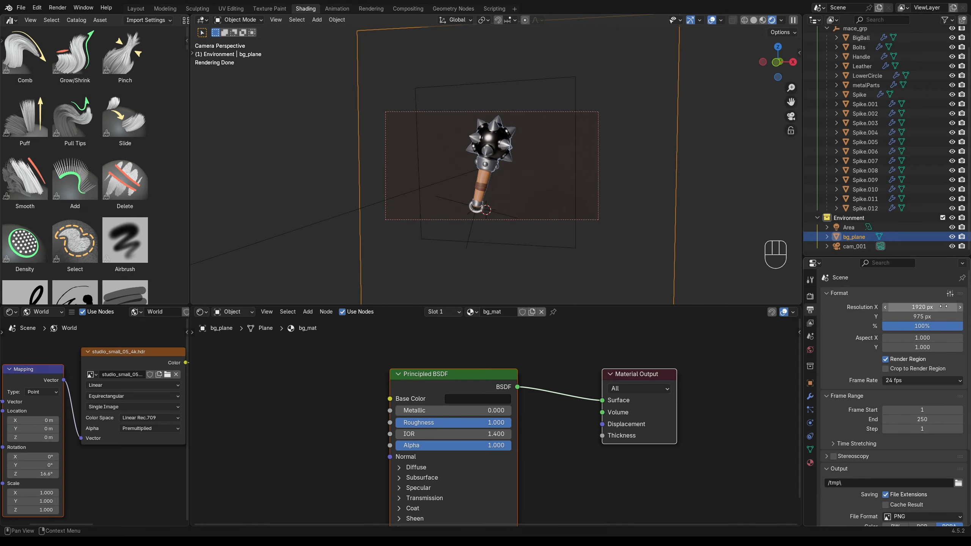
click(913, 316)
text(1080)
key(Return)
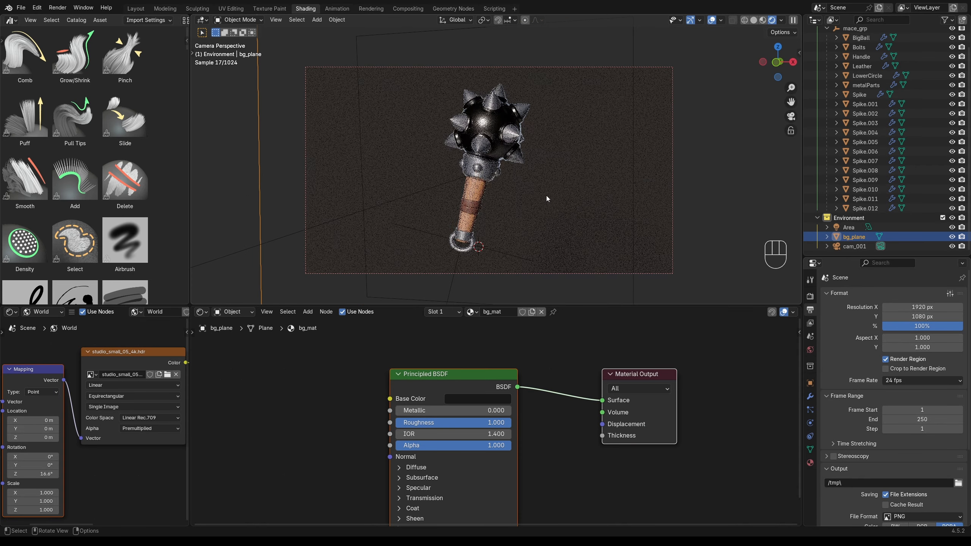
Enable the Transparent option in the render's Film settings.
click(810, 297)
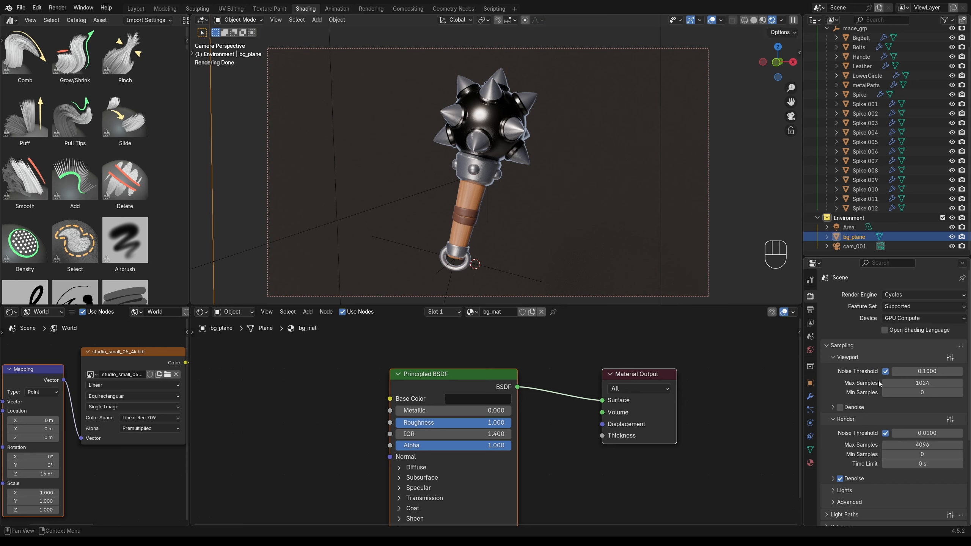
scroll(881, 389, down, 5)
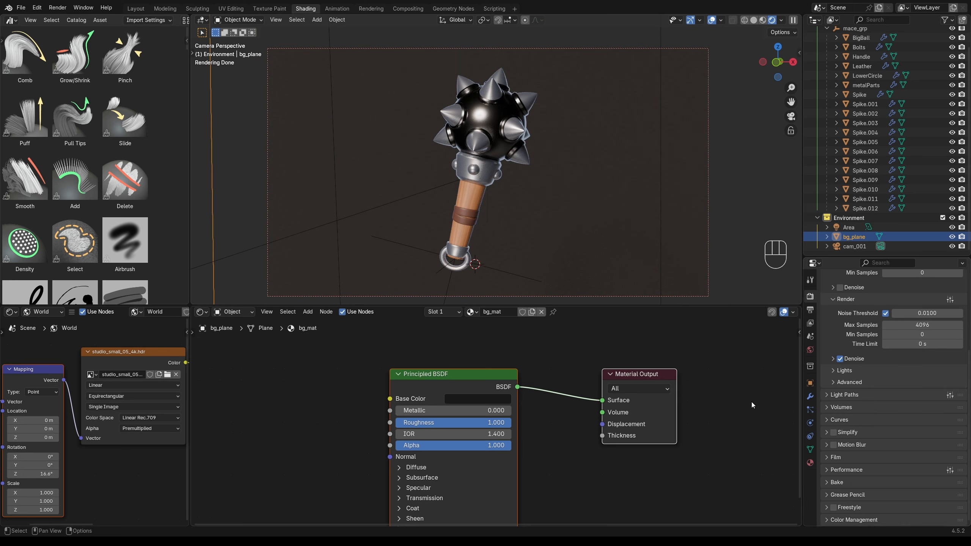
click(836, 457)
scroll(841, 451, down, 5)
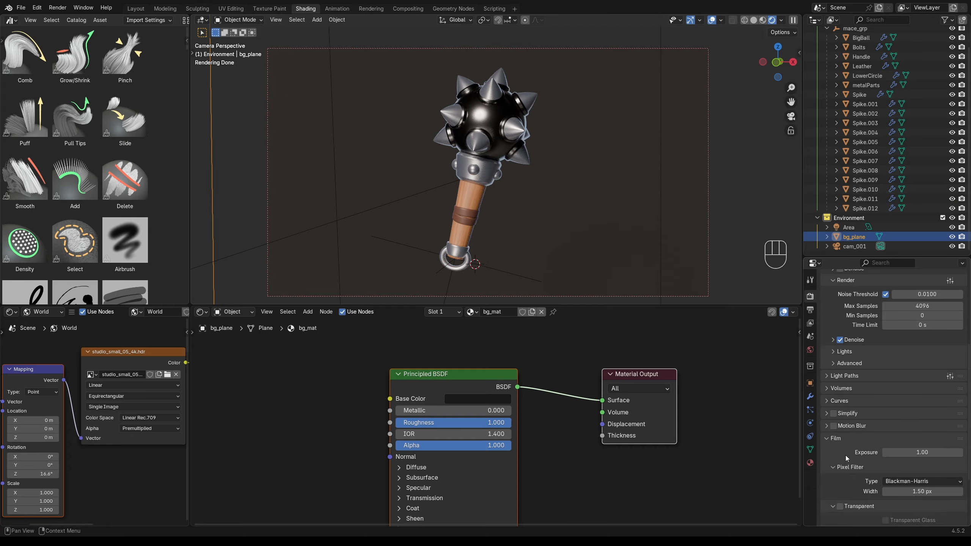
click(840, 431)
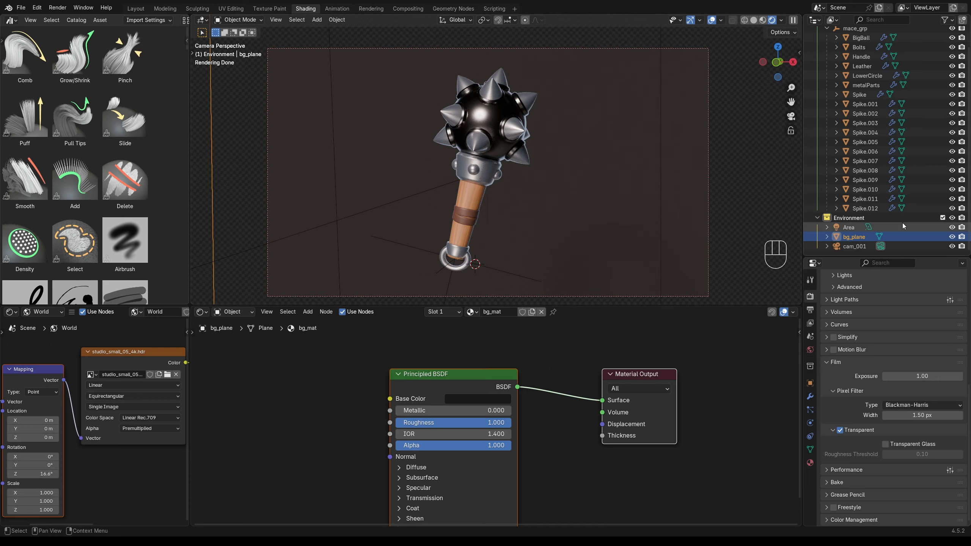
Hide bg_plane in the viewport and in renders to preview the transparent background, and show it again.
click(952, 238)
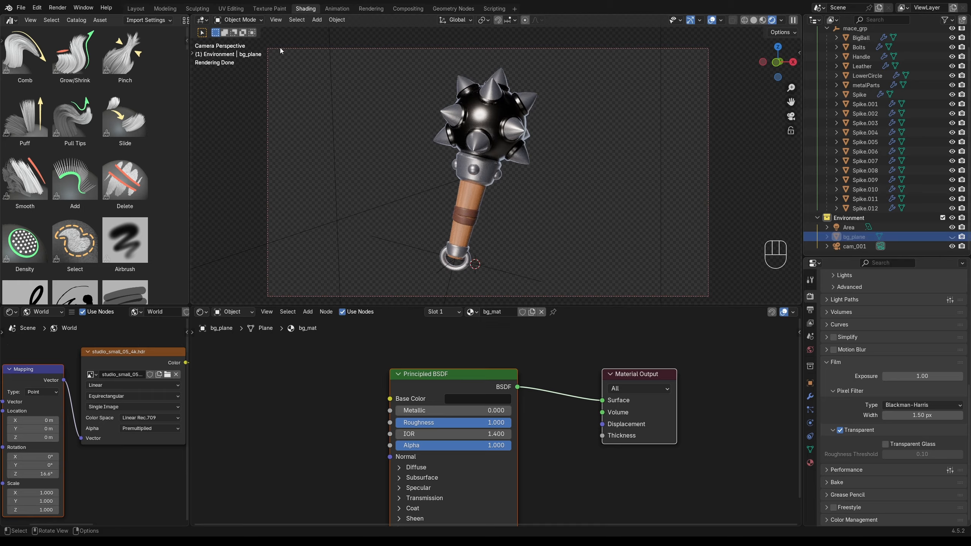
click(961, 238)
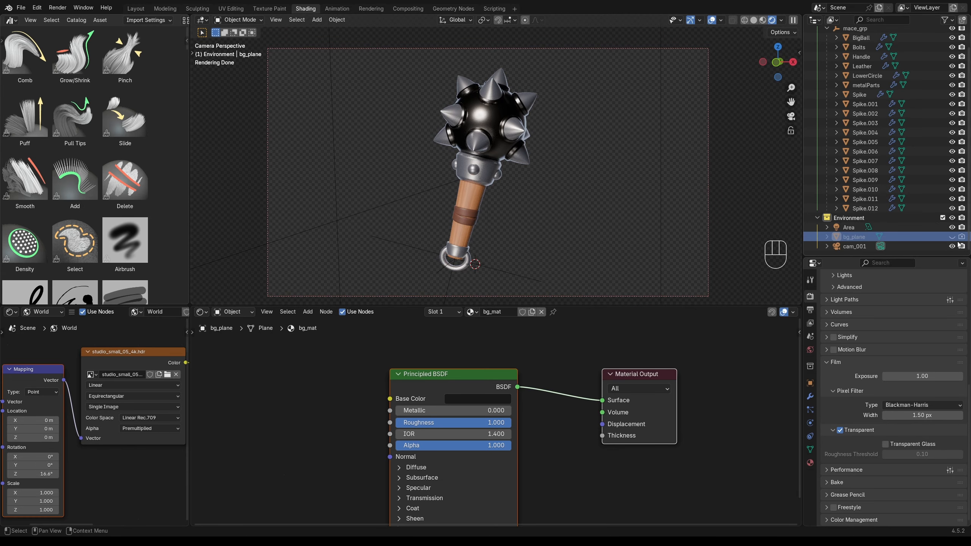
click(962, 237)
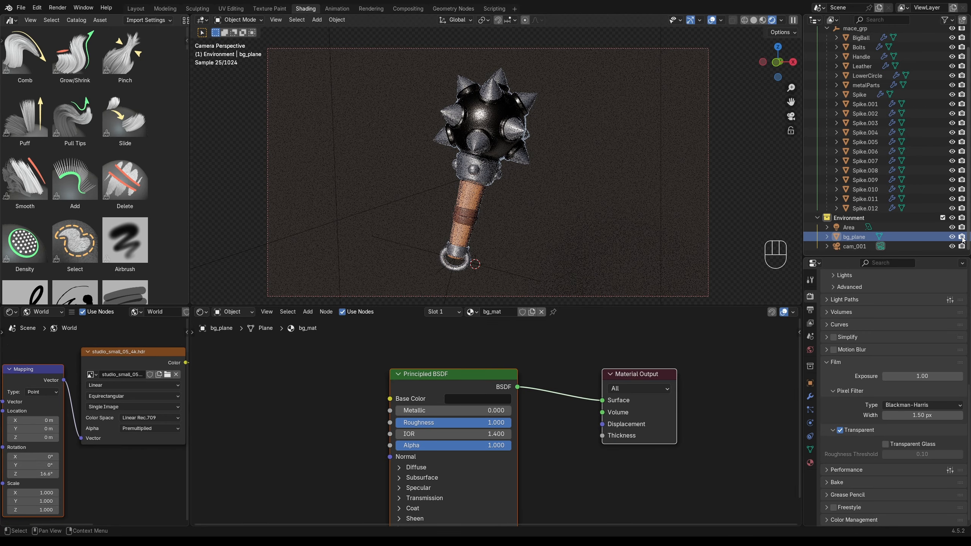
Set the color management Look to Medium High Contrast.
click(840, 520)
scroll(854, 493, down, 5)
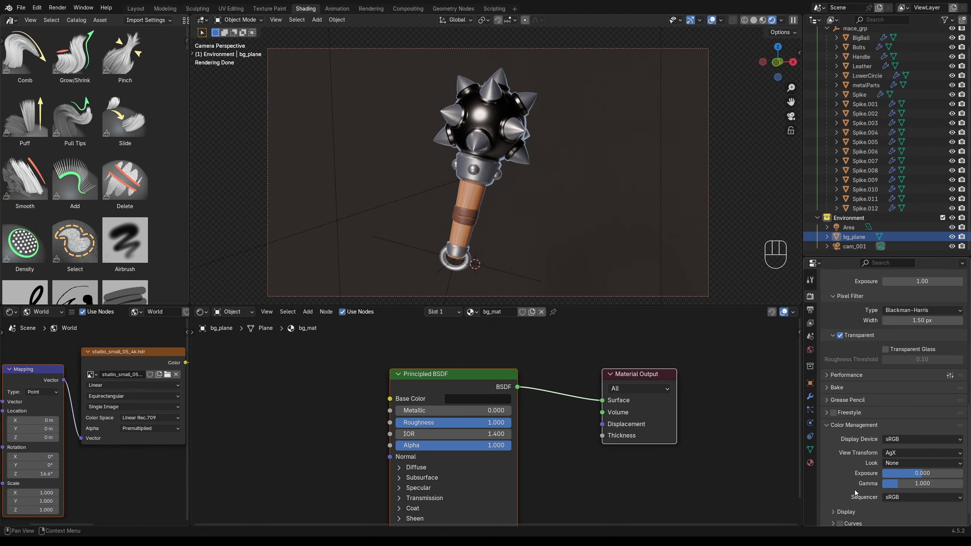
click(905, 461)
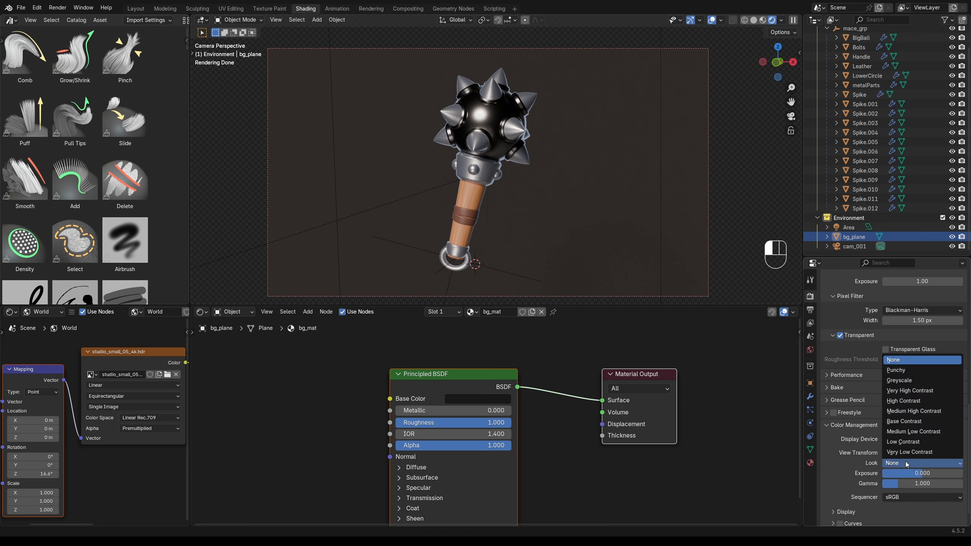
click(911, 412)
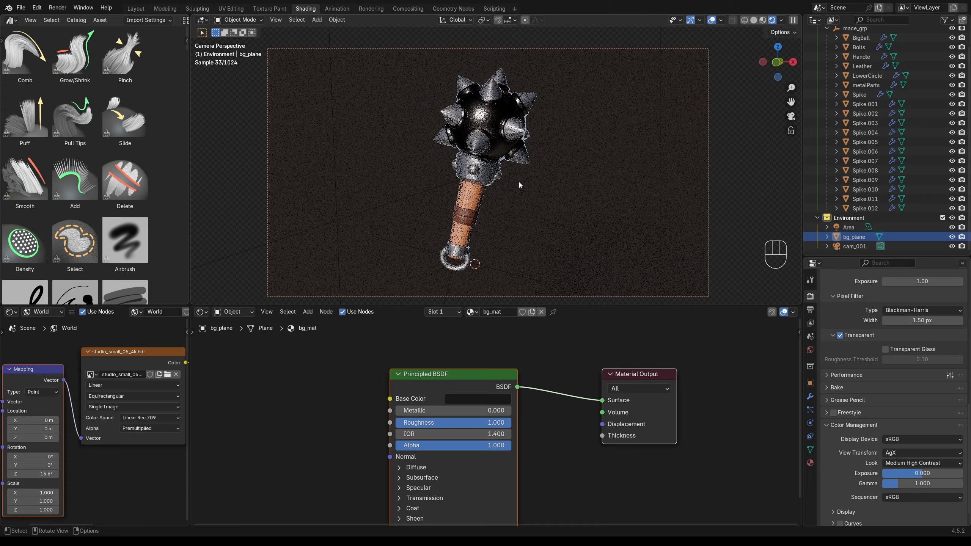
Switch the viewport to solid shading and render the image from the camera.
shift+middle_drag(520, 182, 530, 171)
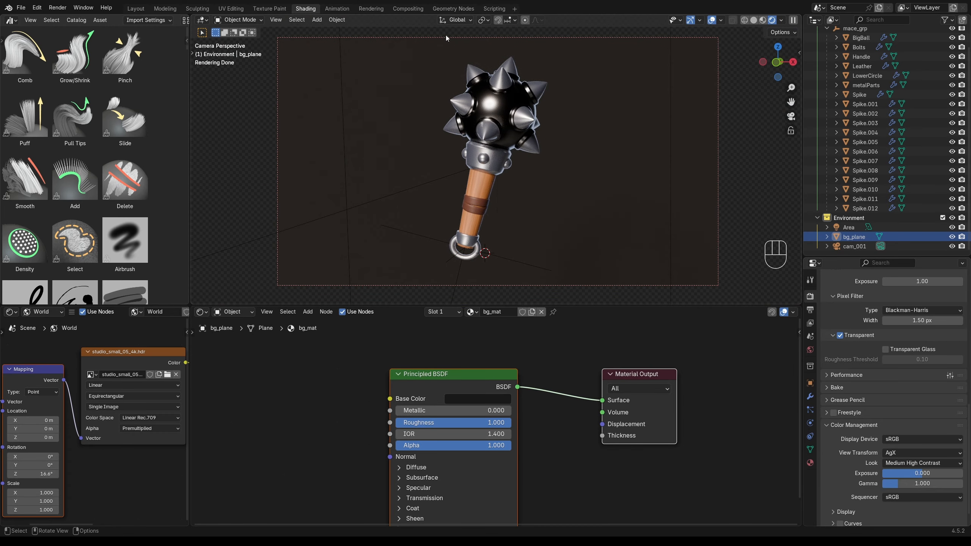
click(753, 19)
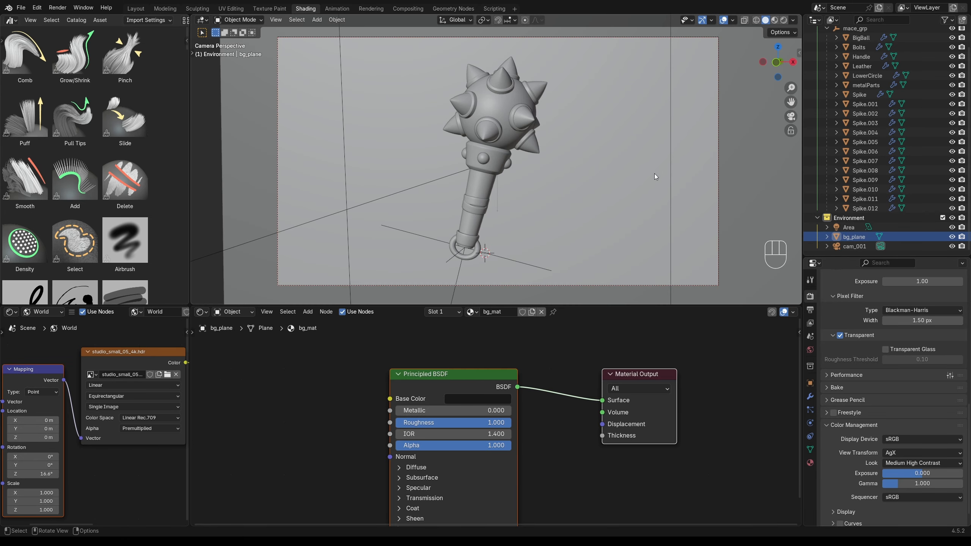
click(60, 10)
click(74, 20)
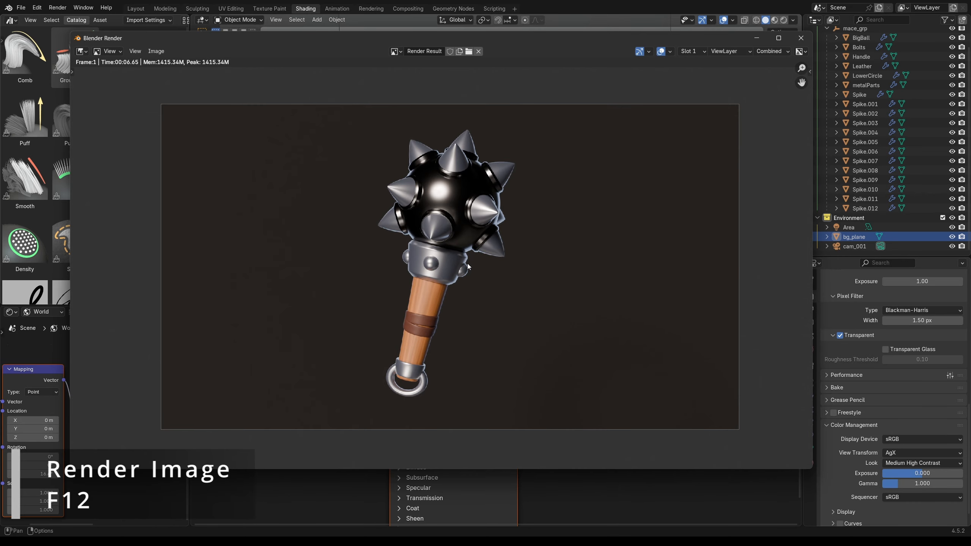
Start saving the rendered image as a new file, set its format to JPEG and open the file name for editing.
click(158, 51)
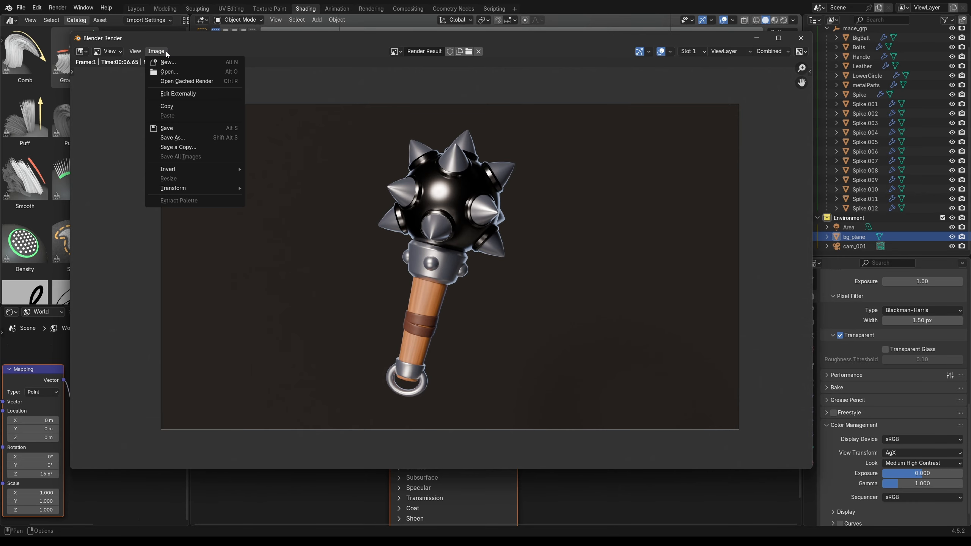
click(186, 137)
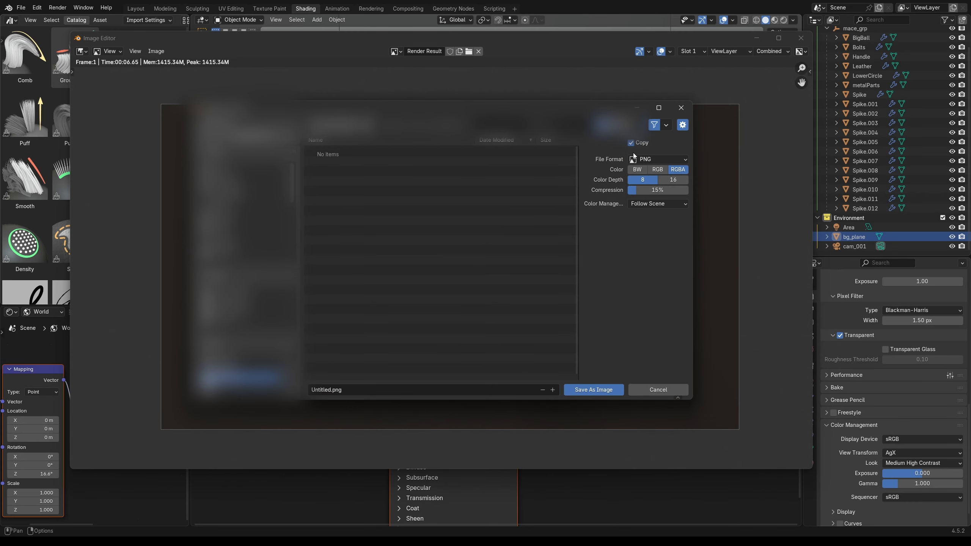
click(645, 160)
click(645, 160)
click(645, 160)
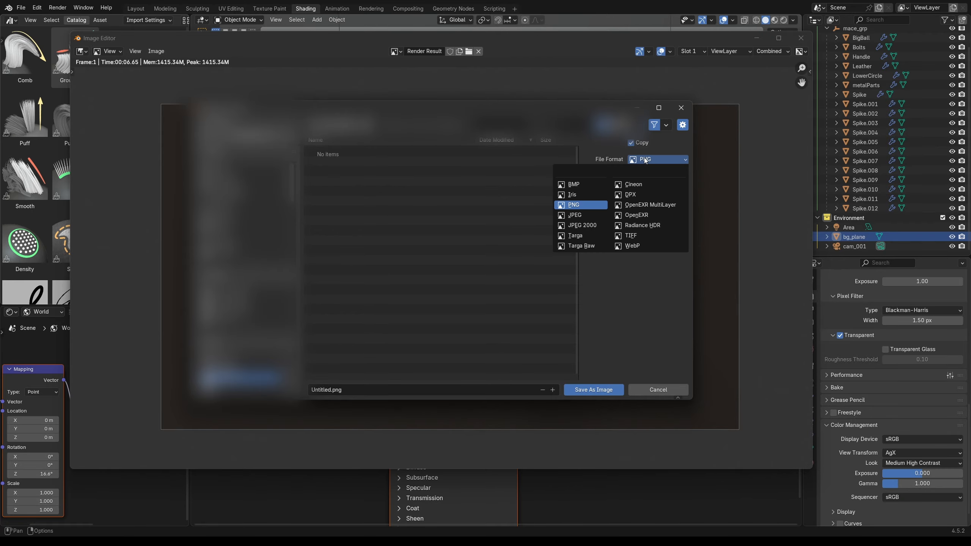
click(582, 216)
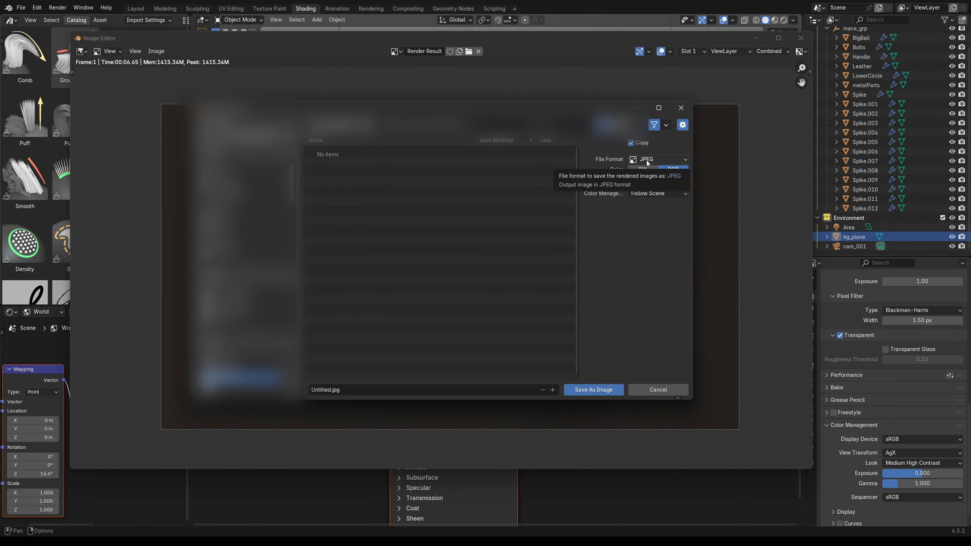
click(651, 161)
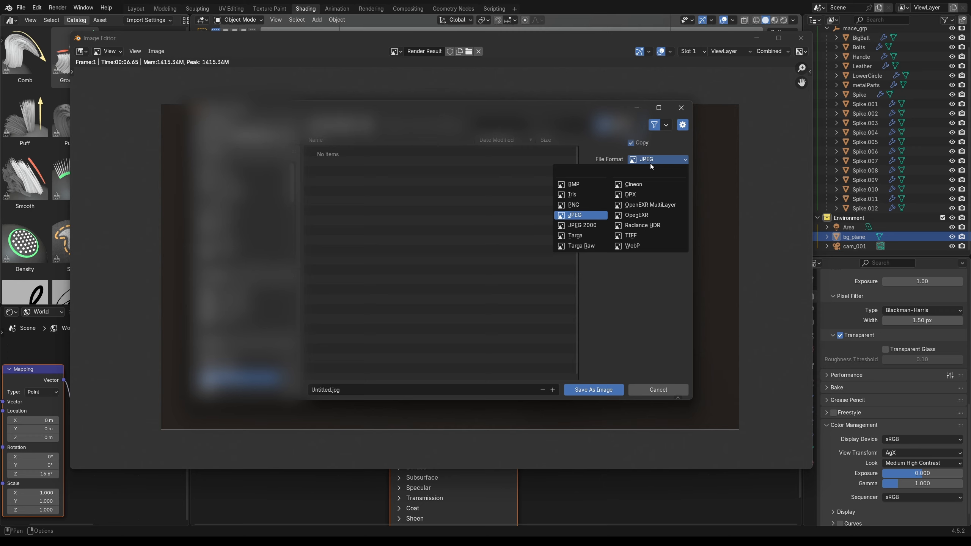
click(379, 390)
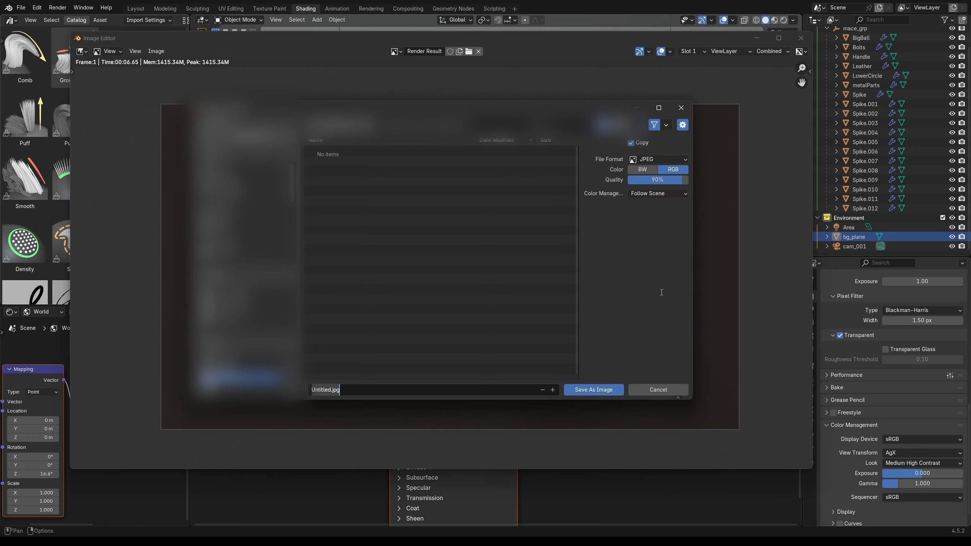